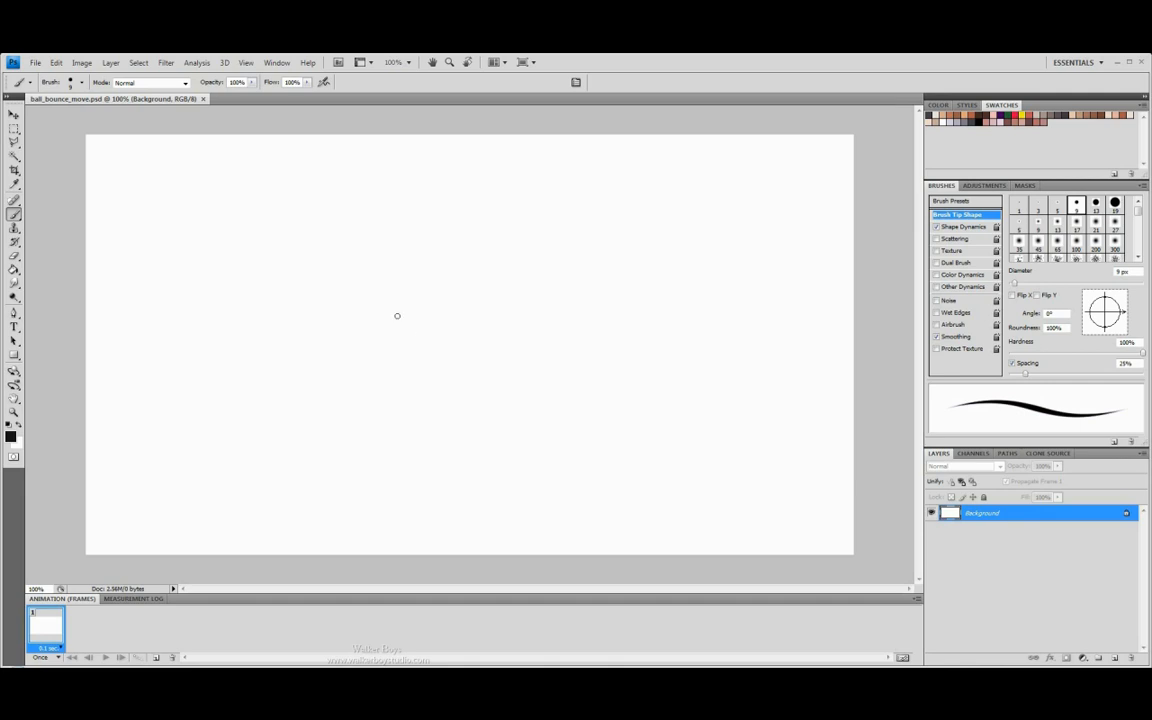
# Create a new layer named guidelines.
pyautogui.hotkey('ctrl', 'shift', 'n')
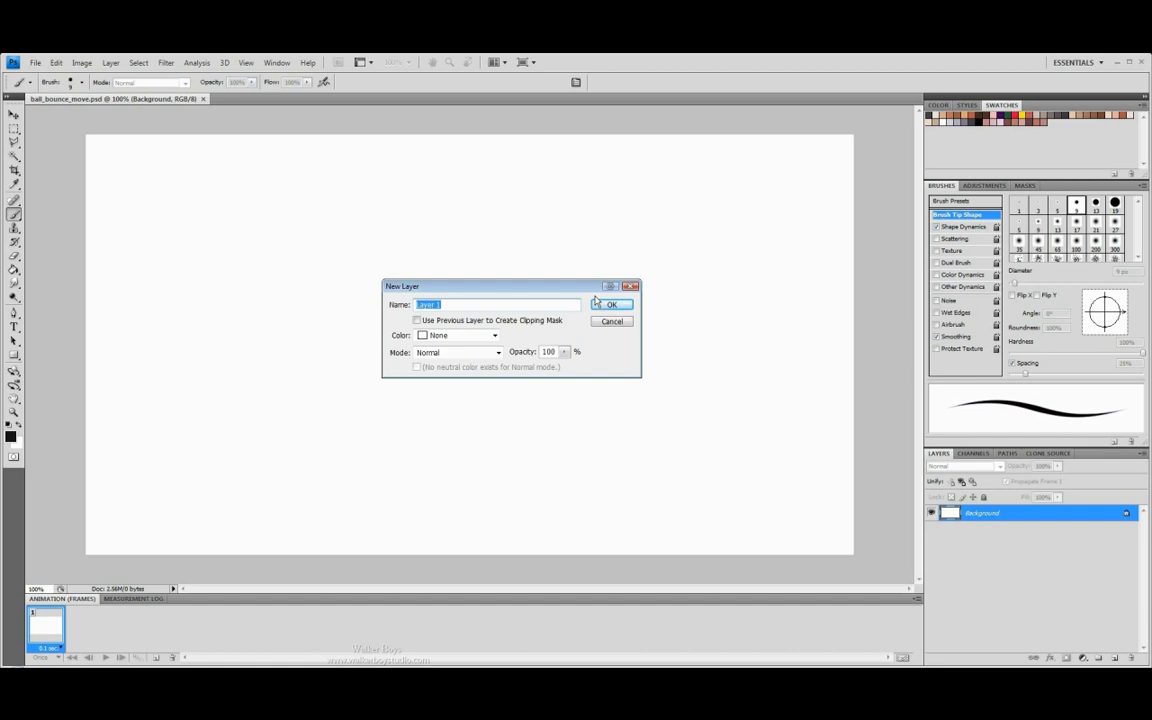
pyautogui.write('guidelines')
pyautogui.press('Return')
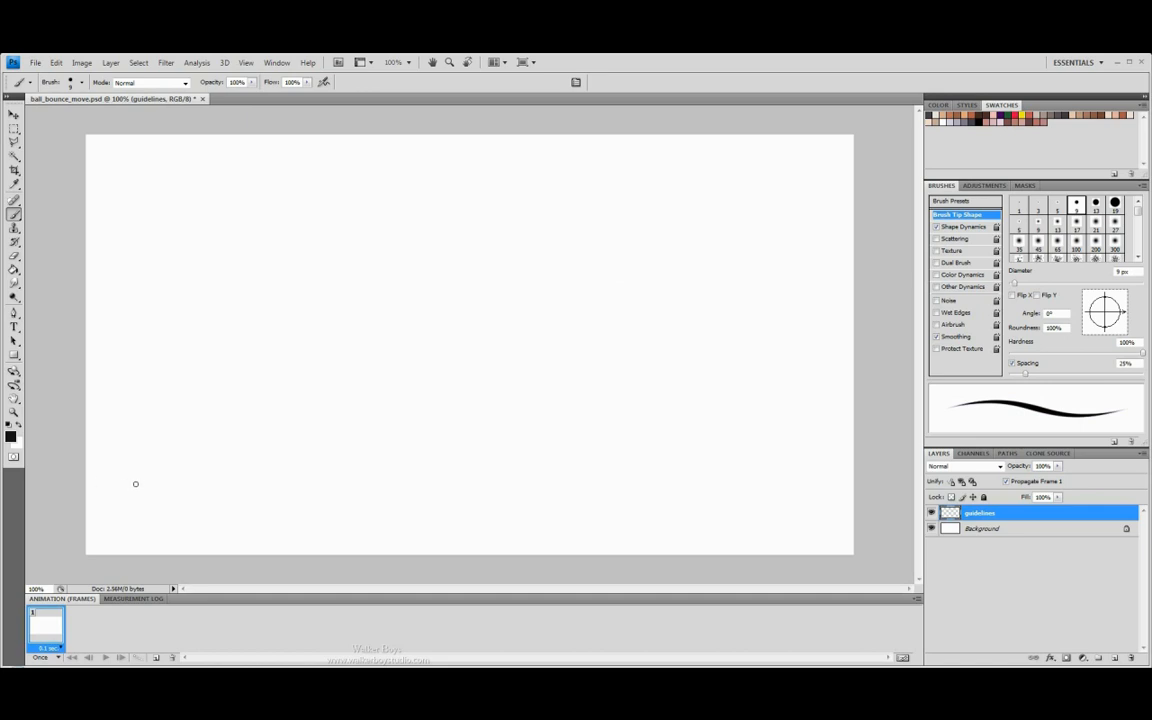
# Paint a straight black ground line across the lower canvas and a short horizontal ledge at the canvas's upper left.
pyautogui.moveTo(123, 486)
pyautogui.mouseDown()
pyautogui.moveTo(194, 477)
pyautogui.moveTo(550, 492)
pyautogui.moveTo(836, 487)
pyautogui.mouseUp()
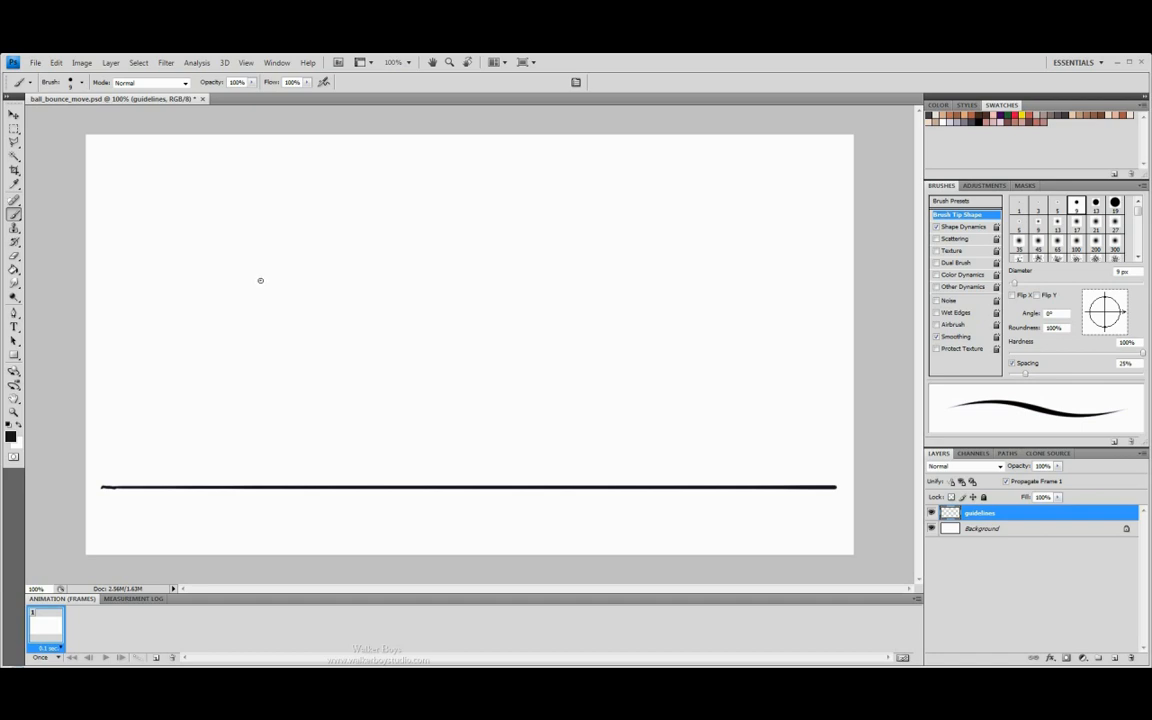
pyautogui.moveTo(262, 280); pyautogui.dragTo(150, 280)
# Paint the ball's bounce path from the ledge's end down to the ground line, followed by three progressively smaller arcs.
pyautogui.click(270, 263)
pyautogui.moveTo(270, 262)
pyautogui.mouseDown()
pyautogui.moveTo(306, 265)
pyautogui.moveTo(348, 301)
pyautogui.moveTo(391, 373)
pyautogui.moveTo(420, 470)
pyautogui.mouseUp()
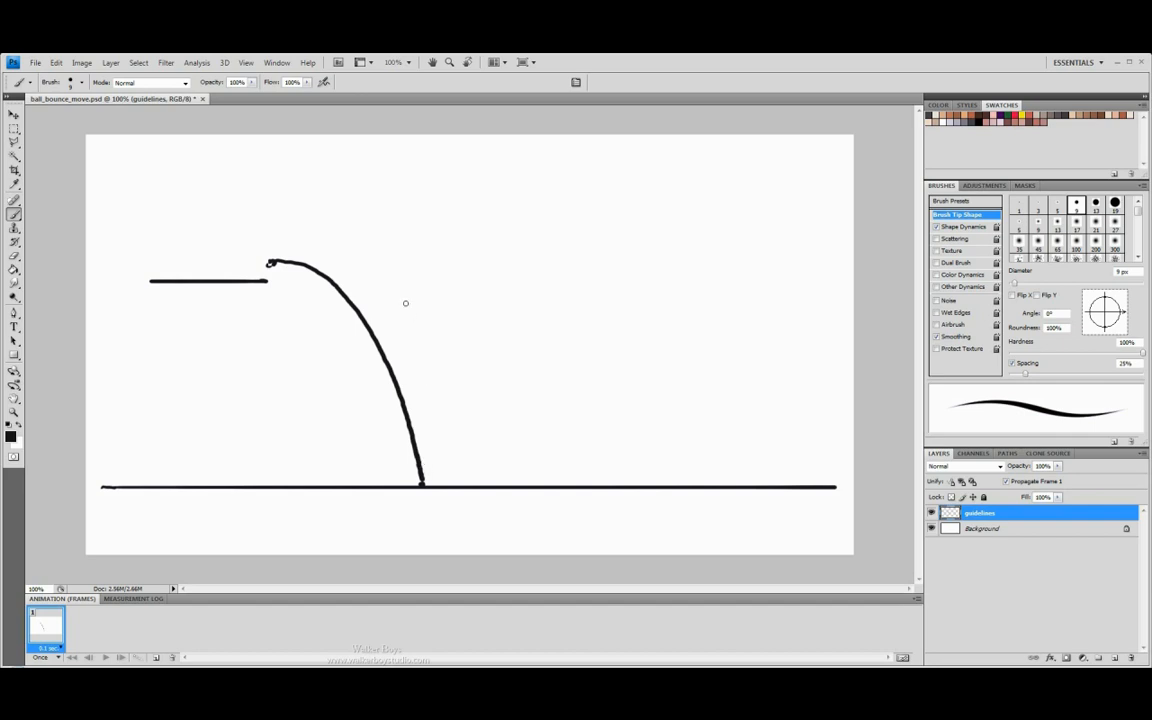
pyautogui.moveTo(421, 479)
pyautogui.mouseDown()
pyautogui.moveTo(435, 396)
pyautogui.moveTo(460, 347)
pyautogui.moveTo(517, 322)
pyautogui.moveTo(561, 416)
pyautogui.moveTo(574, 485)
pyautogui.mouseUp()
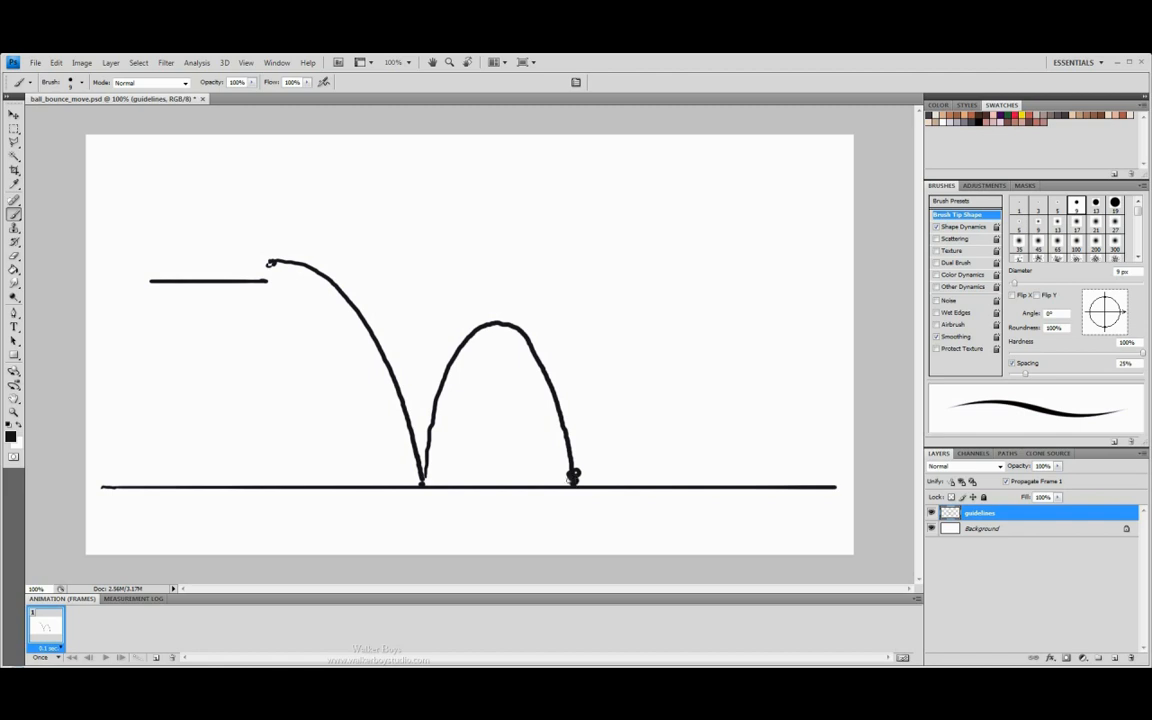
pyautogui.moveTo(573, 474)
pyautogui.mouseDown()
pyautogui.moveTo(608, 381)
pyautogui.moveTo(650, 434)
pyautogui.moveTo(660, 489)
pyautogui.moveTo(670, 429)
pyautogui.moveTo(686, 431)
pyautogui.moveTo(706, 484)
pyautogui.mouseUp()
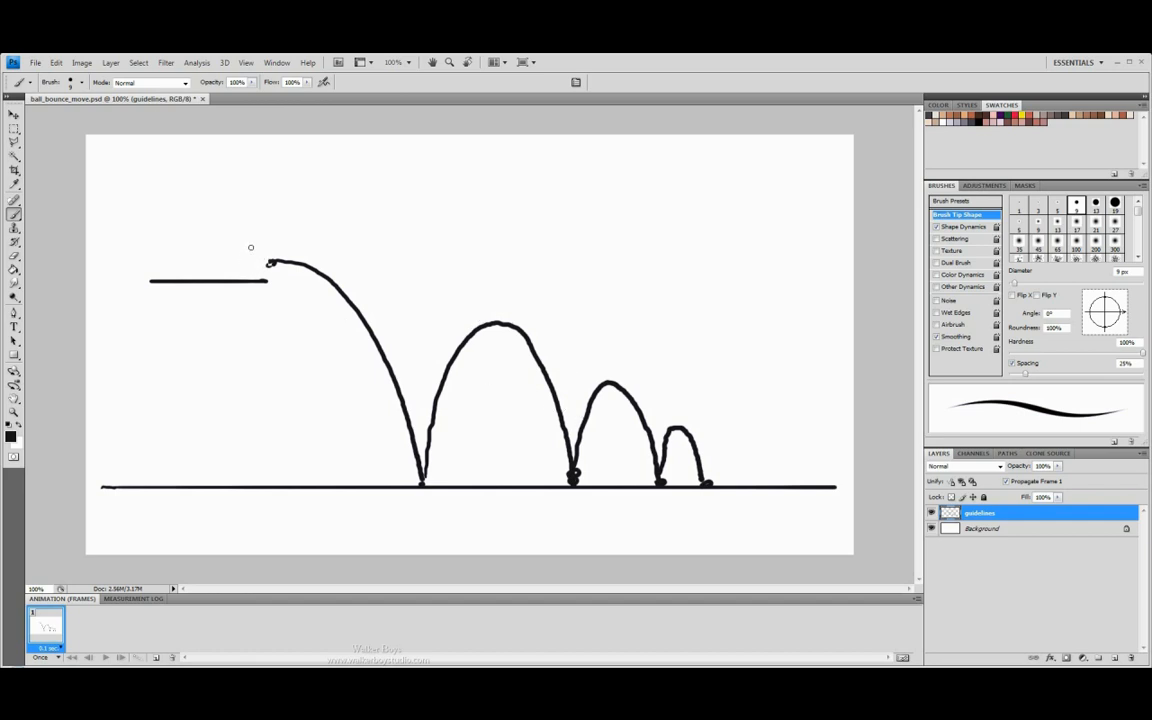
# Draw a black circle for the ball at the start of the path and an arrow behind it pointing right.
pyautogui.moveTo(249, 249)
pyautogui.mouseDown()
pyautogui.moveTo(268, 243)
pyautogui.moveTo(266, 258)
pyautogui.mouseUp()
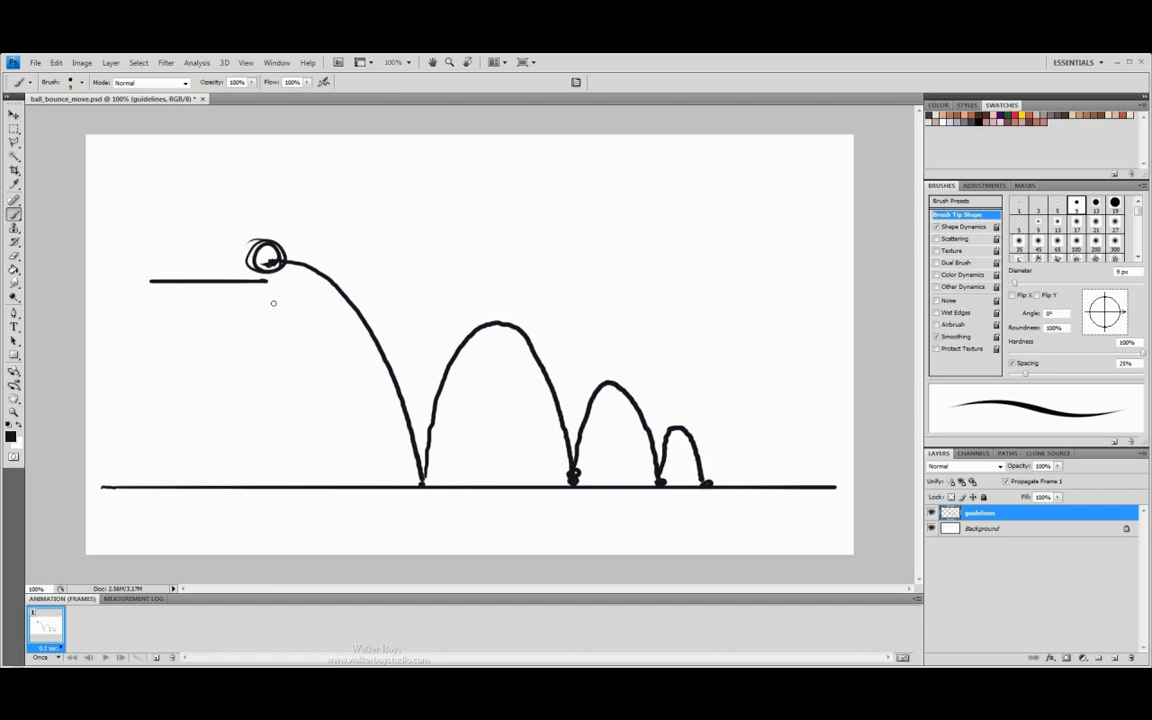
pyautogui.moveTo(199, 250); pyautogui.dragTo(234, 251)
pyautogui.moveTo(226, 245); pyautogui.dragTo(226, 257)
pyautogui.moveTo(407, 467)
pyautogui.mouseDown()
pyautogui.moveTo(458, 473)
pyautogui.moveTo(404, 468)
pyautogui.mouseUp()
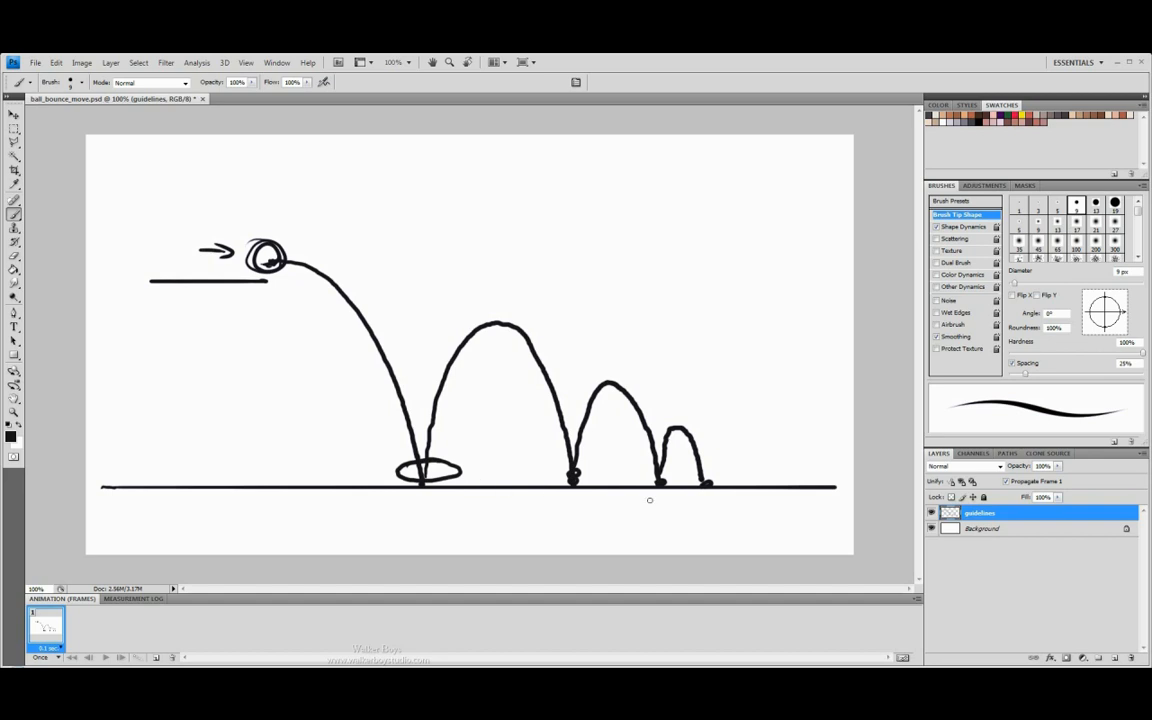
pyautogui.hotkey('ctrl', 'z')
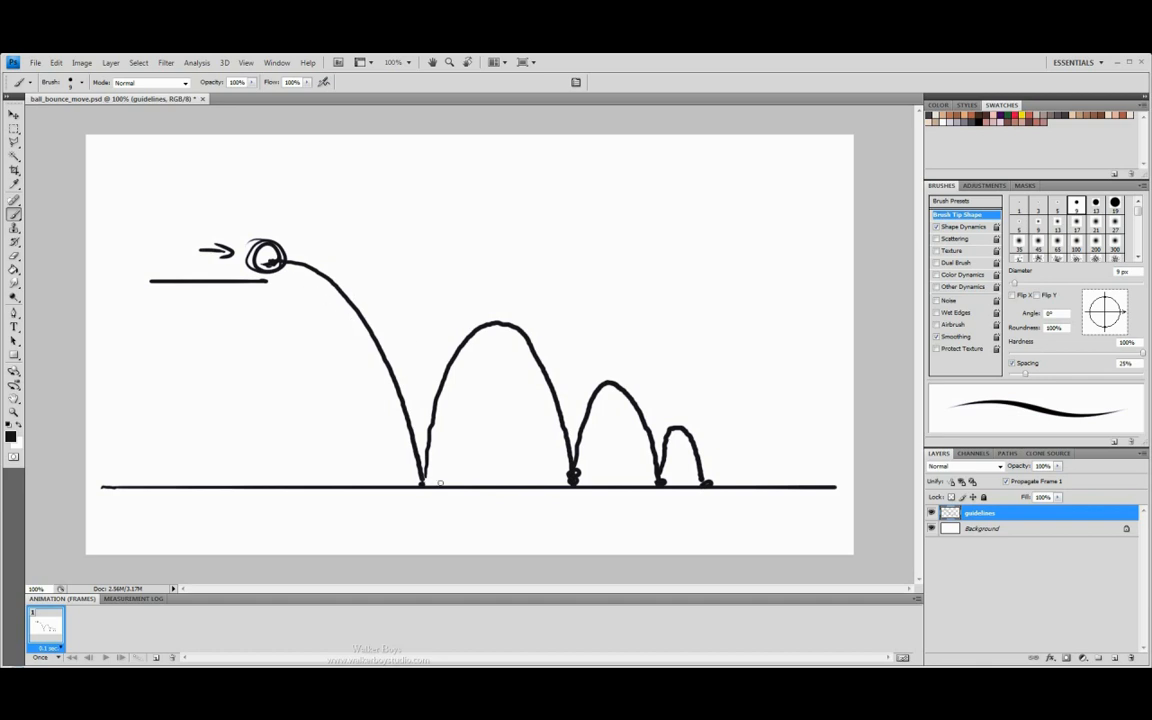
pyautogui.moveTo(407, 470)
pyautogui.mouseDown()
pyautogui.moveTo(450, 472)
pyautogui.moveTo(395, 480)
pyautogui.moveTo(415, 464)
pyautogui.moveTo(448, 468)
pyautogui.mouseUp()
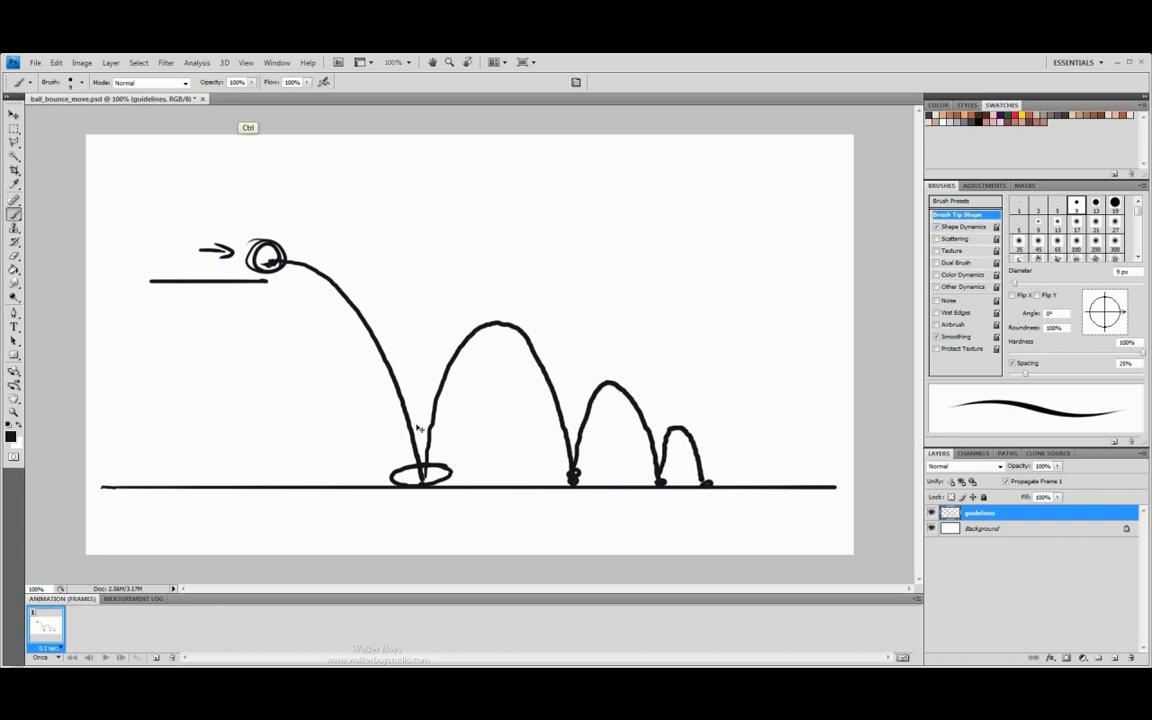
pyautogui.hotkey('ctrl', 'z')
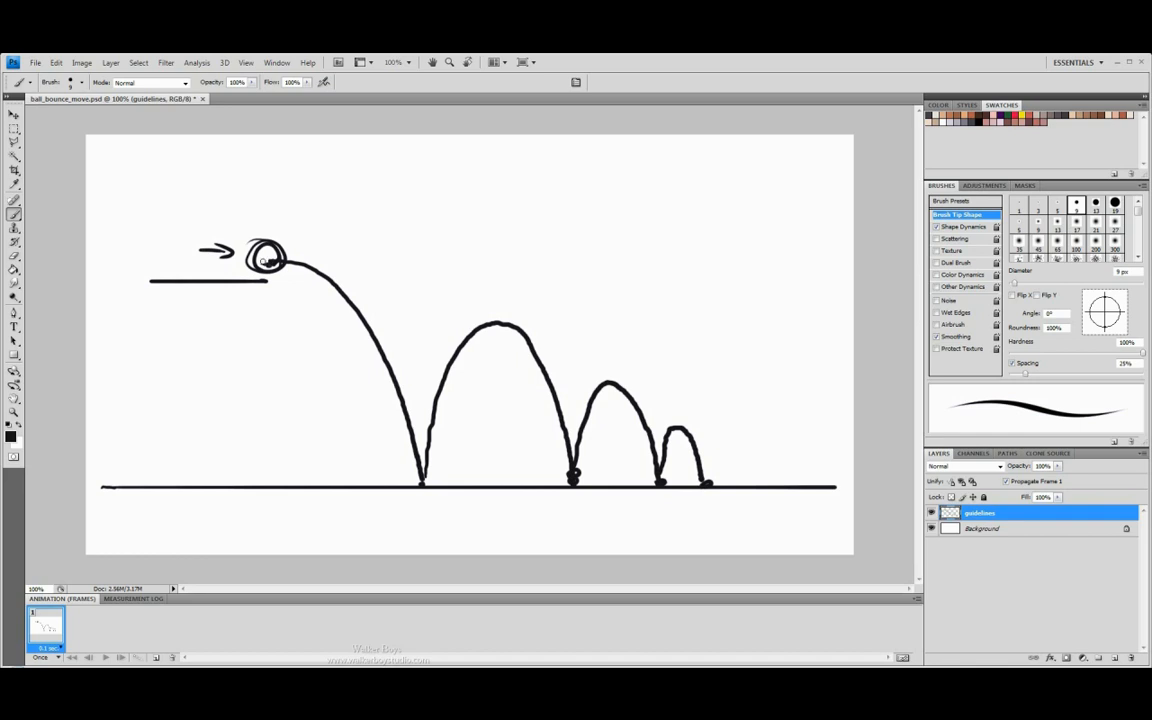
# Using red #ec0909, mark the ball's start, each ground contact, each arc peak and the final resting spot with dots.
pyautogui.click(11, 436)
pyautogui.click(940, 202)
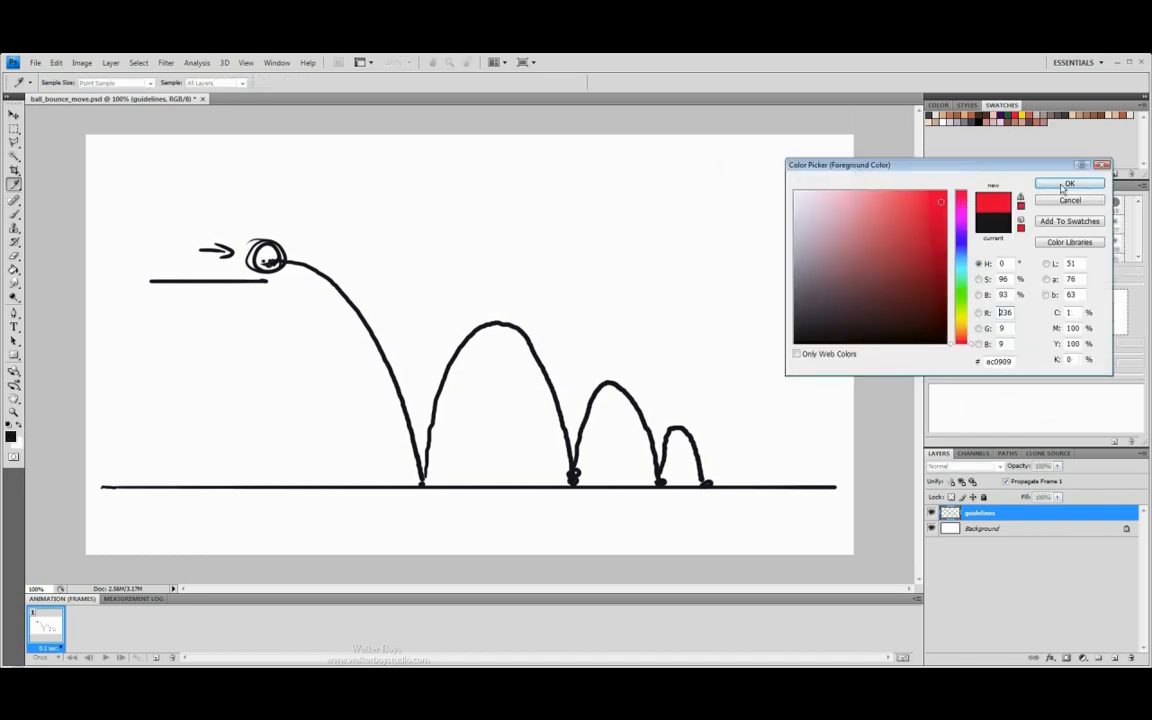
pyautogui.click(1045, 205)
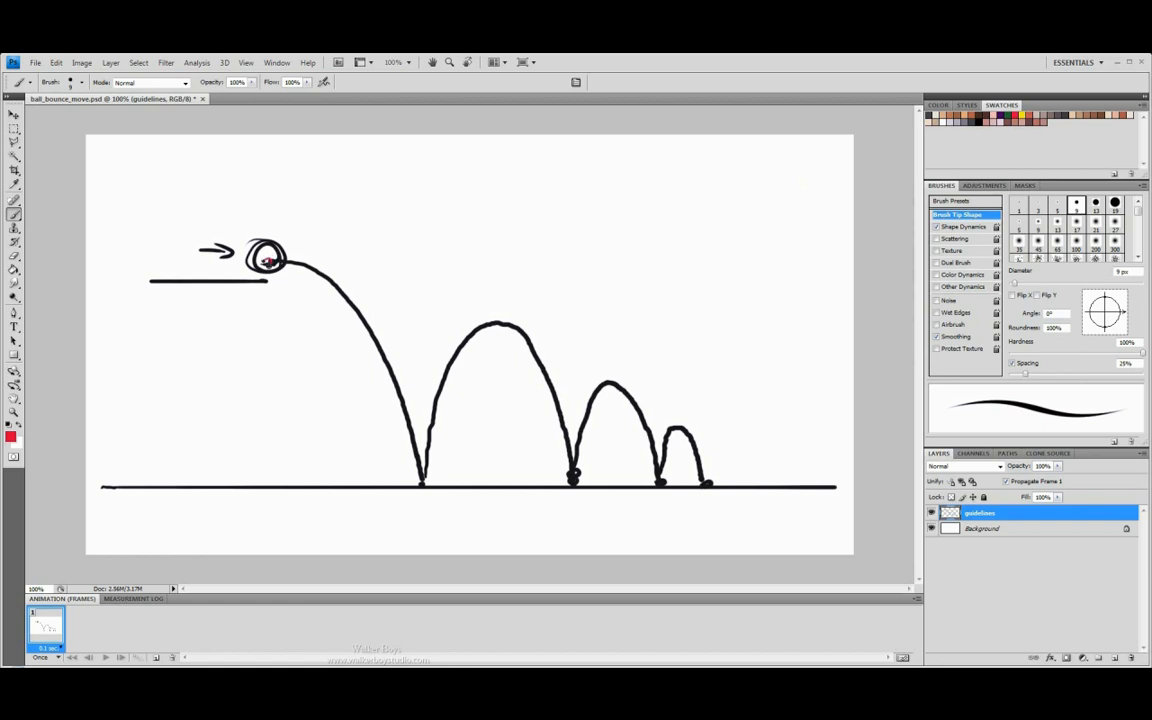
pyautogui.moveTo(266, 262); pyautogui.dragTo(270, 260)
pyautogui.click(421, 480)
pyautogui.click(424, 481)
pyautogui.click(500, 323)
pyautogui.click(571, 481)
pyautogui.click(610, 381)
pyautogui.click(660, 484)
pyautogui.click(683, 428)
pyautogui.click(708, 484)
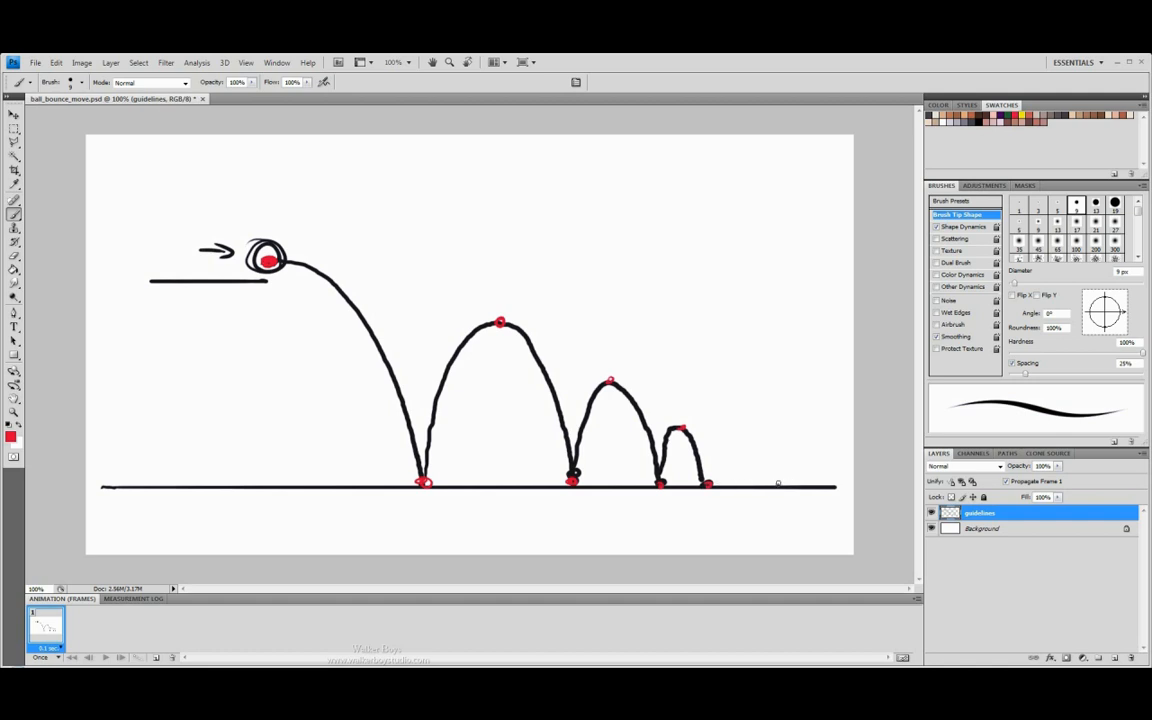
pyautogui.click(779, 486)
# Outline the starting ball in sampled red and draw overlapping squashed and rounder ball outlines at the first ground contact.
pyautogui.keyDown('alt'); pyautogui.click(317, 267); pyautogui.keyUp('alt')
pyautogui.keyDown('alt'); pyautogui.click(268, 261); pyautogui.keyUp('alt')
pyautogui.moveTo(250, 243); pyautogui.dragTo(250, 243)
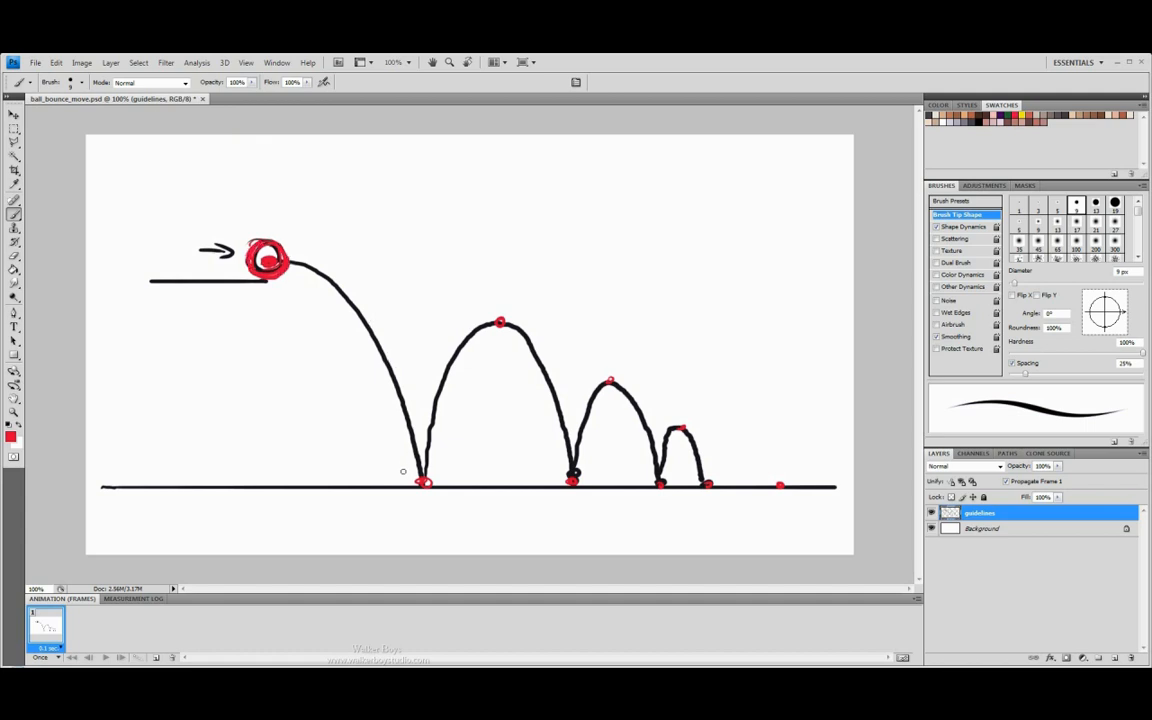
pyautogui.moveTo(402, 456)
pyautogui.mouseDown()
pyautogui.moveTo(464, 472)
pyautogui.moveTo(413, 468)
pyautogui.moveTo(425, 457)
pyautogui.mouseUp()
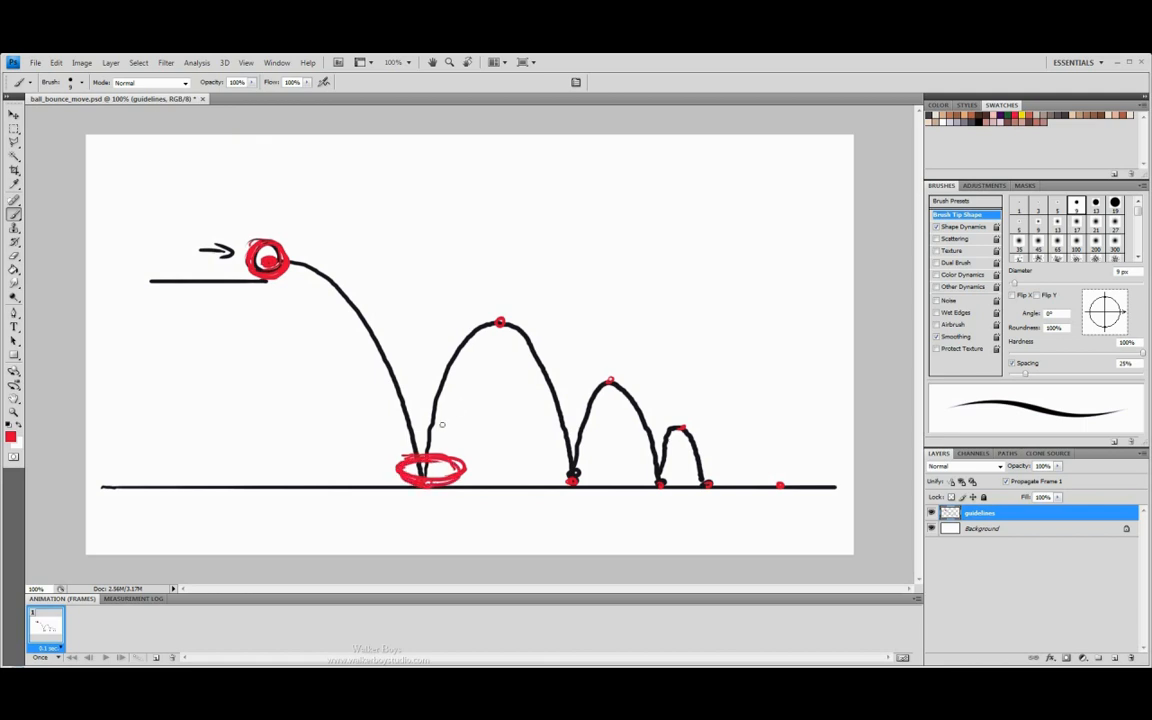
pyautogui.moveTo(424, 451); pyautogui.dragTo(444, 474)
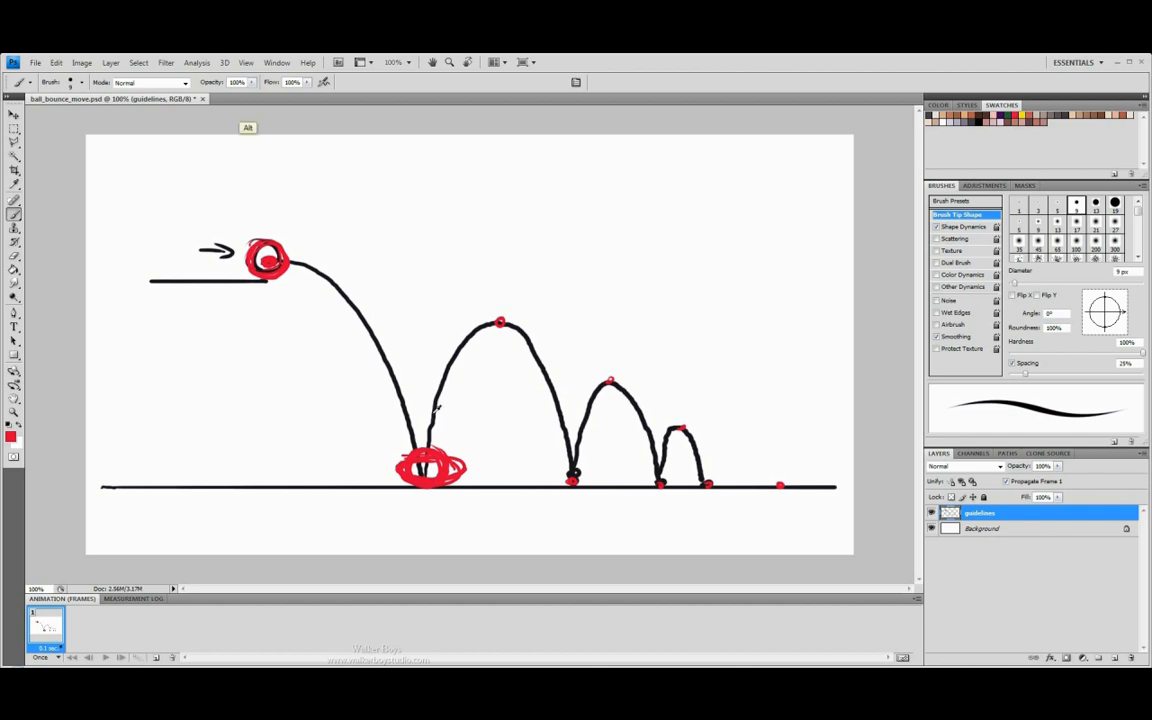
# In a dark tone sampled from the path, draw a round ball at the first contact and an alternative path sliding along the ground.
pyautogui.keyDown('alt'); pyautogui.click(436, 413); pyautogui.keyUp('alt')
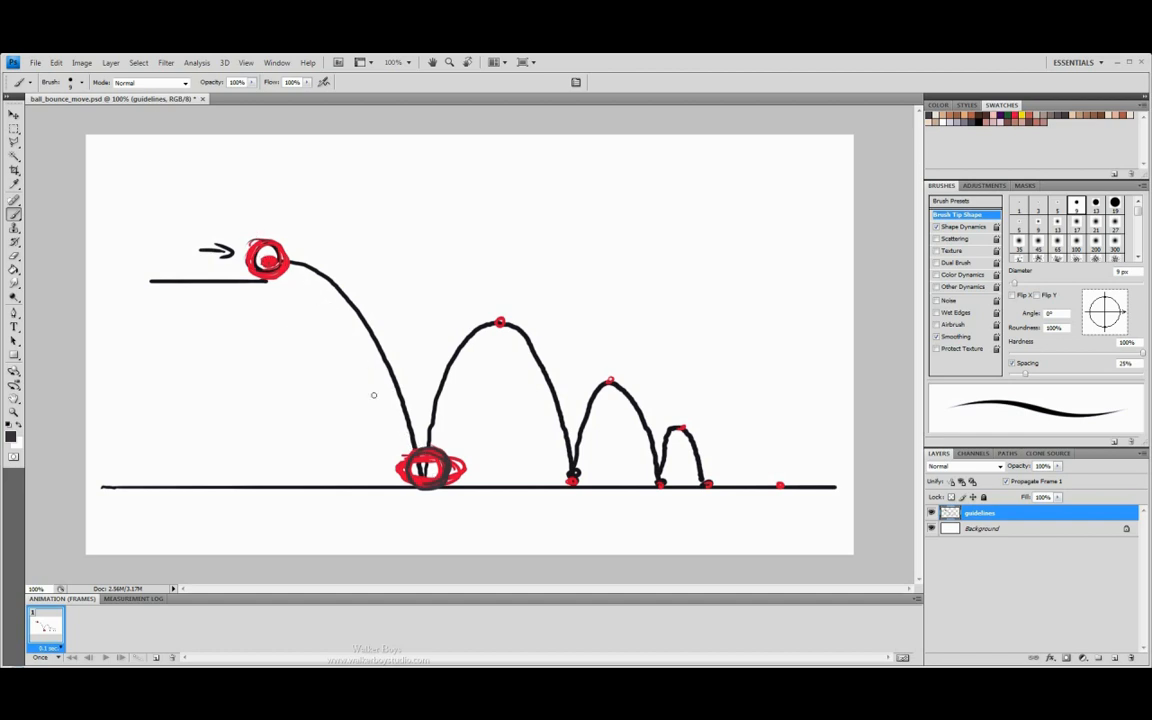
pyautogui.moveTo(262, 242)
pyautogui.mouseDown()
pyautogui.moveTo(295, 257)
pyautogui.moveTo(340, 310)
pyautogui.moveTo(430, 477)
pyautogui.mouseUp()
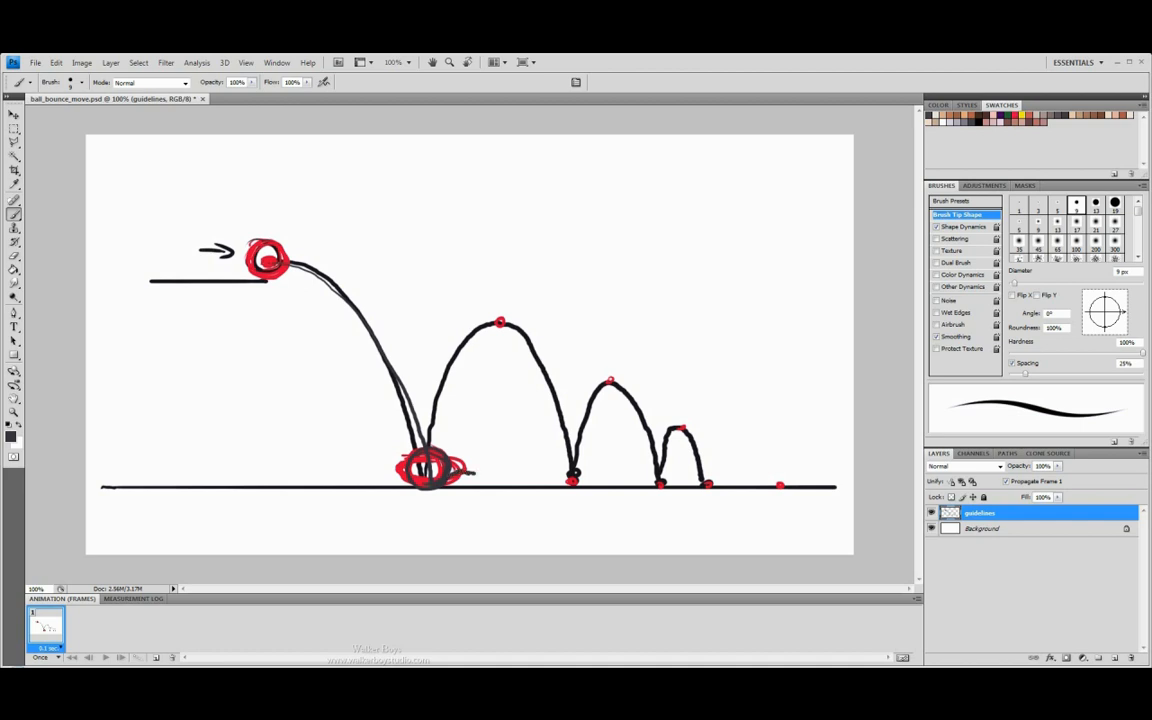
pyautogui.moveTo(470, 473); pyautogui.dragTo(552, 481)
# In sampled red, draw round balls at the remaining arc peaks and resting spot, and progressively less squashed balls at the remaining ground contacts.
pyautogui.keyDown('alt'); pyautogui.click(408, 462); pyautogui.keyUp('alt')
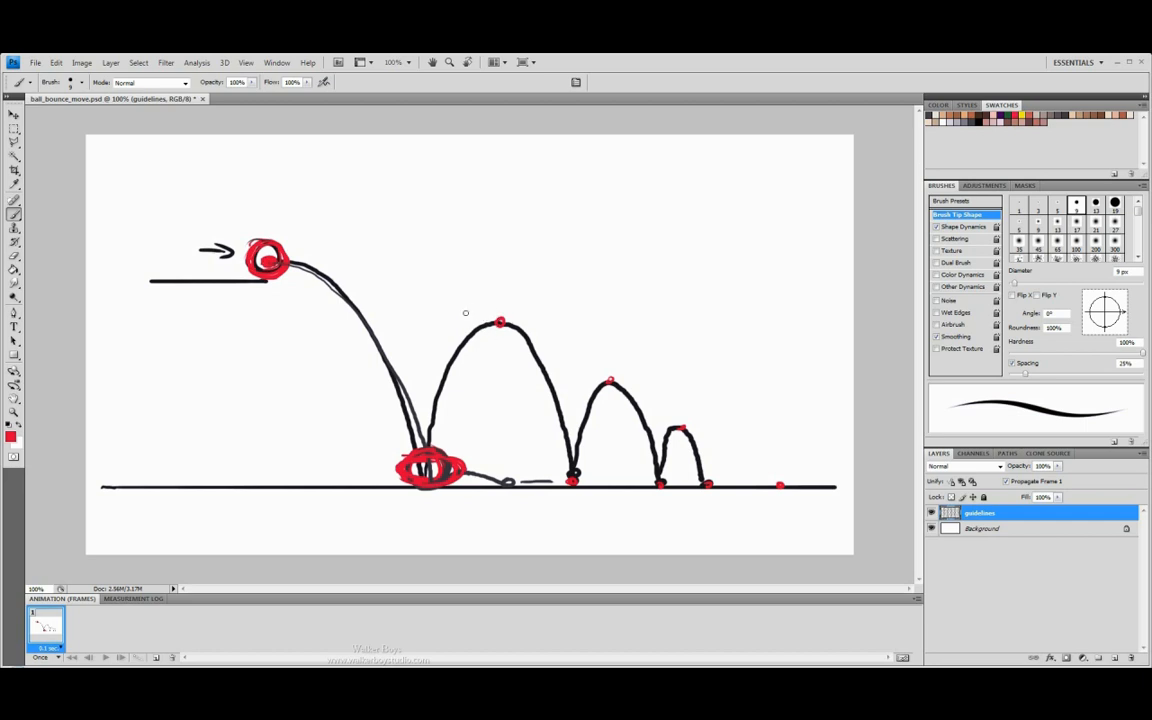
pyautogui.moveTo(468, 305)
pyautogui.mouseDown()
pyautogui.moveTo(478, 331)
pyautogui.moveTo(508, 332)
pyautogui.moveTo(500, 343)
pyautogui.moveTo(474, 318)
pyautogui.mouseUp()
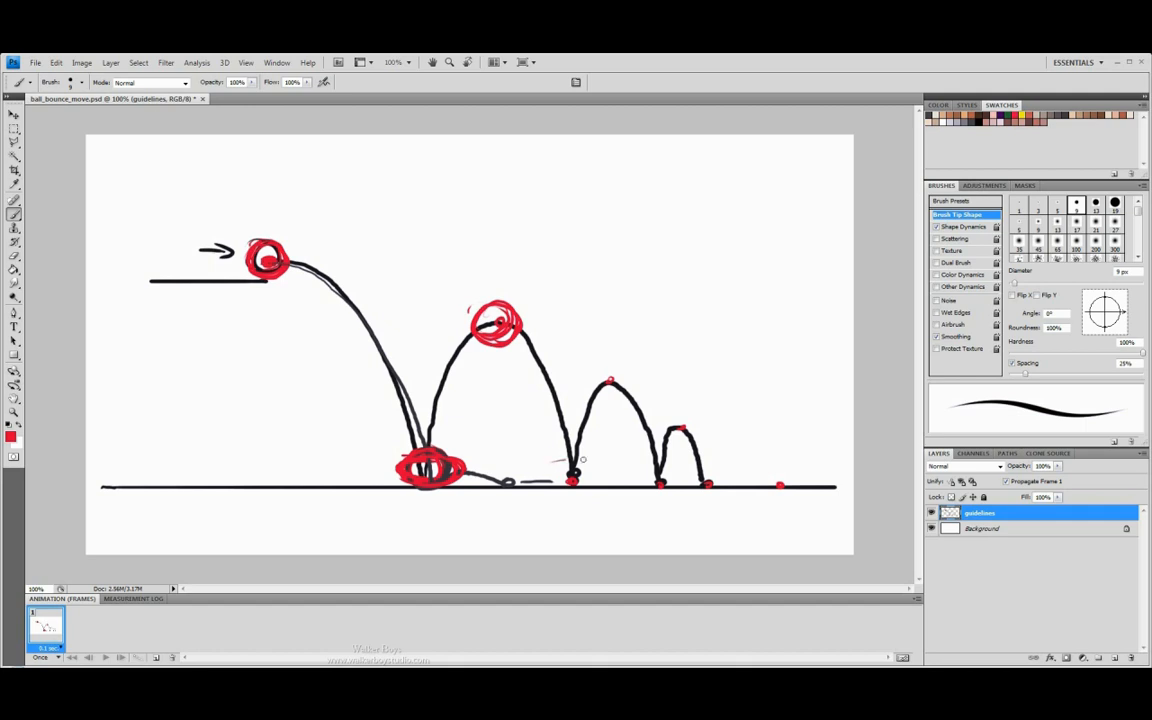
pyautogui.moveTo(571, 463)
pyautogui.mouseDown()
pyautogui.moveTo(599, 468)
pyautogui.moveTo(538, 471)
pyautogui.moveTo(550, 482)
pyautogui.moveTo(611, 472)
pyautogui.mouseUp()
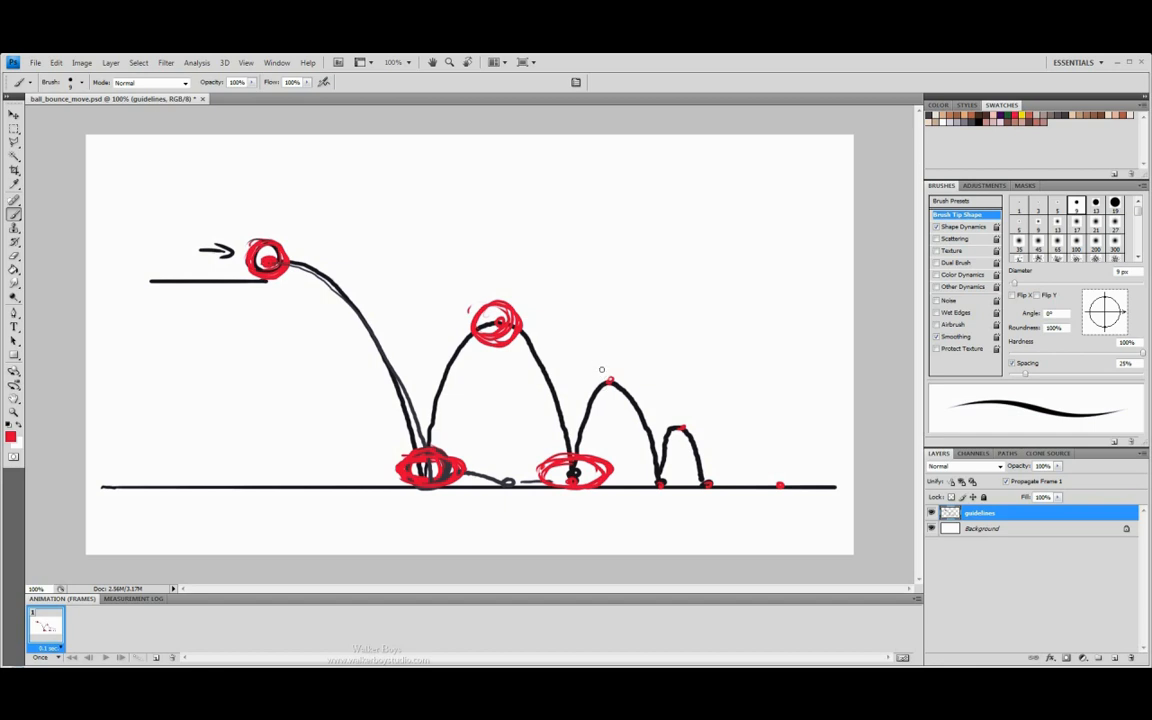
pyautogui.moveTo(600, 366)
pyautogui.mouseDown()
pyautogui.moveTo(588, 395)
pyautogui.moveTo(625, 370)
pyautogui.moveTo(608, 364)
pyautogui.moveTo(591, 378)
pyautogui.moveTo(599, 400)
pyautogui.mouseUp()
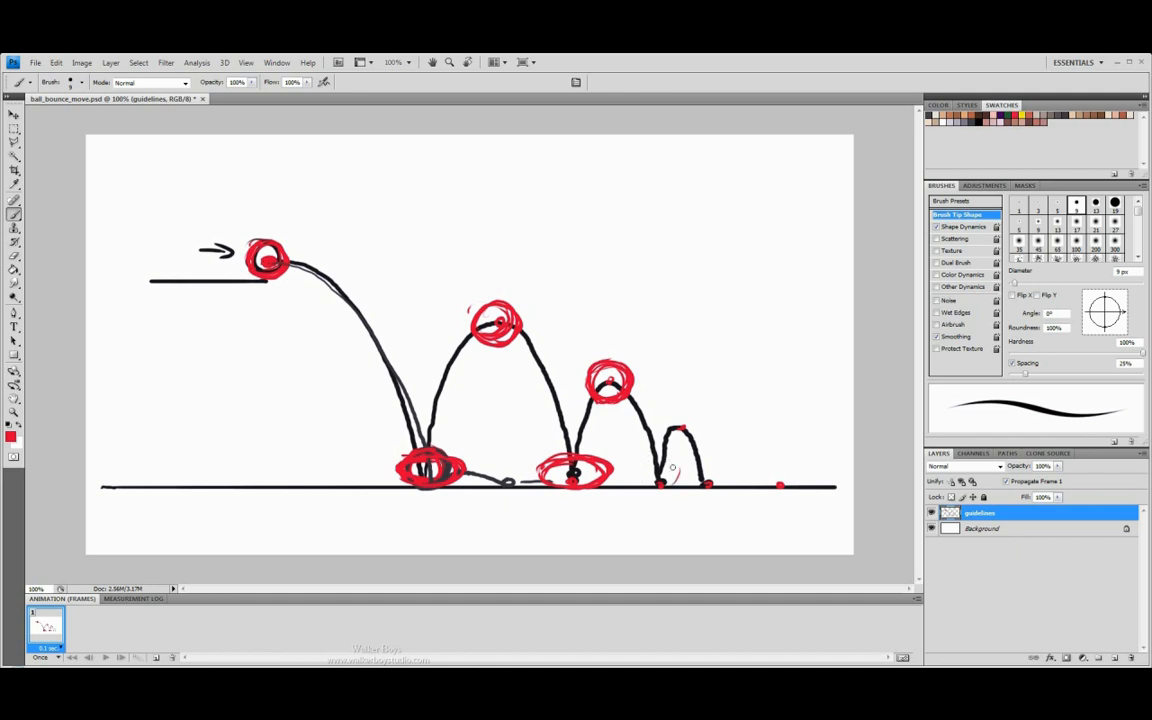
pyautogui.moveTo(657, 455)
pyautogui.mouseDown()
pyautogui.moveTo(634, 468)
pyautogui.moveTo(645, 486)
pyautogui.moveTo(674, 458)
pyautogui.mouseUp()
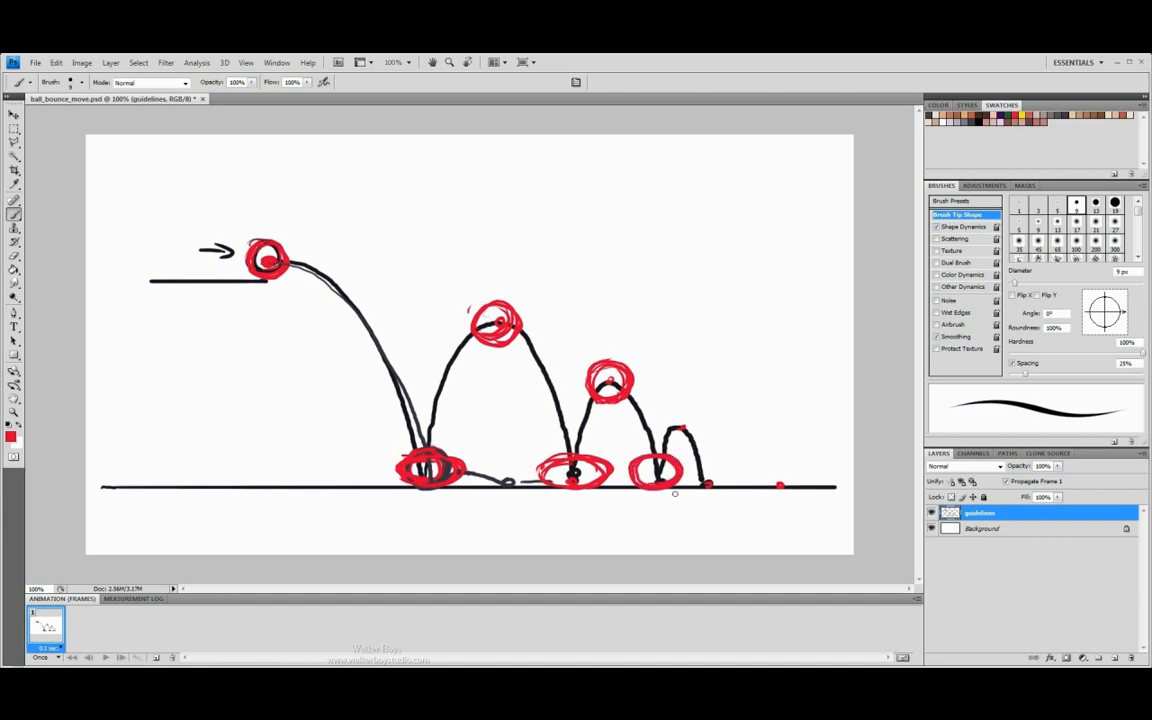
pyautogui.moveTo(676, 424); pyautogui.dragTo(686, 429)
pyautogui.moveTo(696, 417)
pyautogui.mouseDown()
pyautogui.moveTo(696, 433)
pyautogui.moveTo(664, 434)
pyautogui.moveTo(697, 432)
pyautogui.moveTo(666, 418)
pyautogui.moveTo(691, 446)
pyautogui.mouseUp()
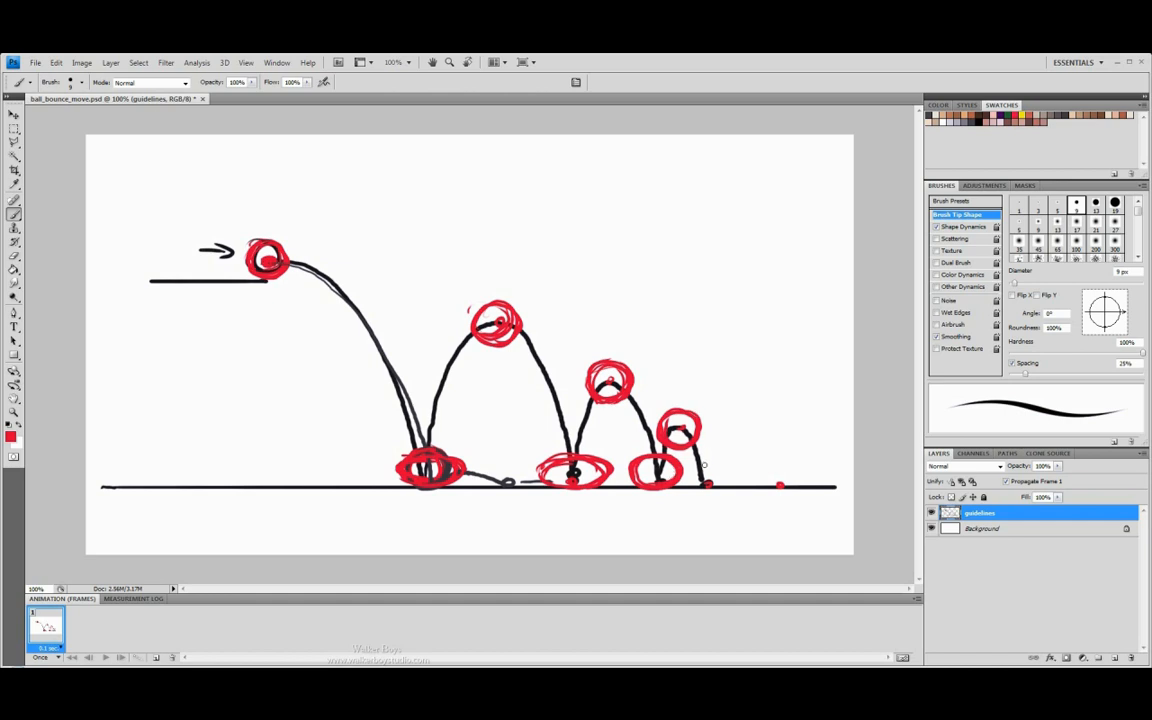
pyautogui.moveTo(728, 468)
pyautogui.mouseDown()
pyautogui.moveTo(693, 465)
pyautogui.moveTo(707, 461)
pyautogui.moveTo(686, 483)
pyautogui.moveTo(723, 465)
pyautogui.moveTo(705, 463)
pyautogui.moveTo(696, 480)
pyautogui.moveTo(713, 457)
pyautogui.moveTo(701, 456)
pyautogui.moveTo(716, 482)
pyautogui.mouseUp()
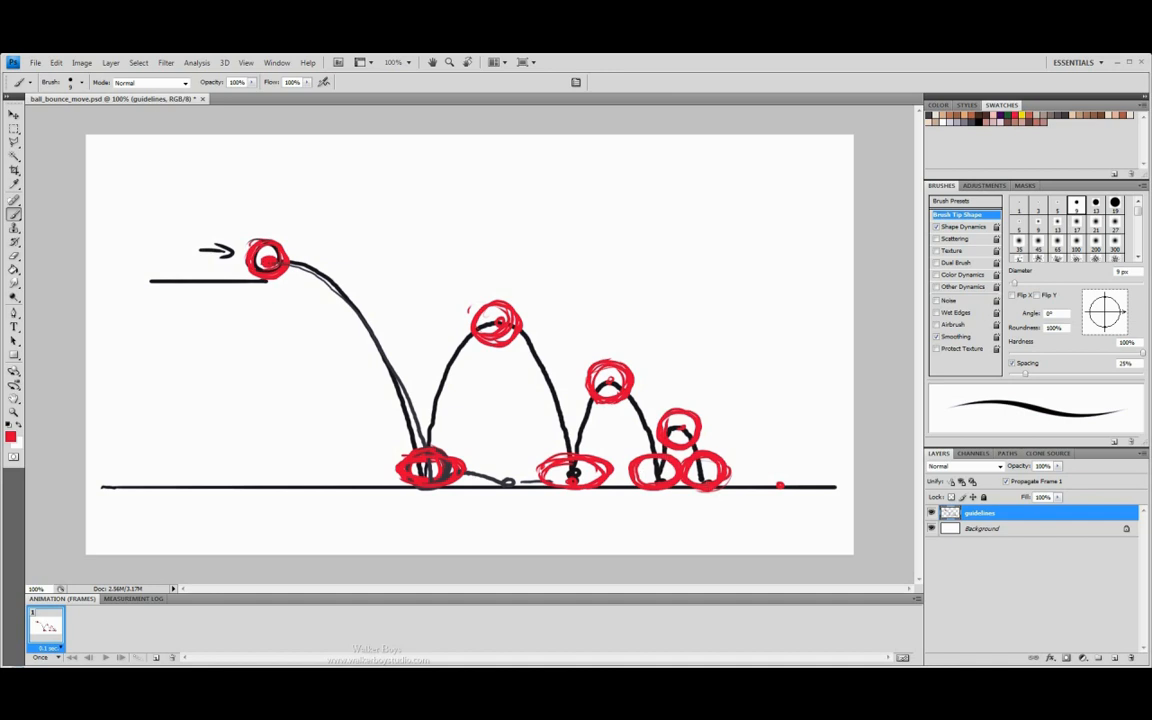
pyautogui.moveTo(766, 468)
pyautogui.mouseDown()
pyautogui.moveTo(796, 488)
pyautogui.moveTo(760, 466)
pyautogui.moveTo(797, 464)
pyautogui.moveTo(764, 480)
pyautogui.moveTo(754, 455)
pyautogui.mouseUp()
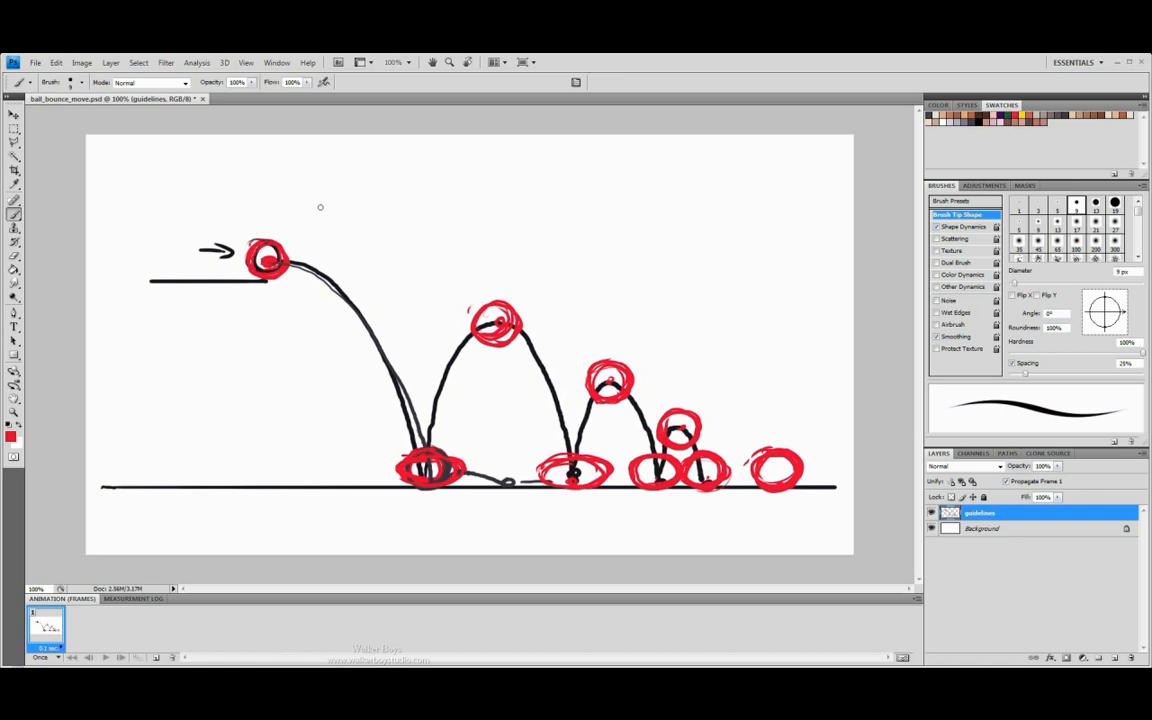
# Sketch a red ball elongated into a slanted capsule shape above the start of the first arc.
pyautogui.moveTo(318, 195)
pyautogui.mouseDown()
pyautogui.moveTo(357, 186)
pyautogui.moveTo(371, 198)
pyautogui.moveTo(359, 213)
pyautogui.moveTo(311, 222)
pyautogui.mouseUp()
pyautogui.moveTo(361, 322)
pyautogui.mouseDown()
pyautogui.moveTo(370, 353)
pyautogui.moveTo(366, 322)
pyautogui.mouseUp()
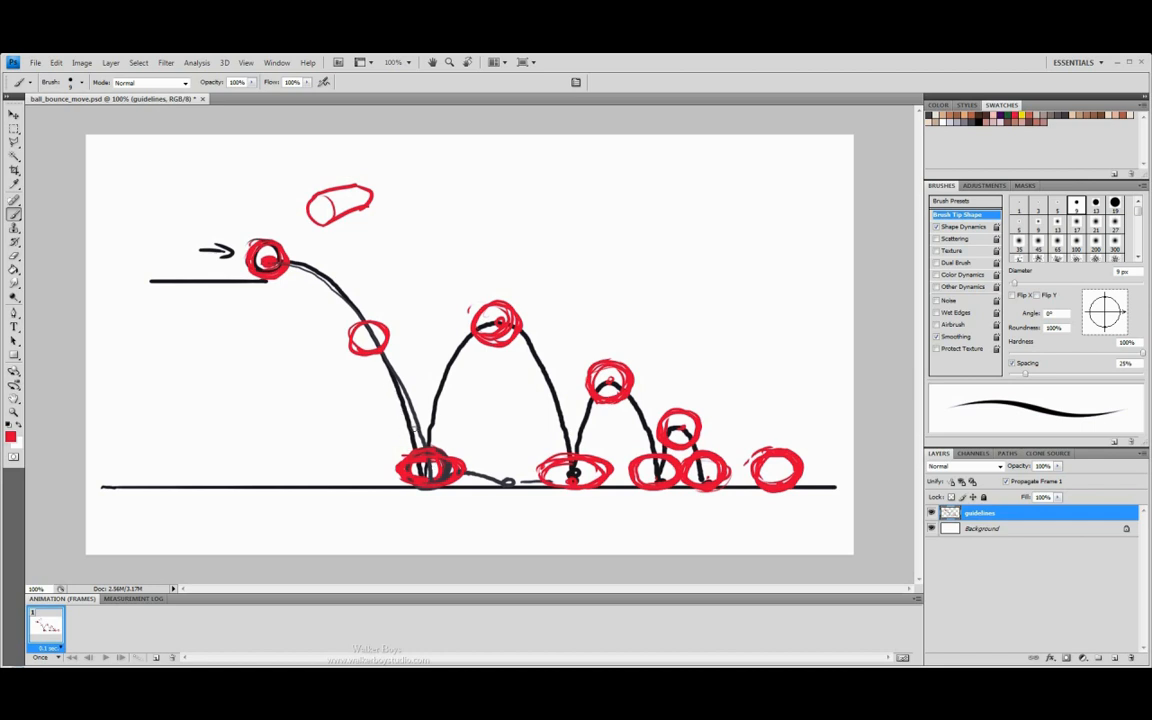
pyautogui.press('ctrl')
pyautogui.hotkey('ctrl', 'z')
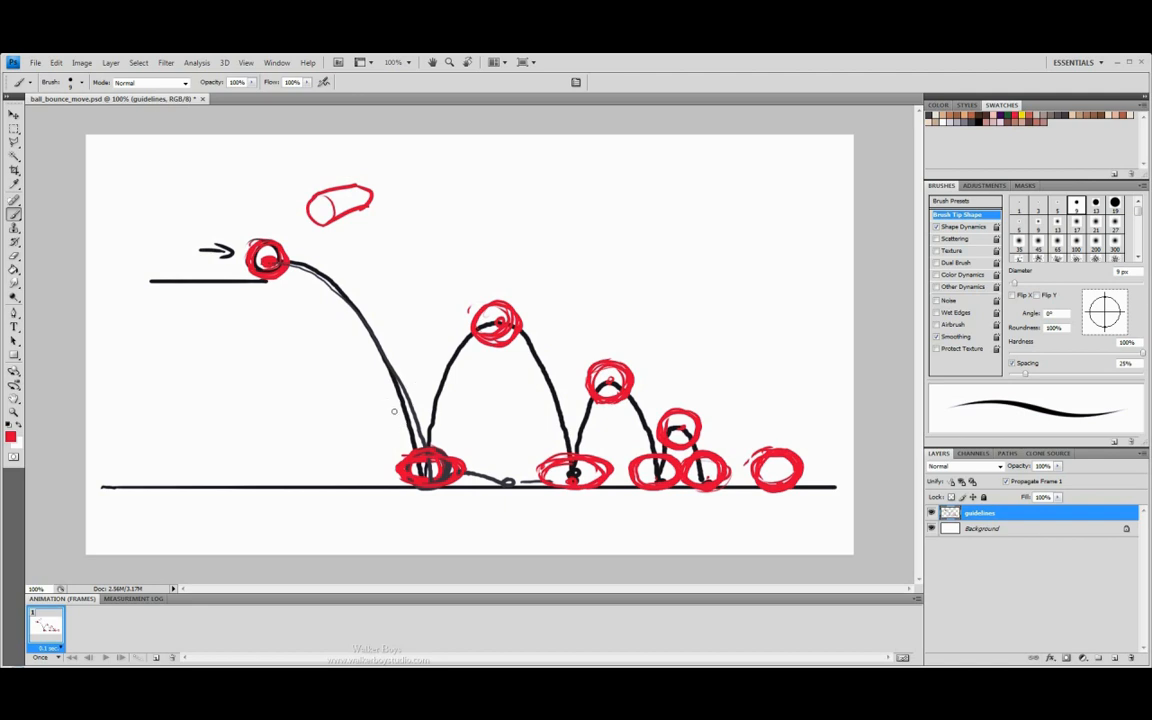
# Draw red stretched balls along the path just before and just after the first and second ground contacts.
pyautogui.moveTo(398, 416)
pyautogui.mouseDown()
pyautogui.moveTo(399, 390)
pyautogui.moveTo(432, 421)
pyautogui.moveTo(388, 406)
pyautogui.moveTo(418, 449)
pyautogui.mouseUp()
pyautogui.moveTo(392, 406)
pyautogui.mouseDown()
pyautogui.moveTo(404, 394)
pyautogui.moveTo(427, 428)
pyautogui.moveTo(419, 400)
pyautogui.moveTo(387, 437)
pyautogui.mouseUp()
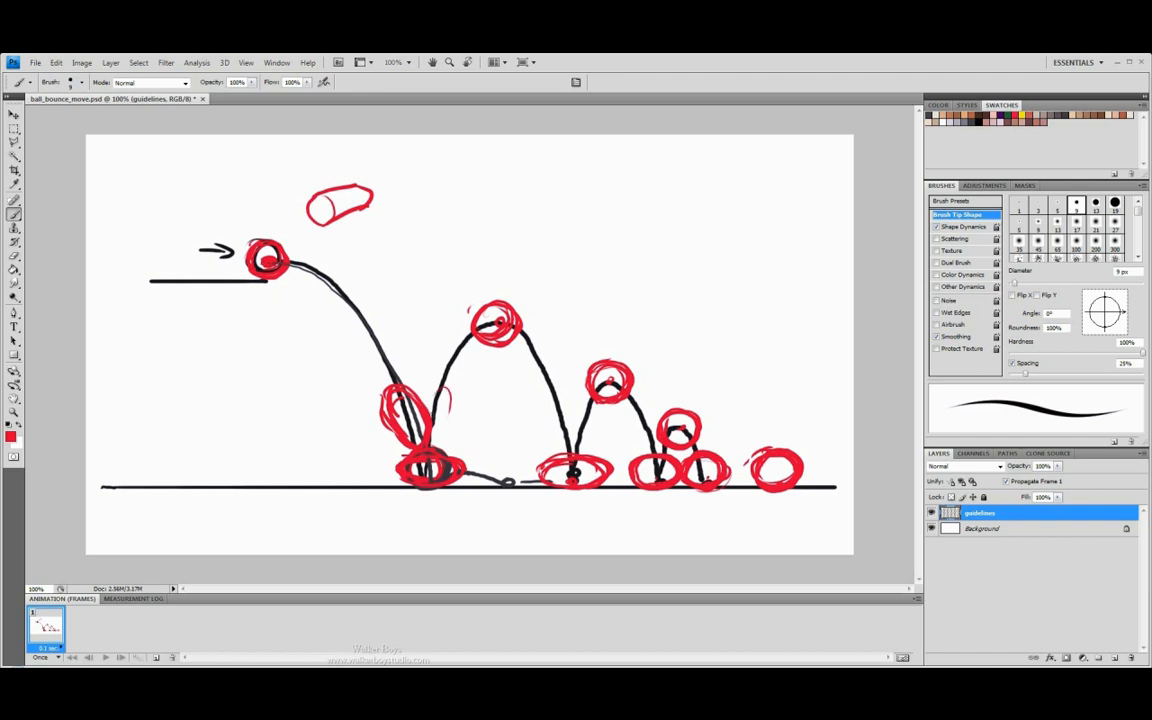
pyautogui.moveTo(432, 398)
pyautogui.mouseDown()
pyautogui.moveTo(454, 408)
pyautogui.moveTo(445, 424)
pyautogui.mouseUp()
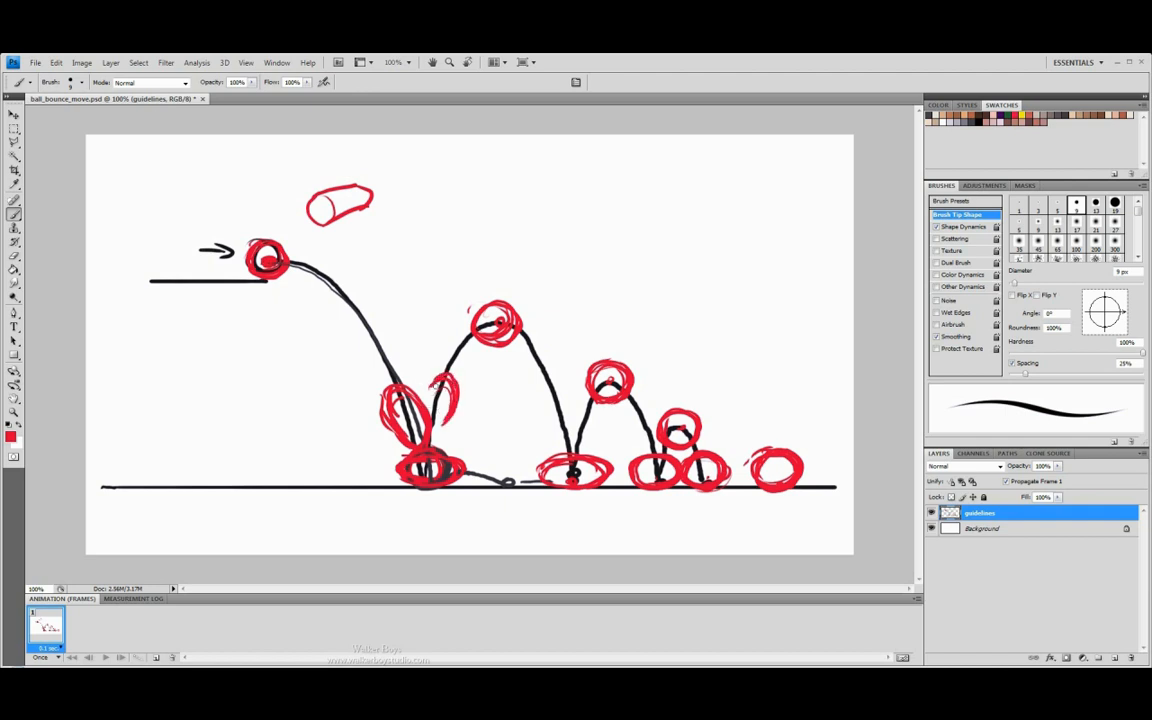
pyautogui.moveTo(440, 374)
pyautogui.mouseDown()
pyautogui.moveTo(428, 411)
pyautogui.moveTo(451, 412)
pyautogui.mouseUp()
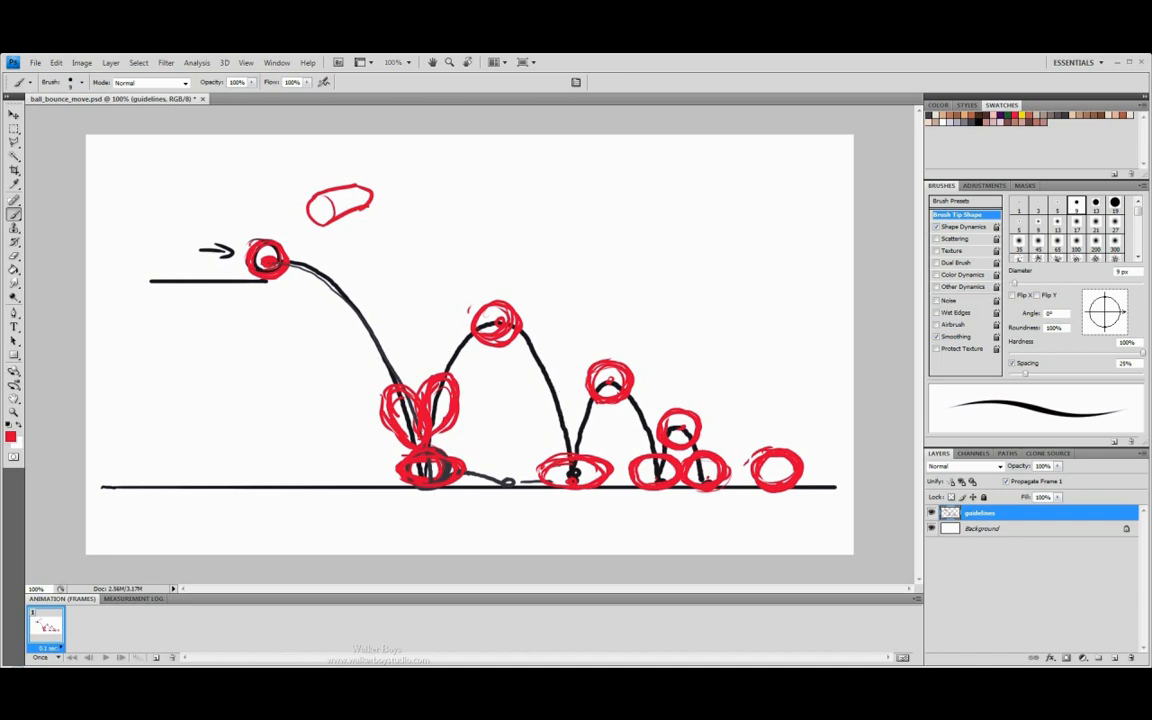
pyautogui.moveTo(550, 416)
pyautogui.mouseDown()
pyautogui.moveTo(574, 425)
pyautogui.moveTo(547, 394)
pyautogui.moveTo(559, 446)
pyautogui.mouseUp()
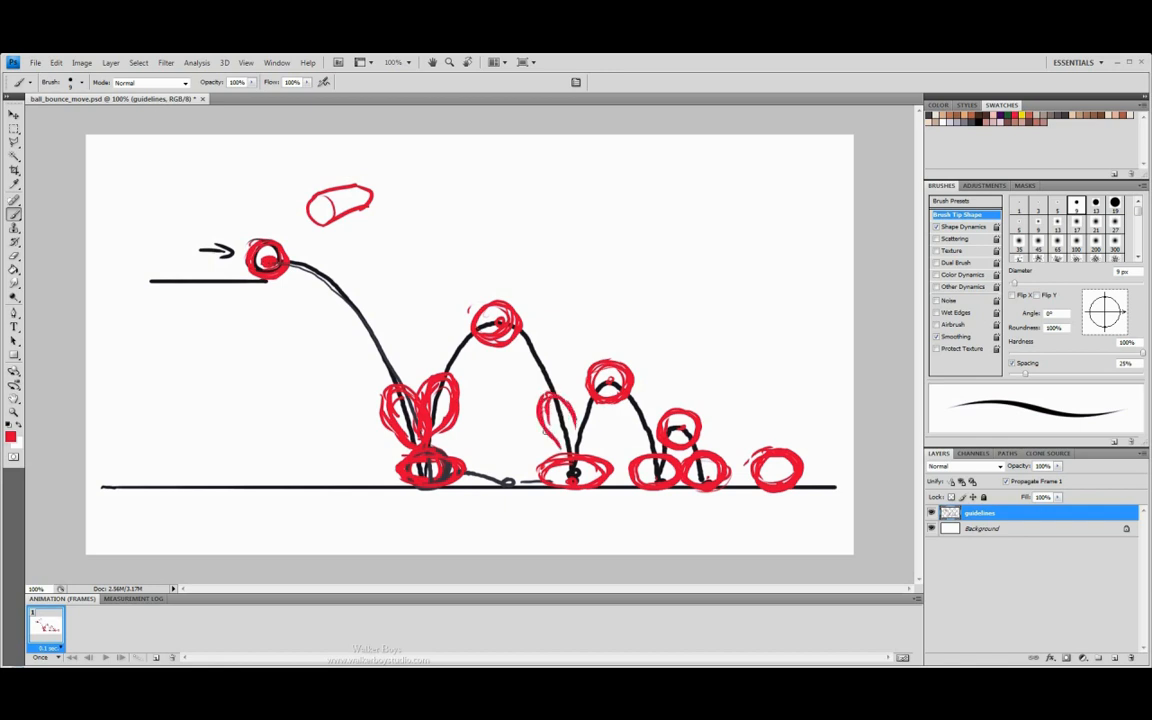
pyautogui.moveTo(556, 398); pyautogui.dragTo(571, 451)
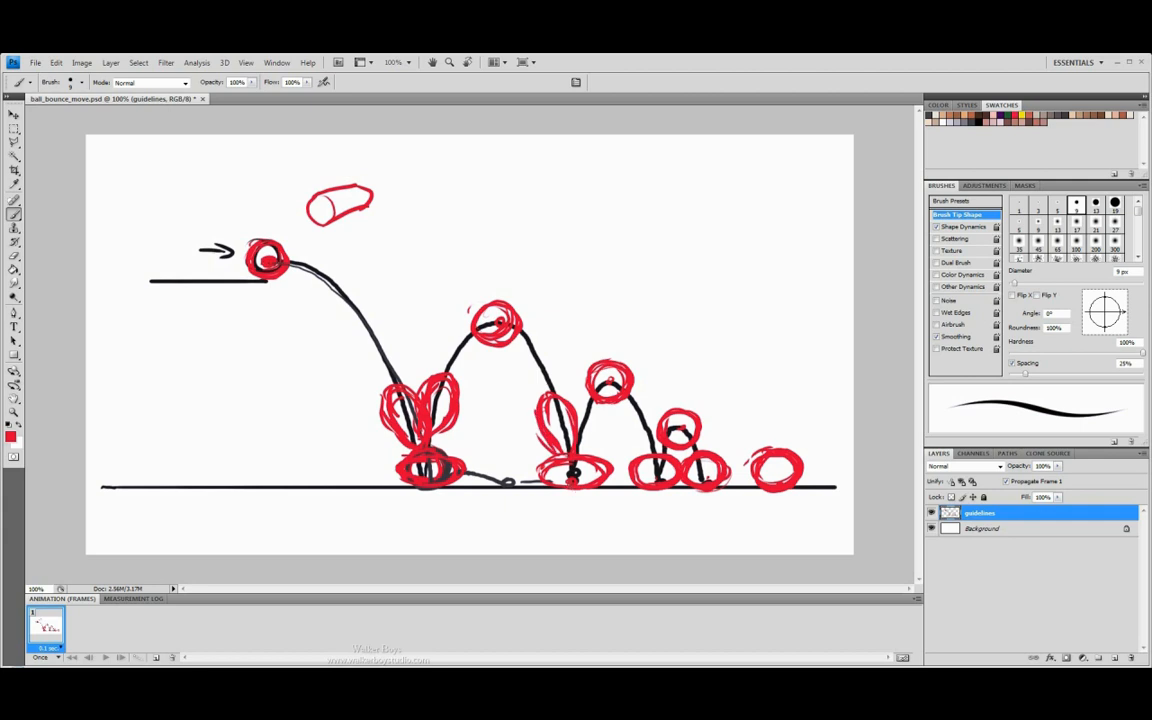
pyautogui.moveTo(581, 411)
pyautogui.mouseDown()
pyautogui.moveTo(598, 401)
pyautogui.moveTo(607, 427)
pyautogui.moveTo(578, 454)
pyautogui.mouseUp()
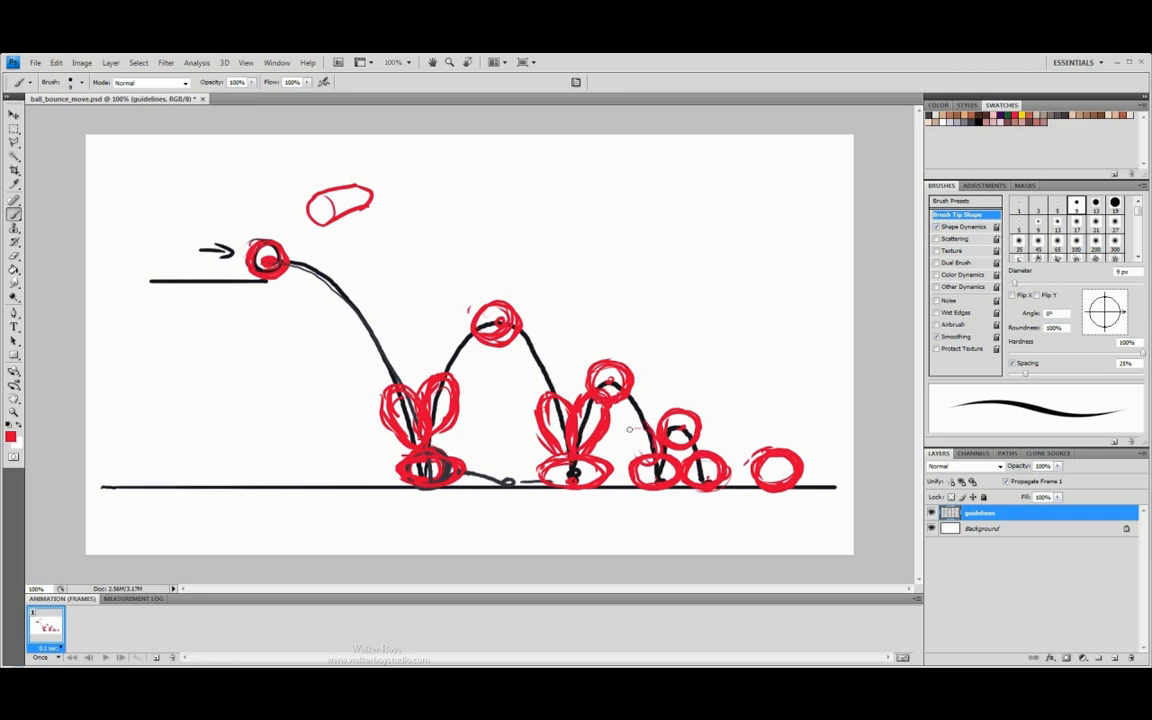
# Draw a stretched red ball before the third contact, and light red (#e66c6c) in-between balls on both sides of the last small arc.
pyautogui.moveTo(633, 431)
pyautogui.mouseDown()
pyautogui.moveTo(635, 455)
pyautogui.moveTo(634, 426)
pyautogui.moveTo(654, 432)
pyautogui.moveTo(630, 424)
pyautogui.moveTo(647, 460)
pyautogui.moveTo(690, 428)
pyautogui.moveTo(666, 423)
pyautogui.mouseUp()
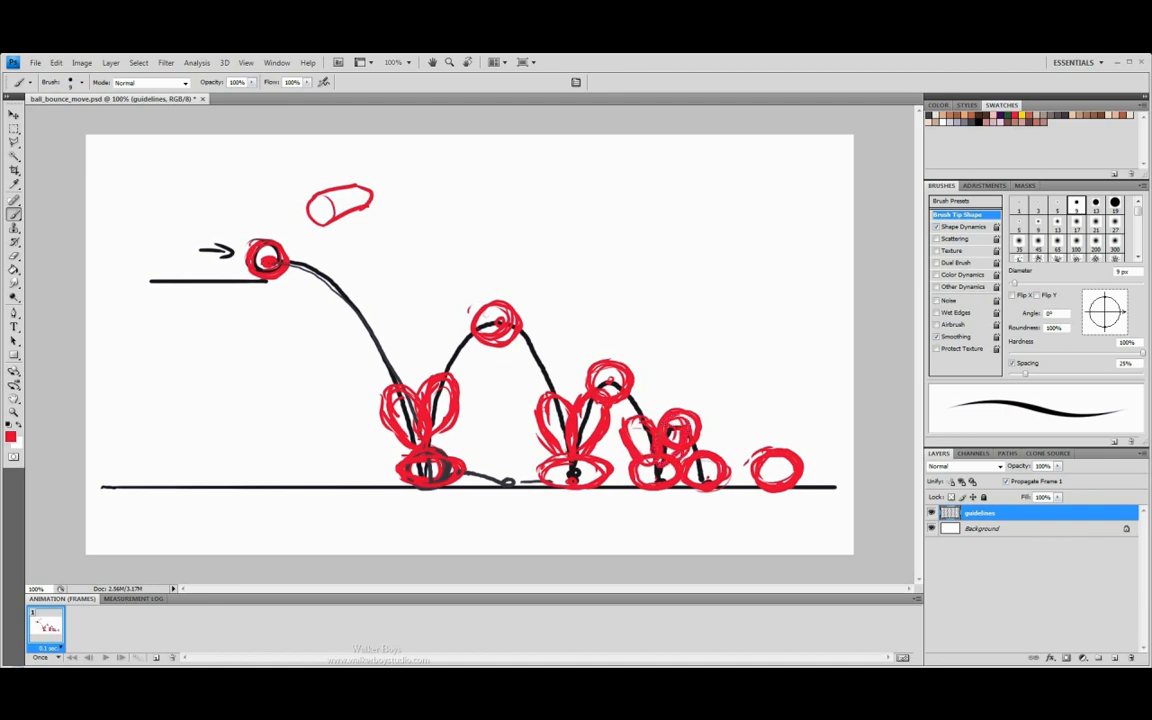
pyautogui.click(10, 436)
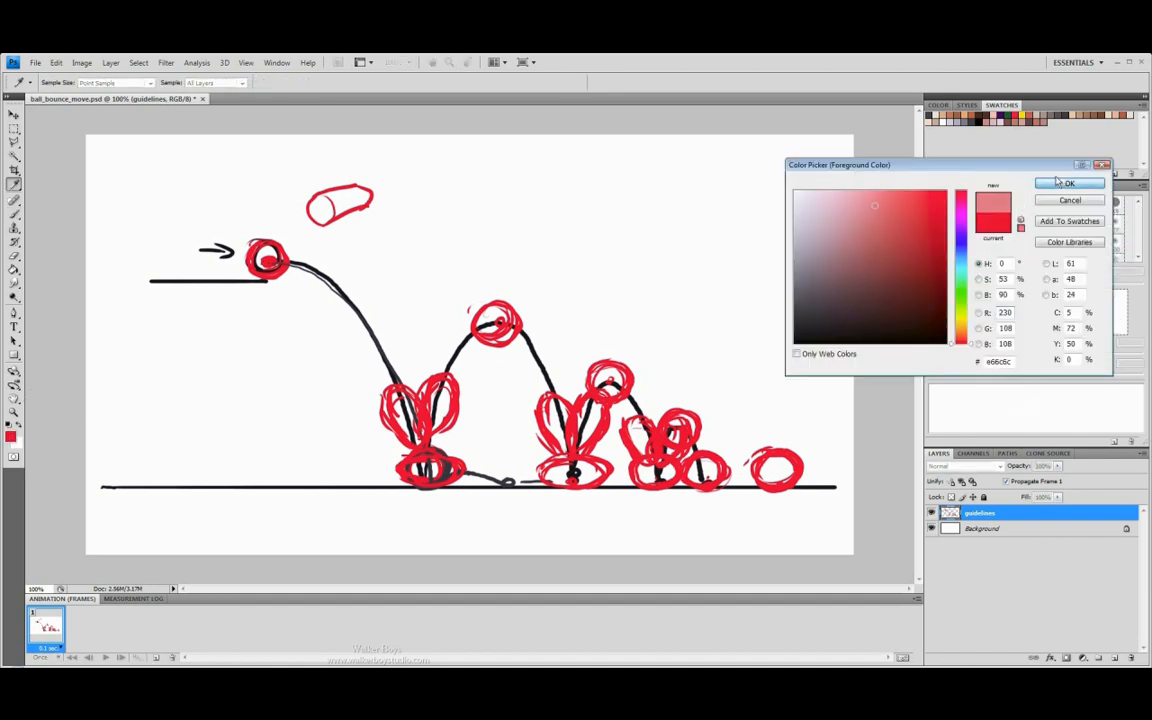
pyautogui.click(1069, 183)
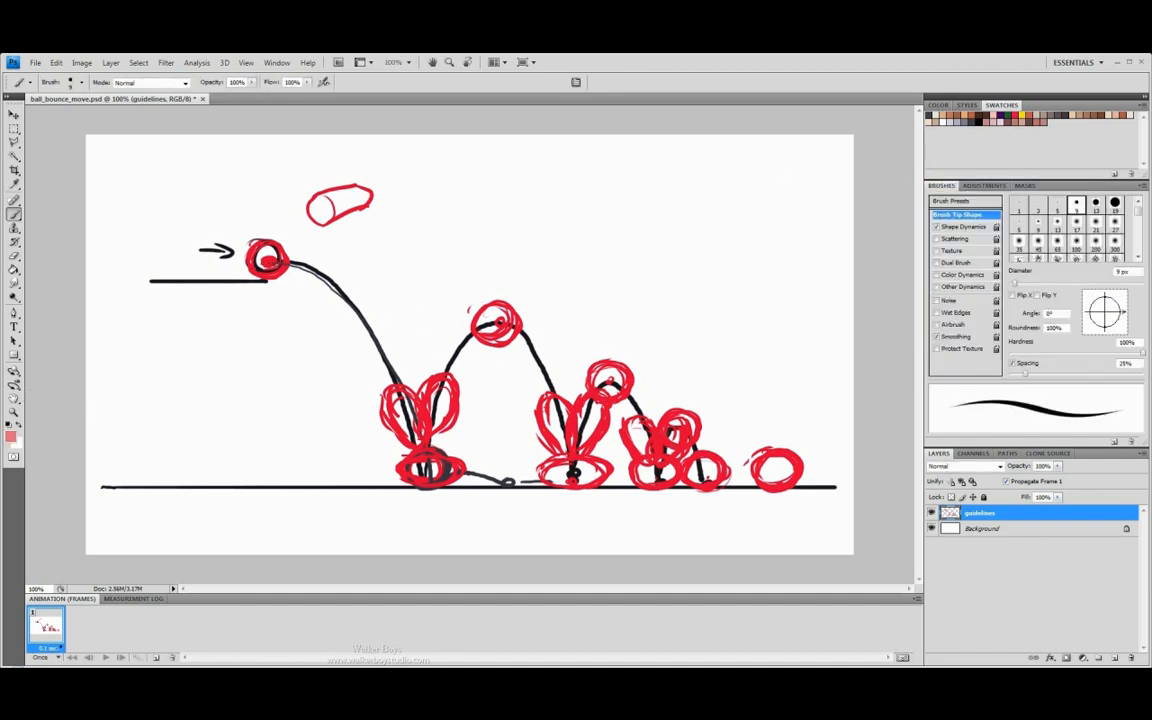
pyautogui.moveTo(656, 442)
pyautogui.mouseDown()
pyautogui.moveTo(686, 441)
pyautogui.moveTo(680, 451)
pyautogui.moveTo(653, 428)
pyautogui.moveTo(651, 461)
pyautogui.mouseUp()
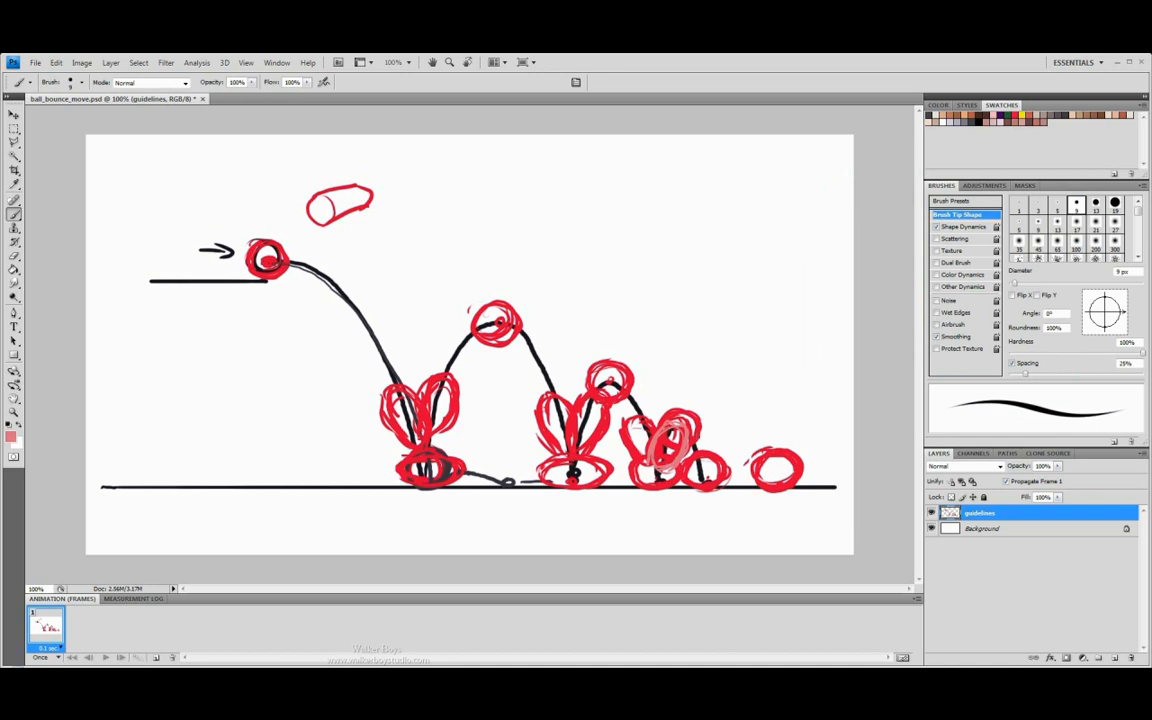
pyautogui.moveTo(697, 450)
pyautogui.mouseDown()
pyautogui.moveTo(708, 429)
pyautogui.moveTo(714, 462)
pyautogui.moveTo(686, 461)
pyautogui.mouseUp()
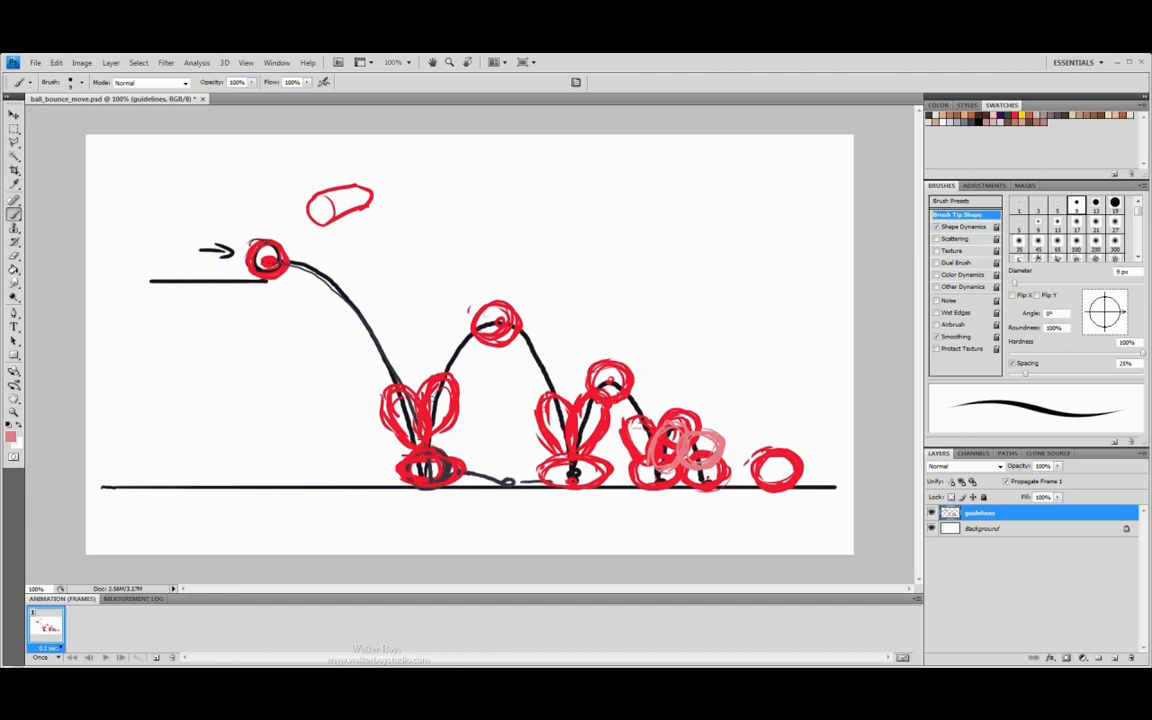
# With an 8 px brush, draw four light red in-between balls down the first fall, going over the lowest in sampled red.
pyautogui.press('[')
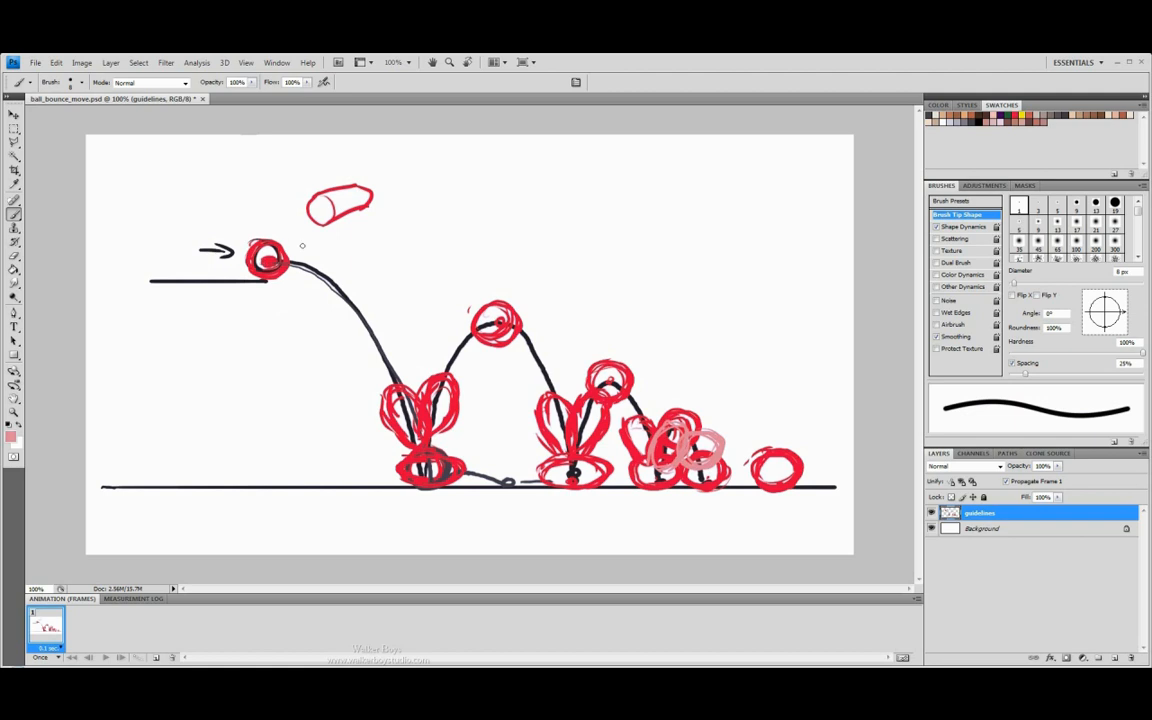
pyautogui.moveTo(295, 247)
pyautogui.mouseDown()
pyautogui.moveTo(295, 279)
pyautogui.moveTo(280, 242)
pyautogui.mouseUp()
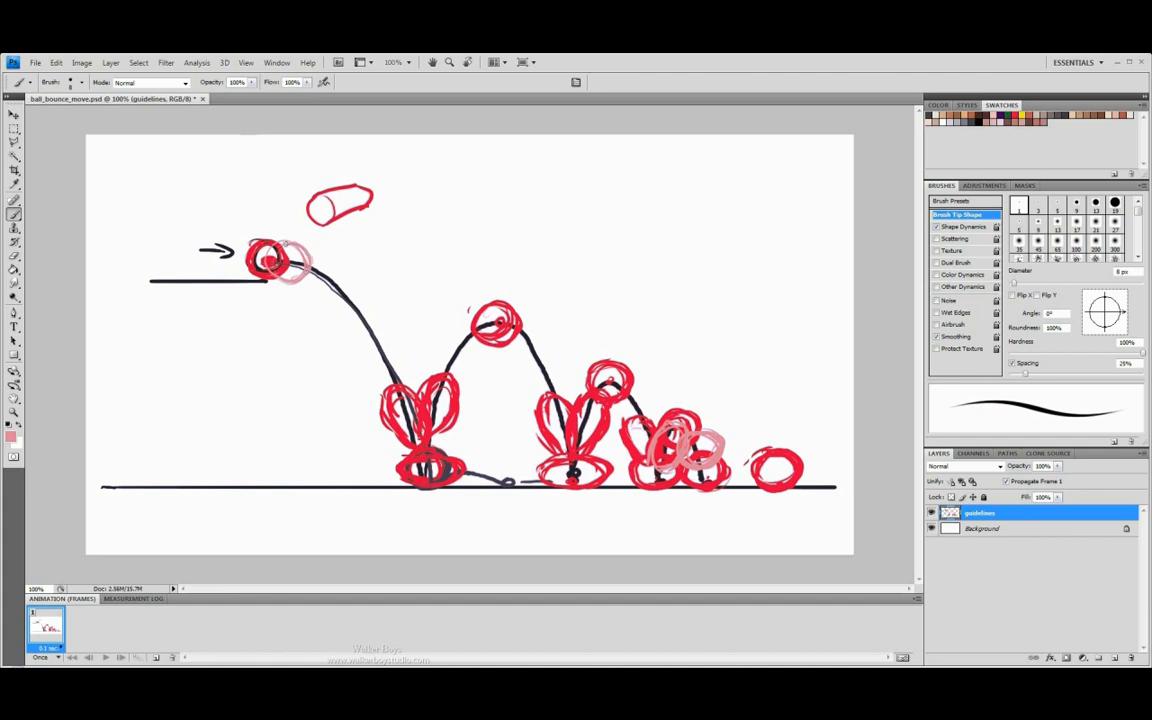
pyautogui.moveTo(284, 242)
pyautogui.mouseDown()
pyautogui.moveTo(271, 262)
pyautogui.moveTo(284, 278)
pyautogui.mouseUp()
pyautogui.moveTo(308, 288)
pyautogui.mouseDown()
pyautogui.moveTo(325, 269)
pyautogui.moveTo(300, 268)
pyautogui.mouseUp()
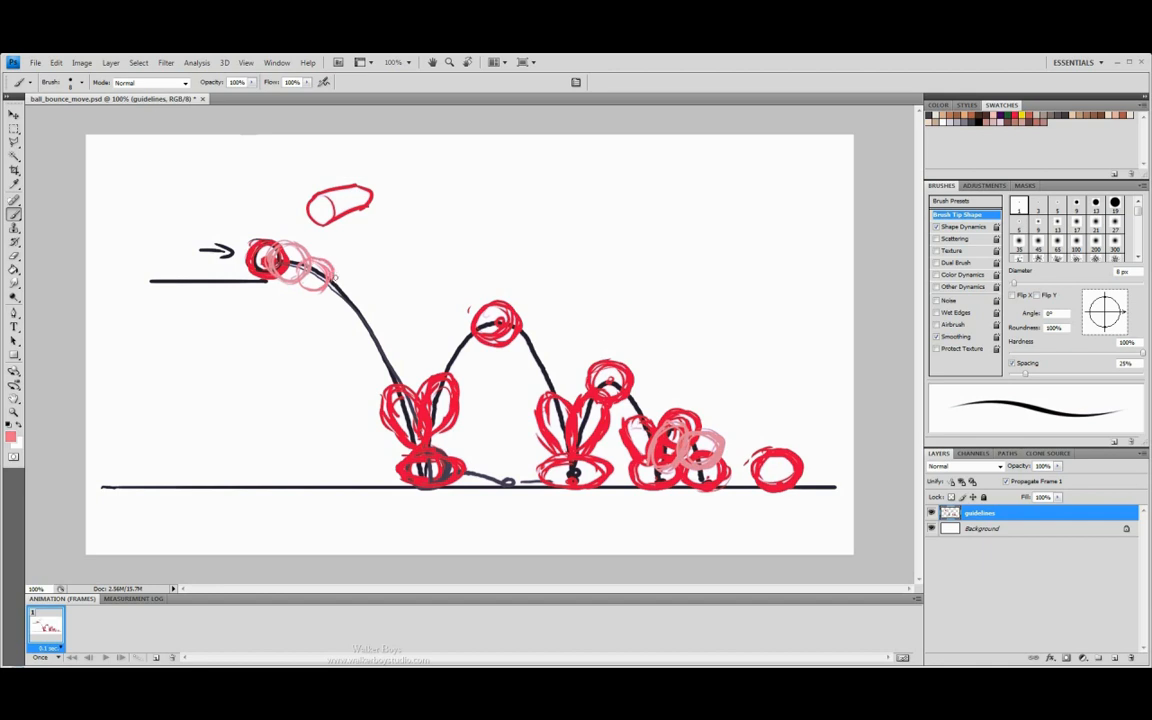
pyautogui.moveTo(306, 263)
pyautogui.mouseDown()
pyautogui.moveTo(334, 283)
pyautogui.moveTo(301, 283)
pyautogui.moveTo(301, 268)
pyautogui.mouseUp()
pyautogui.moveTo(361, 293)
pyautogui.mouseDown()
pyautogui.moveTo(333, 312)
pyautogui.moveTo(347, 293)
pyautogui.moveTo(368, 302)
pyautogui.moveTo(342, 293)
pyautogui.moveTo(348, 325)
pyautogui.mouseUp()
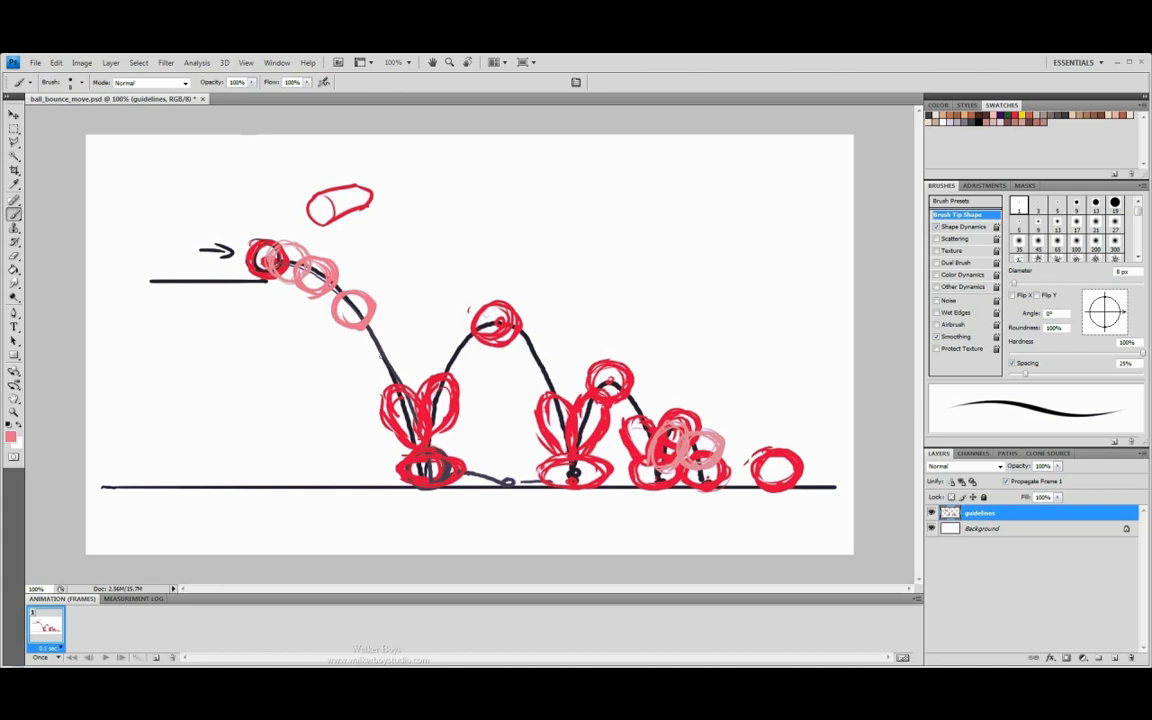
pyautogui.moveTo(386, 341)
pyautogui.mouseDown()
pyautogui.moveTo(371, 361)
pyautogui.moveTo(375, 348)
pyautogui.moveTo(398, 356)
pyautogui.mouseUp()
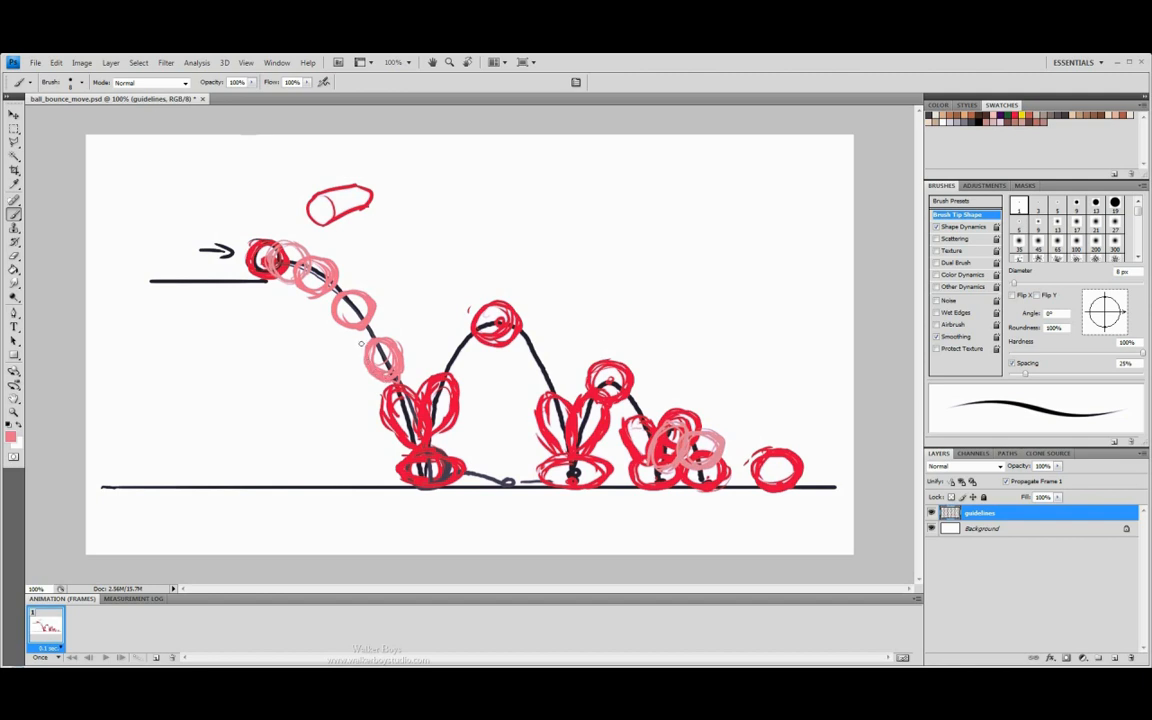
pyautogui.keyDown('alt'); pyautogui.click(393, 402); pyautogui.keyUp('alt')
pyautogui.moveTo(372, 346)
pyautogui.mouseDown()
pyautogui.moveTo(390, 340)
pyautogui.moveTo(399, 364)
pyautogui.moveTo(376, 338)
pyautogui.moveTo(367, 360)
pyautogui.mouseUp()
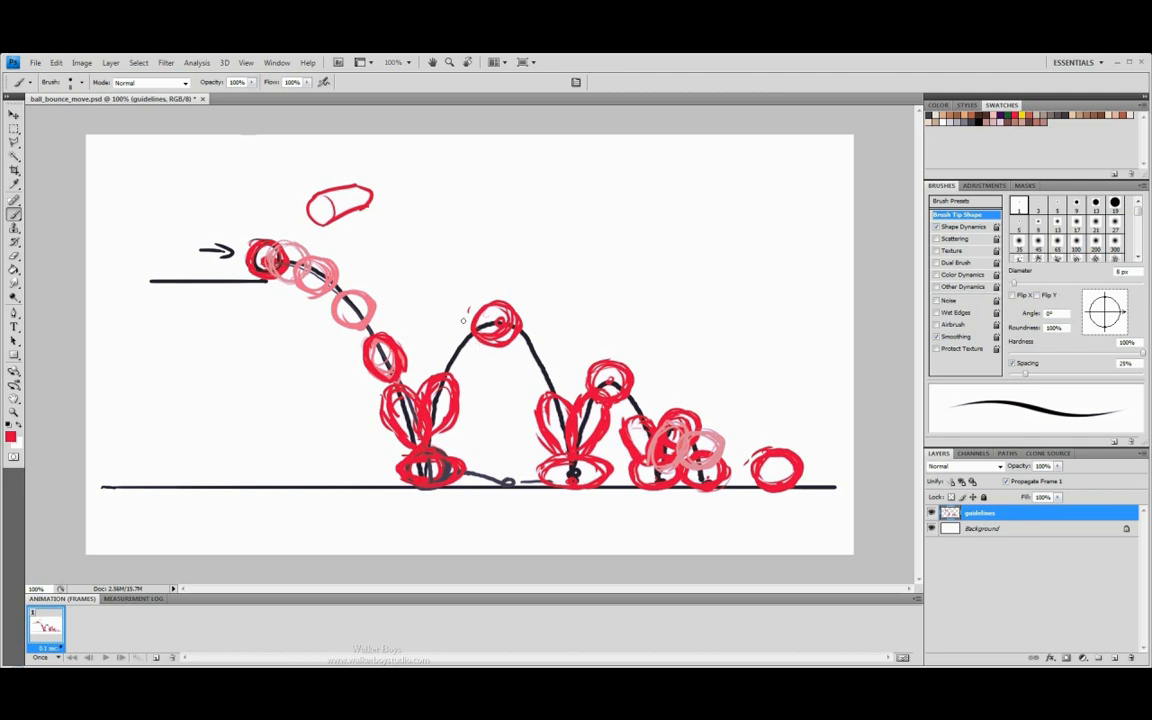
# Draw three in-between balls up the rising side of the second arc, alternating sampled light red, red and light red.
pyautogui.moveTo(468, 314)
pyautogui.mouseDown()
pyautogui.moveTo(455, 330)
pyautogui.moveTo(475, 348)
pyautogui.moveTo(495, 310)
pyautogui.moveTo(458, 320)
pyautogui.moveTo(467, 315)
pyautogui.moveTo(484, 350)
pyautogui.mouseUp()
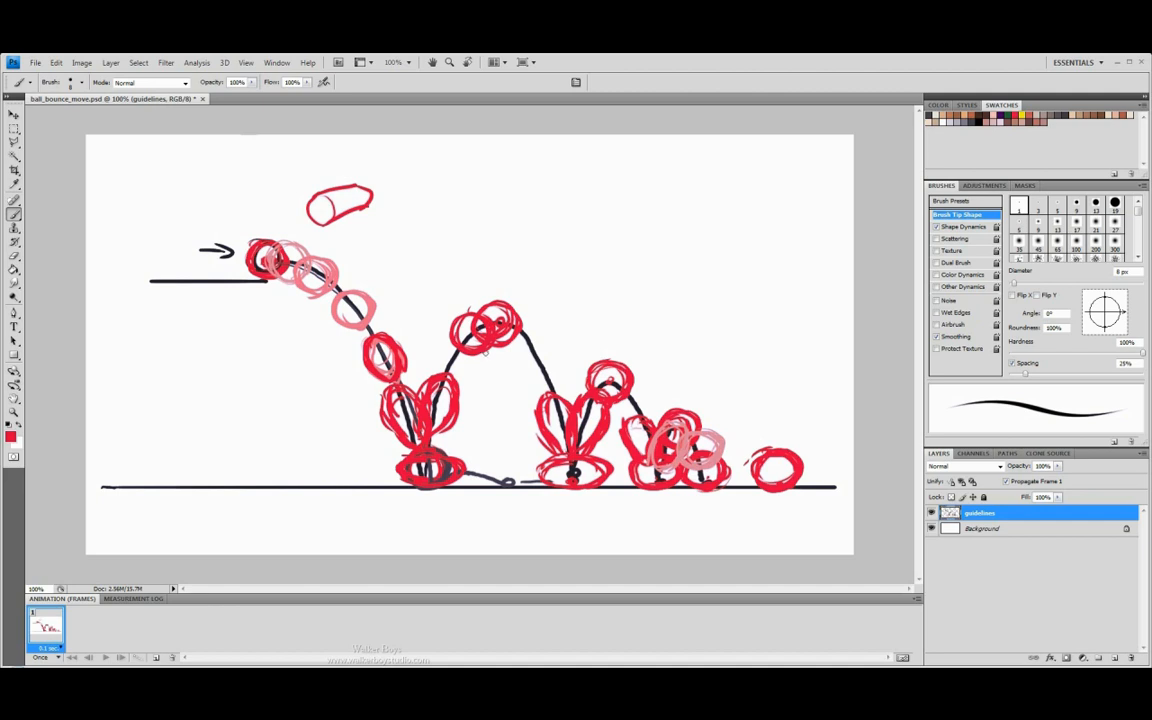
pyautogui.keyDown('alt'); pyautogui.click(338, 299); pyautogui.keyUp('alt')
pyautogui.moveTo(472, 318)
pyautogui.mouseDown()
pyautogui.moveTo(489, 343)
pyautogui.moveTo(478, 321)
pyautogui.moveTo(489, 329)
pyautogui.mouseUp()
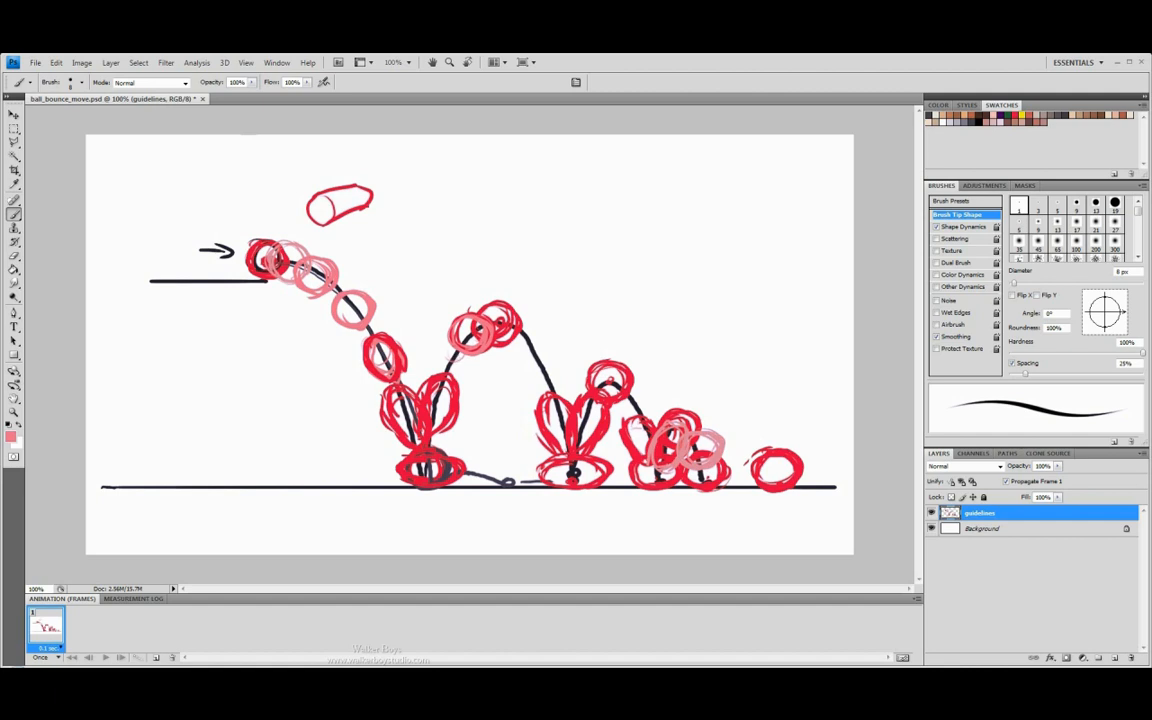
pyautogui.keyDown('alt'); pyautogui.click(508, 329); pyautogui.keyUp('alt')
pyautogui.keyDown('alt'); pyautogui.click(506, 329); pyautogui.keyUp('alt')
pyautogui.moveTo(442, 360)
pyautogui.mouseDown()
pyautogui.moveTo(455, 322)
pyautogui.moveTo(472, 345)
pyautogui.moveTo(440, 345)
pyautogui.moveTo(458, 320)
pyautogui.mouseUp()
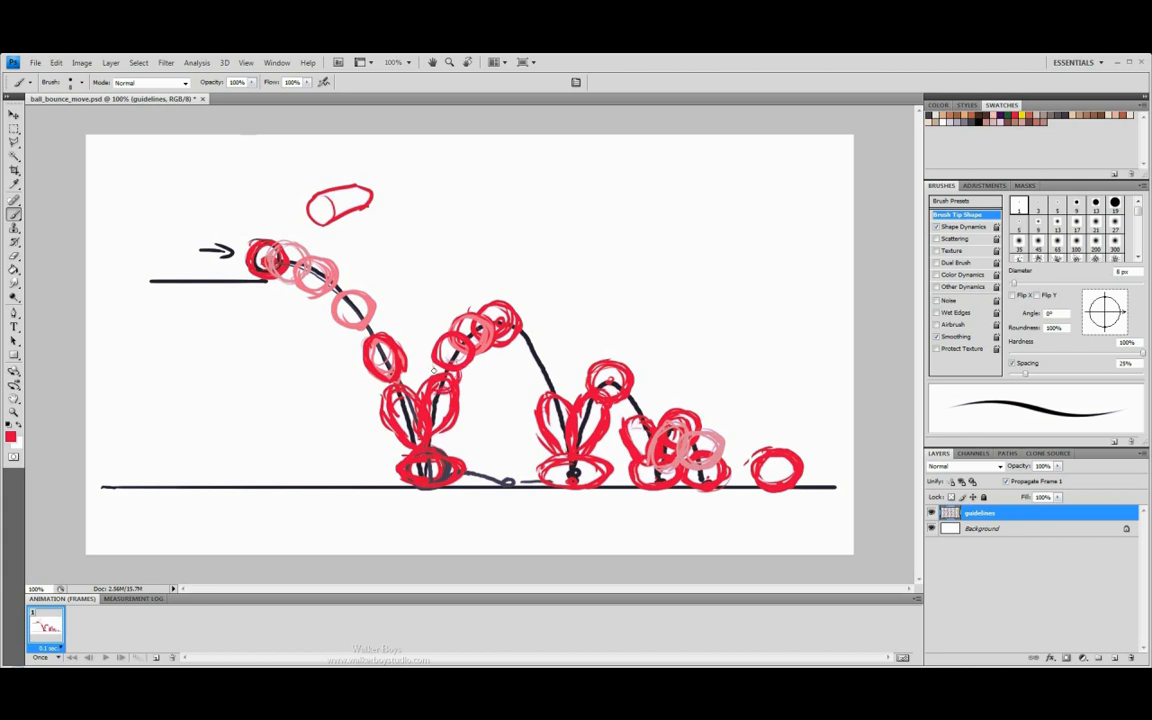
pyautogui.keyDown('alt'); pyautogui.click(264, 278); pyautogui.keyUp('alt')
pyautogui.moveTo(456, 384)
pyautogui.mouseDown()
pyautogui.moveTo(432, 370)
pyautogui.moveTo(430, 388)
pyautogui.moveTo(460, 363)
pyautogui.mouseUp()
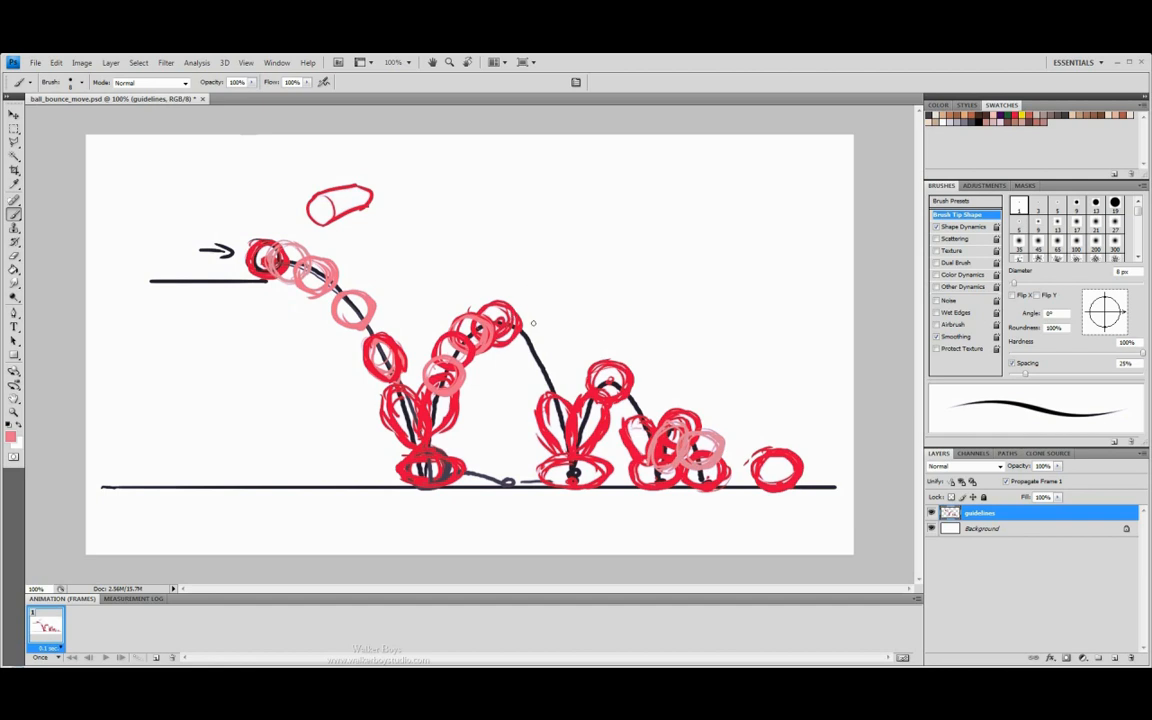
# Draw three in-between balls down the falling side of the second arc, alternating light red, sampled red and light red.
pyautogui.moveTo(524, 312)
pyautogui.mouseDown()
pyautogui.moveTo(545, 342)
pyautogui.moveTo(538, 350)
pyautogui.moveTo(546, 338)
pyautogui.moveTo(530, 324)
pyautogui.mouseUp()
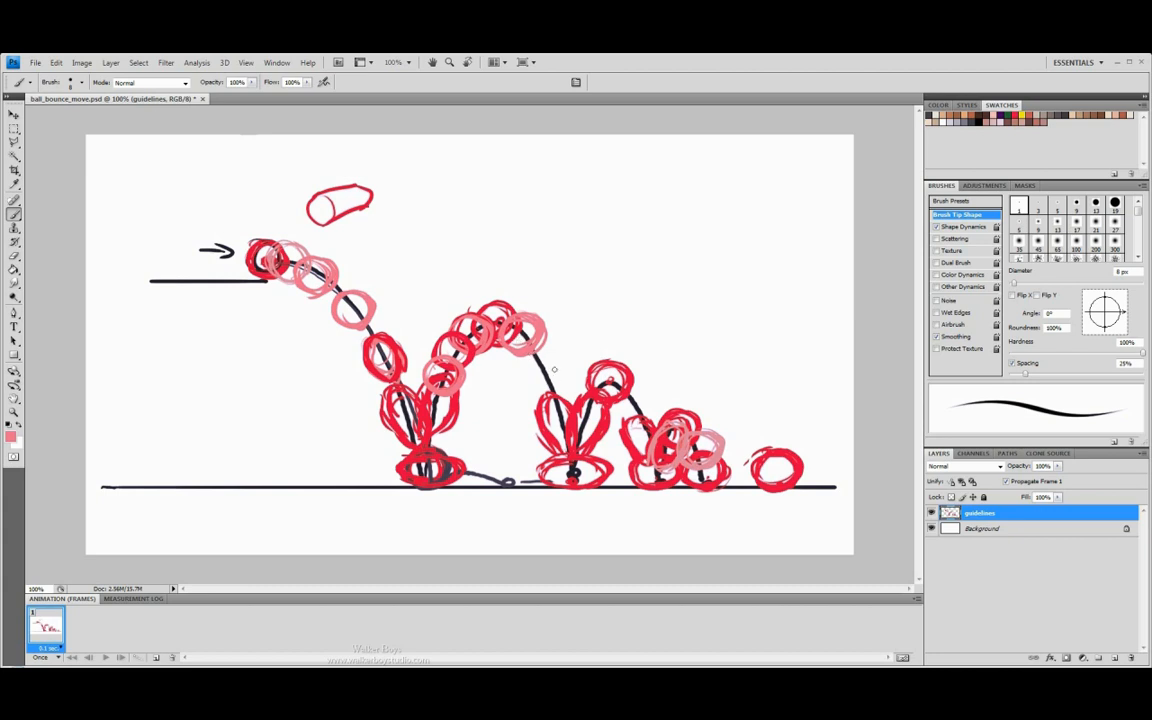
pyautogui.keyDown('alt'); pyautogui.click(563, 401); pyautogui.keyUp('alt')
pyautogui.moveTo(530, 335)
pyautogui.mouseDown()
pyautogui.moveTo(551, 366)
pyautogui.moveTo(517, 367)
pyautogui.moveTo(526, 362)
pyautogui.mouseUp()
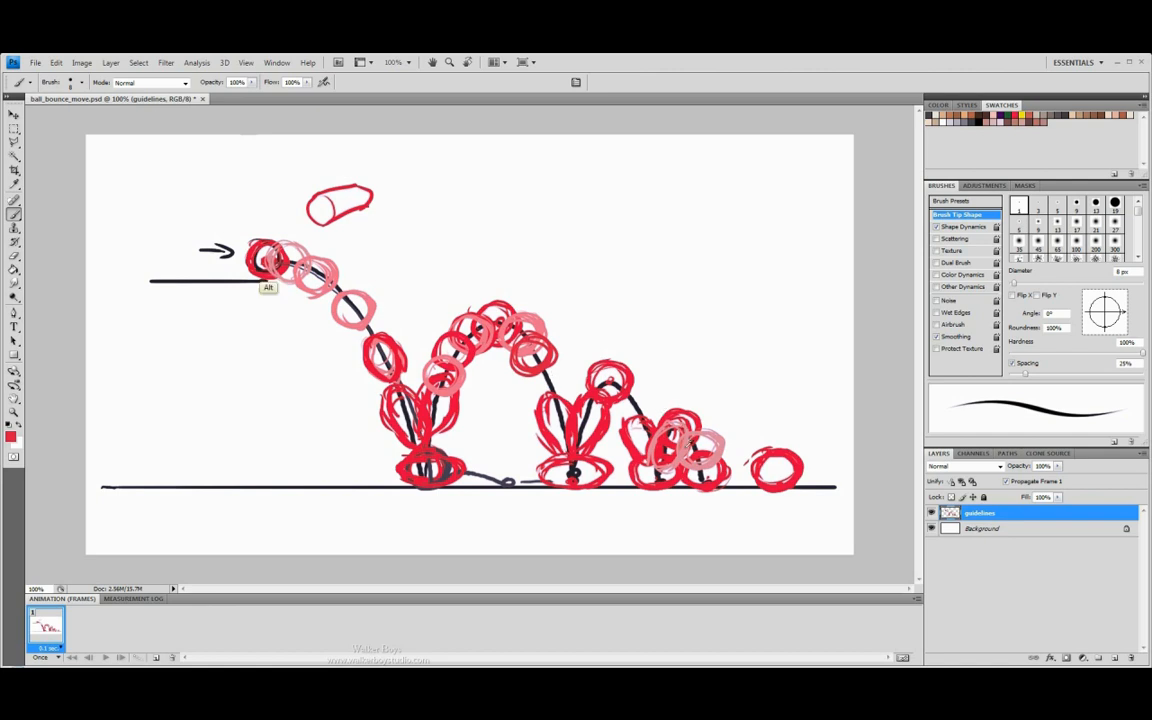
pyautogui.keyDown('alt'); pyautogui.click(691, 449); pyautogui.keyUp('alt')
pyautogui.moveTo(556, 364)
pyautogui.mouseDown()
pyautogui.moveTo(531, 386)
pyautogui.moveTo(563, 366)
pyautogui.mouseUp()
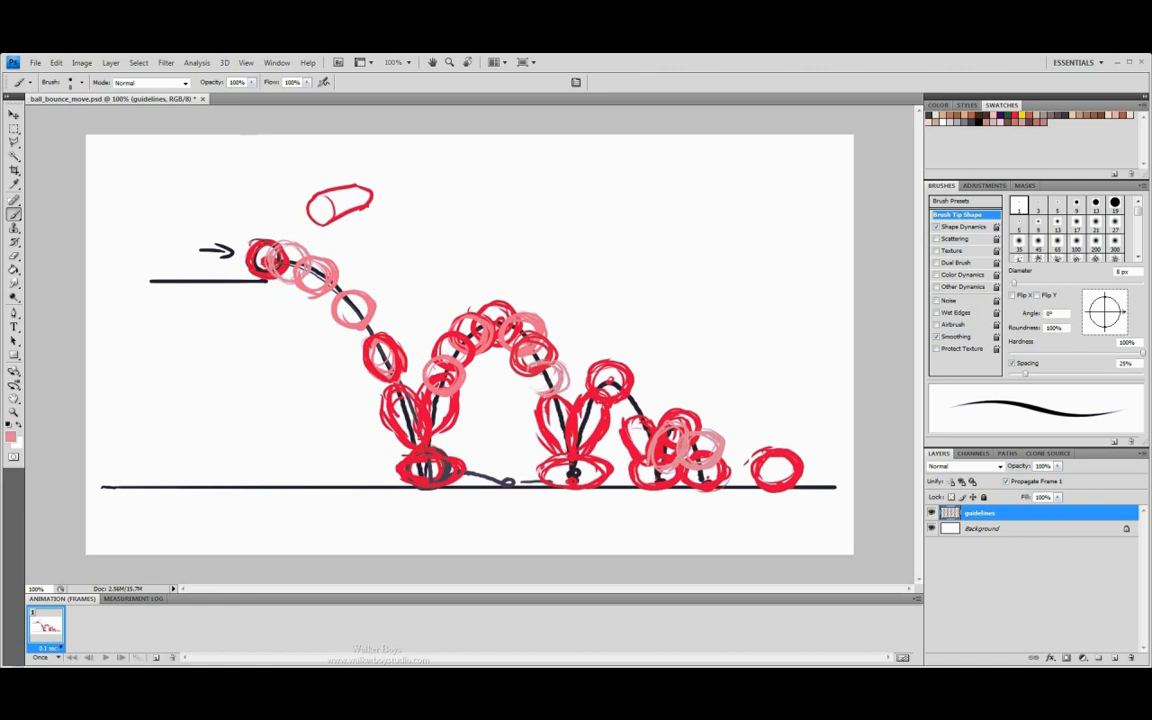
pyautogui.moveTo(541, 365)
pyautogui.mouseDown()
pyautogui.moveTo(532, 391)
pyautogui.moveTo(562, 383)
pyautogui.mouseUp()
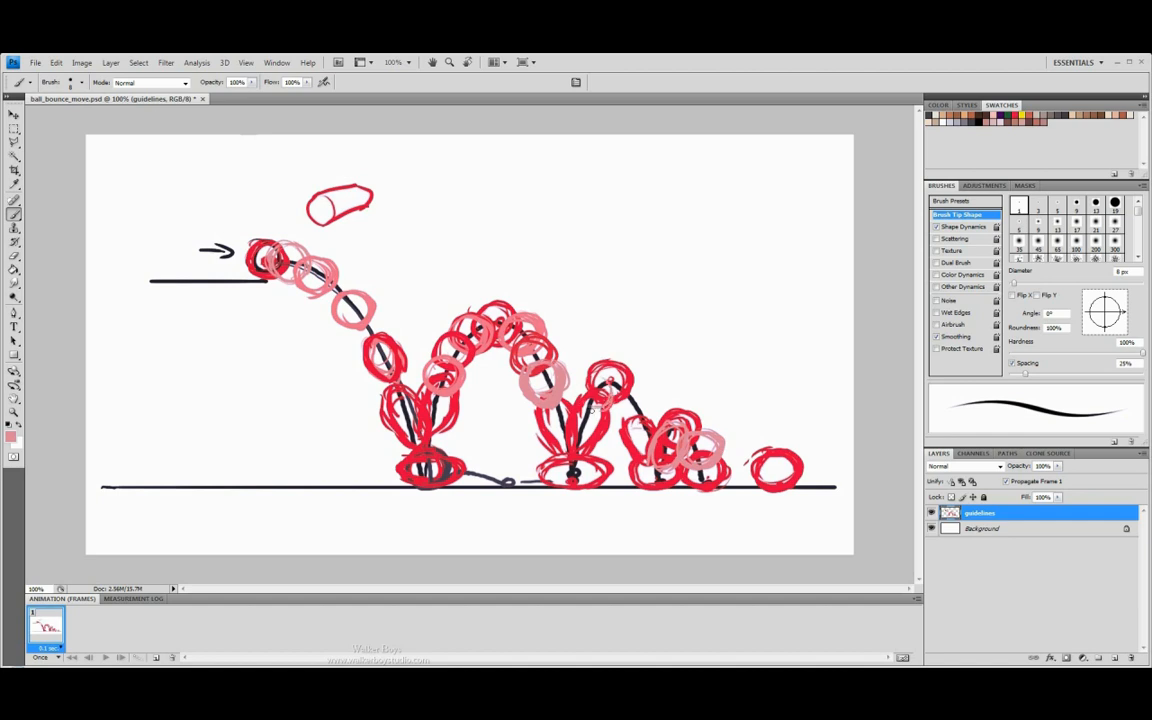
# Draw light red in-between balls on either side of the third arc's peak.
pyautogui.moveTo(608, 391)
pyautogui.mouseDown()
pyautogui.moveTo(592, 407)
pyautogui.moveTo(587, 377)
pyautogui.moveTo(606, 379)
pyautogui.mouseUp()
pyautogui.moveTo(642, 377); pyautogui.dragTo(651, 392)
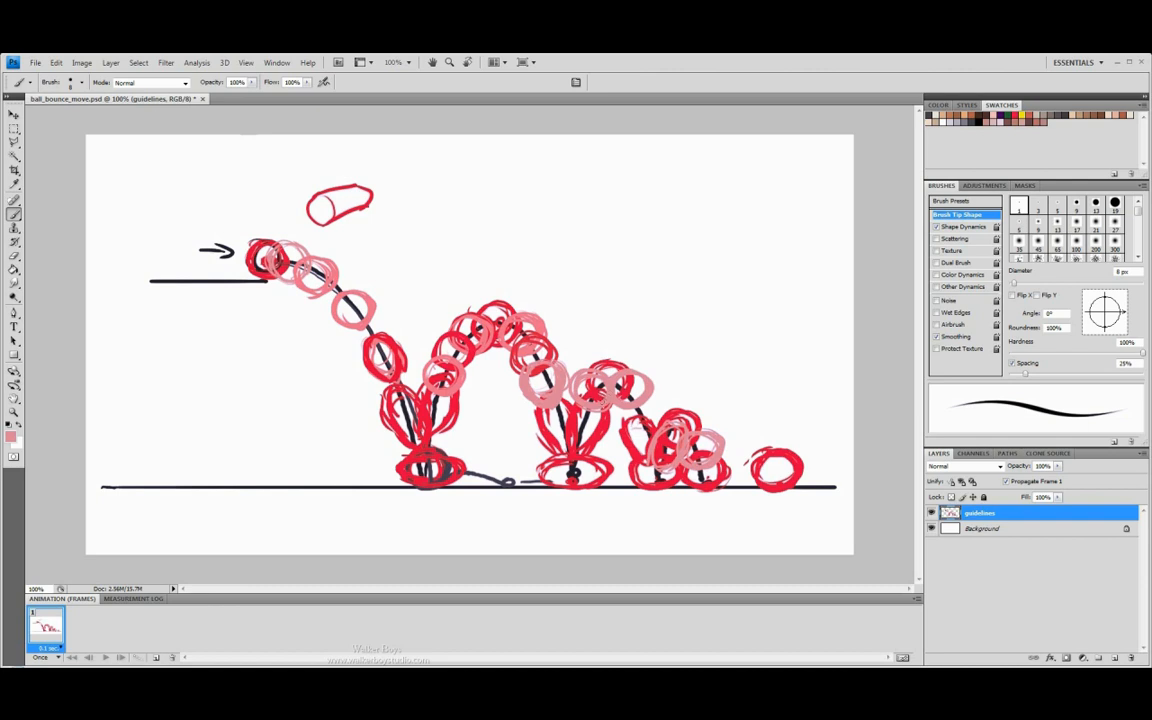
pyautogui.press('x')
pyautogui.moveTo(566, 412)
pyautogui.mouseDown()
pyautogui.moveTo(596, 421)
pyautogui.moveTo(566, 414)
pyautogui.moveTo(567, 401)
pyautogui.mouseUp()
# Set the foreground colour to dark red #713334 and draw in-between balls down both sides of the third arc, around the last small arc and past the final contact.
pyautogui.click(10, 436)
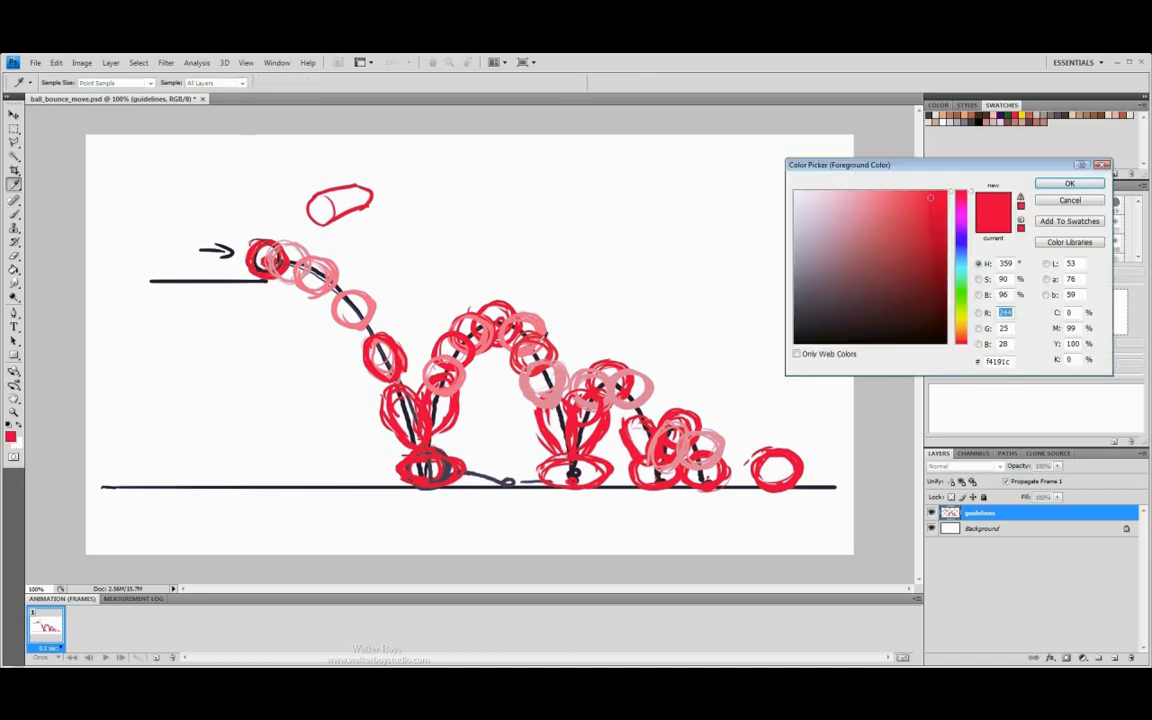
pyautogui.click(869, 236)
pyautogui.moveTo(887, 262); pyautogui.dragTo(878, 276)
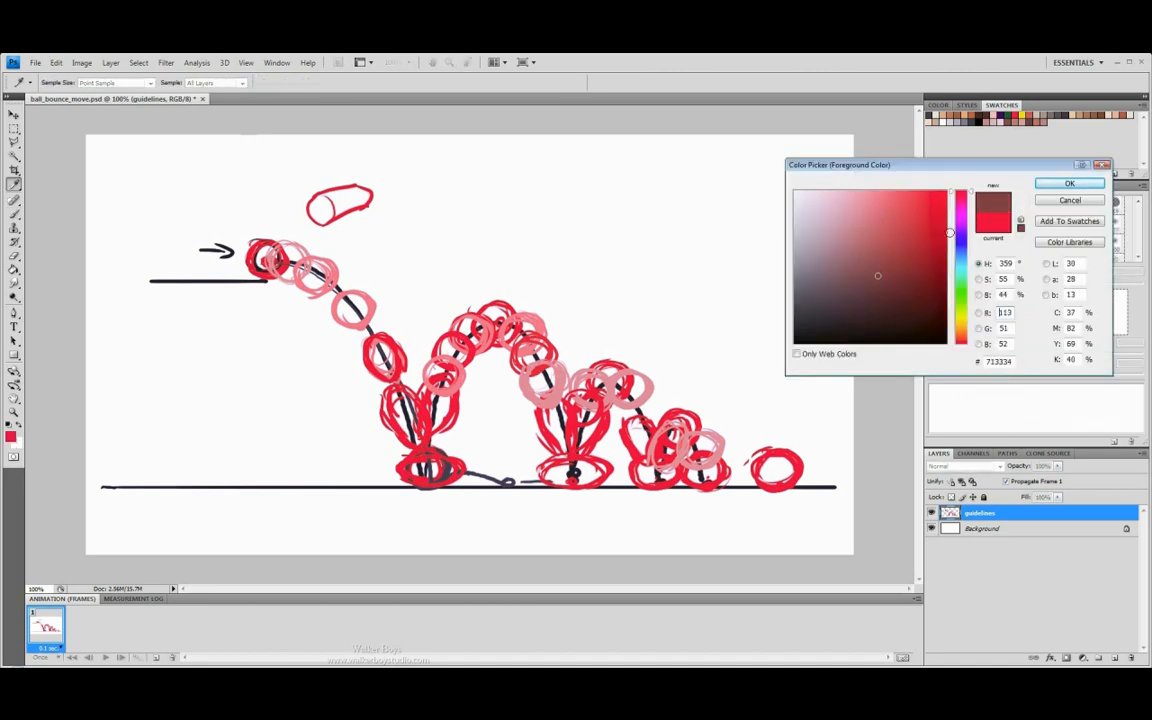
pyautogui.click(1067, 184)
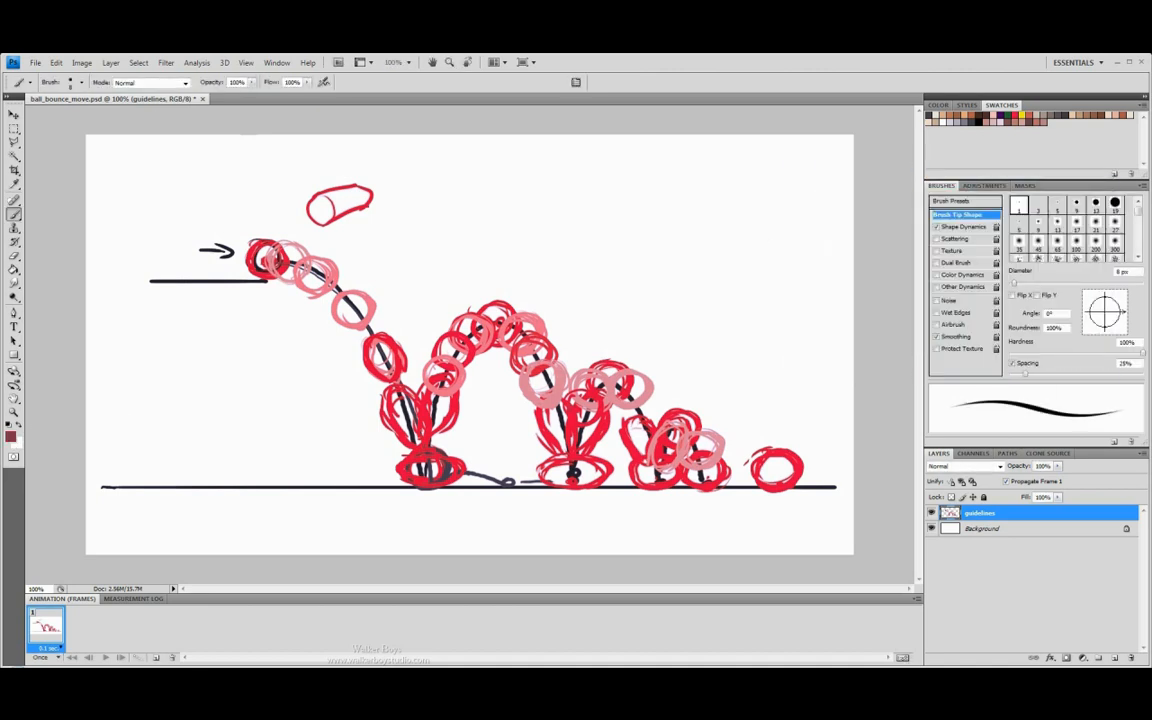
pyautogui.moveTo(578, 396)
pyautogui.mouseDown()
pyautogui.moveTo(584, 422)
pyautogui.moveTo(567, 405)
pyautogui.moveTo(580, 392)
pyautogui.moveTo(597, 420)
pyautogui.mouseUp()
pyautogui.moveTo(643, 392)
pyautogui.mouseDown()
pyautogui.moveTo(648, 423)
pyautogui.moveTo(636, 428)
pyautogui.moveTo(624, 399)
pyautogui.moveTo(621, 416)
pyautogui.moveTo(655, 410)
pyautogui.mouseUp()
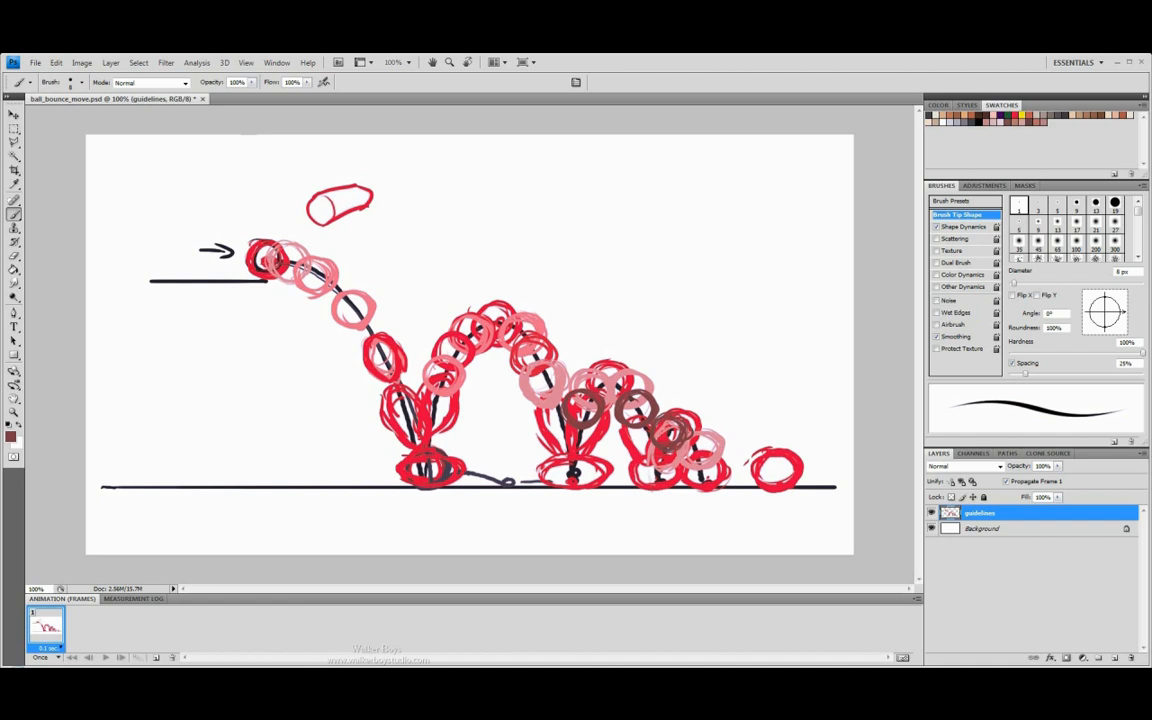
pyautogui.moveTo(706, 420)
pyautogui.mouseDown()
pyautogui.moveTo(714, 448)
pyautogui.moveTo(699, 420)
pyautogui.moveTo(700, 443)
pyautogui.moveTo(709, 424)
pyautogui.mouseUp()
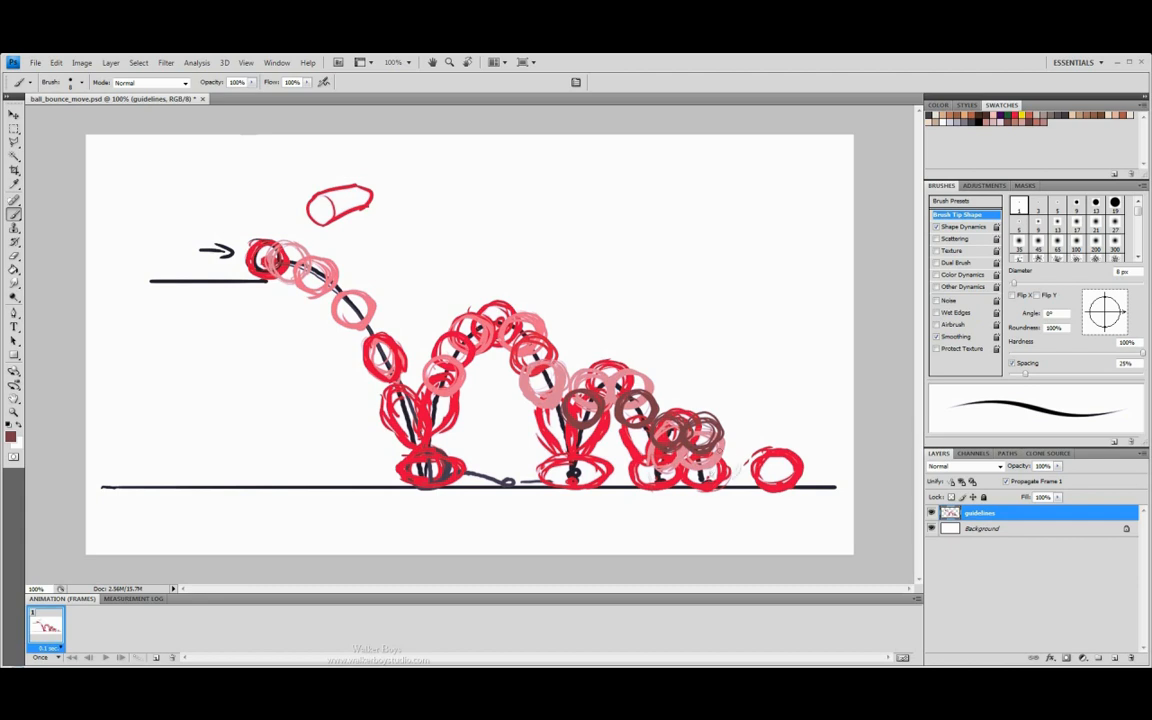
pyautogui.moveTo(733, 460)
pyautogui.mouseDown()
pyautogui.moveTo(723, 483)
pyautogui.moveTo(732, 476)
pyautogui.moveTo(704, 468)
pyautogui.moveTo(731, 466)
pyautogui.mouseUp()
# In sampled light red, draw a ball on the ground between the final contact and the resting ball.
pyautogui.keyDown('alt'); pyautogui.click(259, 268); pyautogui.keyUp('alt')
pyautogui.keyDown('alt'); pyautogui.click(686, 460); pyautogui.keyUp('alt')
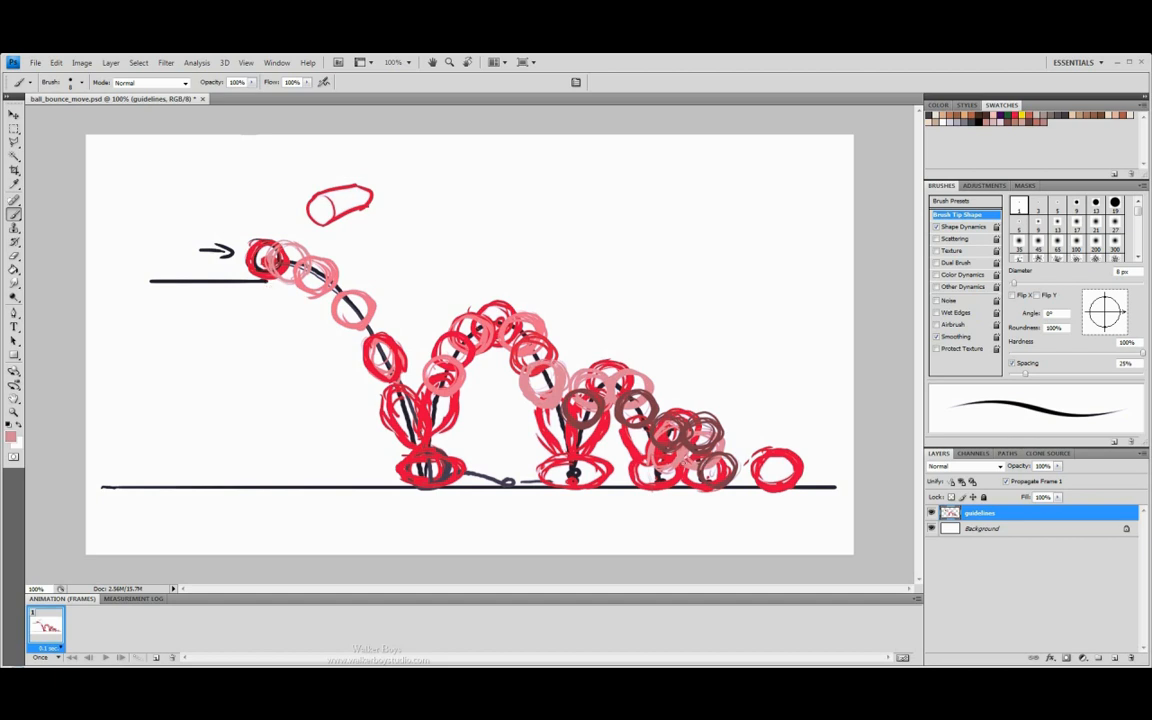
pyautogui.moveTo(741, 477)
pyautogui.mouseDown()
pyautogui.moveTo(754, 481)
pyautogui.moveTo(762, 460)
pyautogui.moveTo(747, 484)
pyautogui.moveTo(738, 476)
pyautogui.mouseUp()
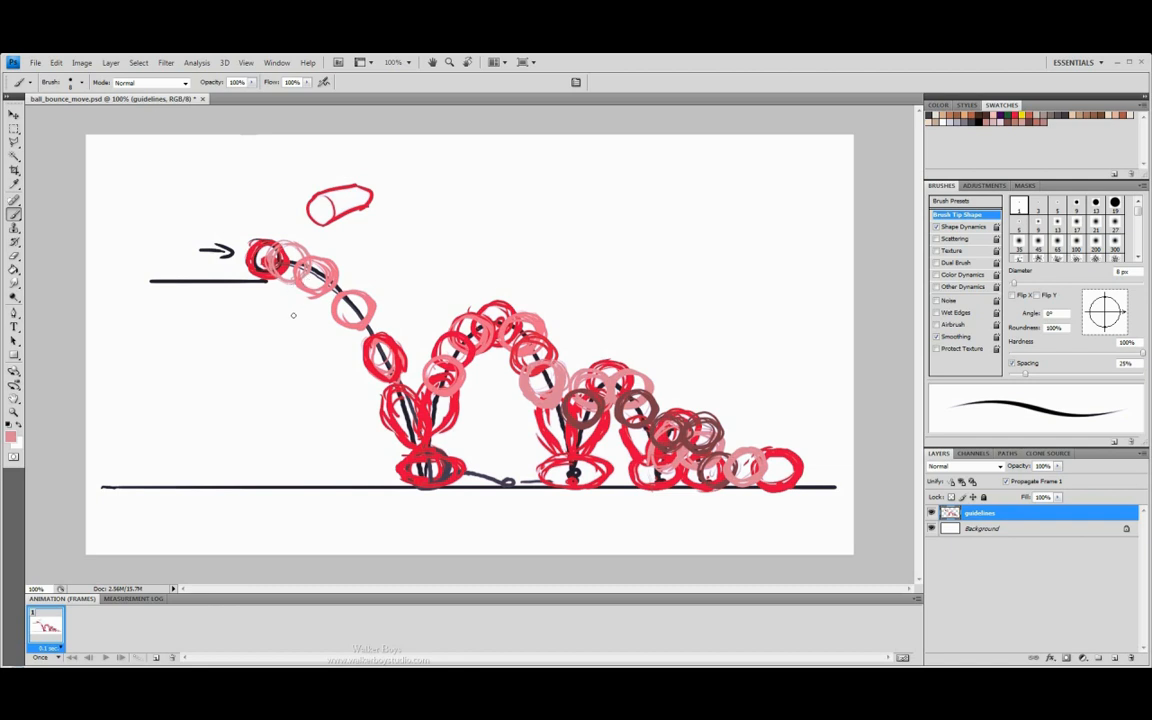
# Add a new layer above guidelines and draw a black ball over the starting ball, sampling the colour from the arrow.
pyautogui.click(1115, 658)
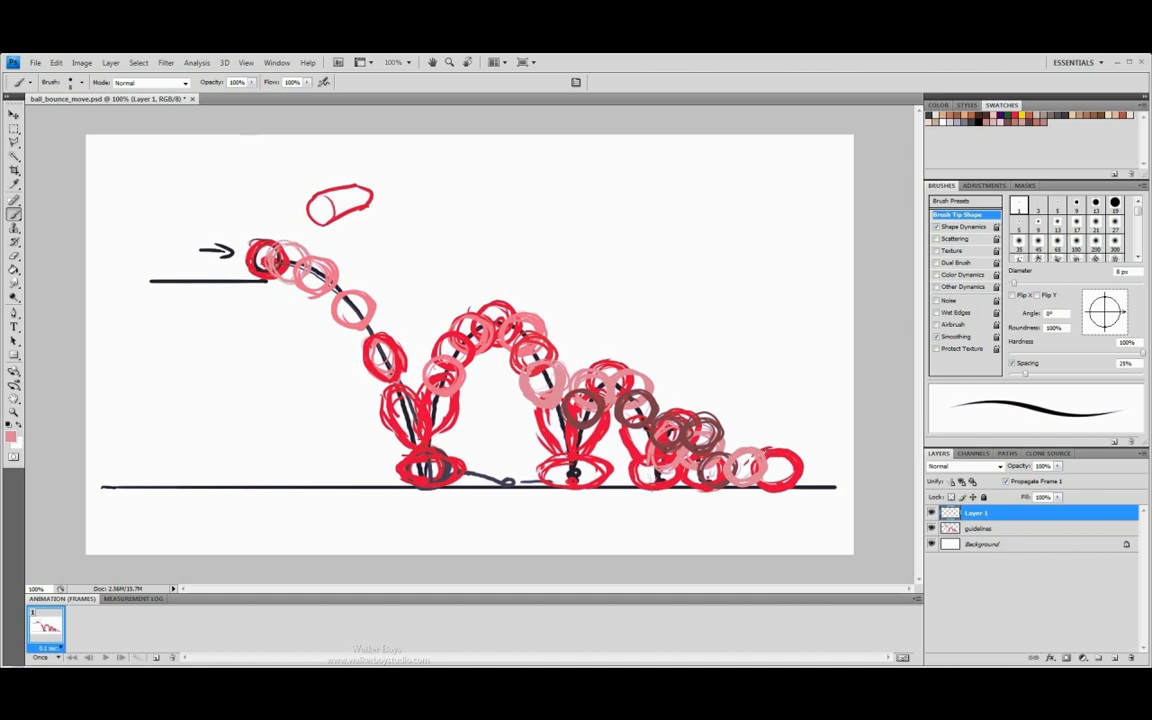
pyautogui.doubleClick(976, 513)
pyautogui.press('alt')
pyautogui.keyDown('alt'); pyautogui.click(201, 253); pyautogui.keyUp('alt')
pyautogui.moveTo(275, 243)
pyautogui.mouseDown()
pyautogui.moveTo(287, 255)
pyautogui.moveTo(270, 276)
pyautogui.moveTo(249, 264)
pyautogui.mouseUp()
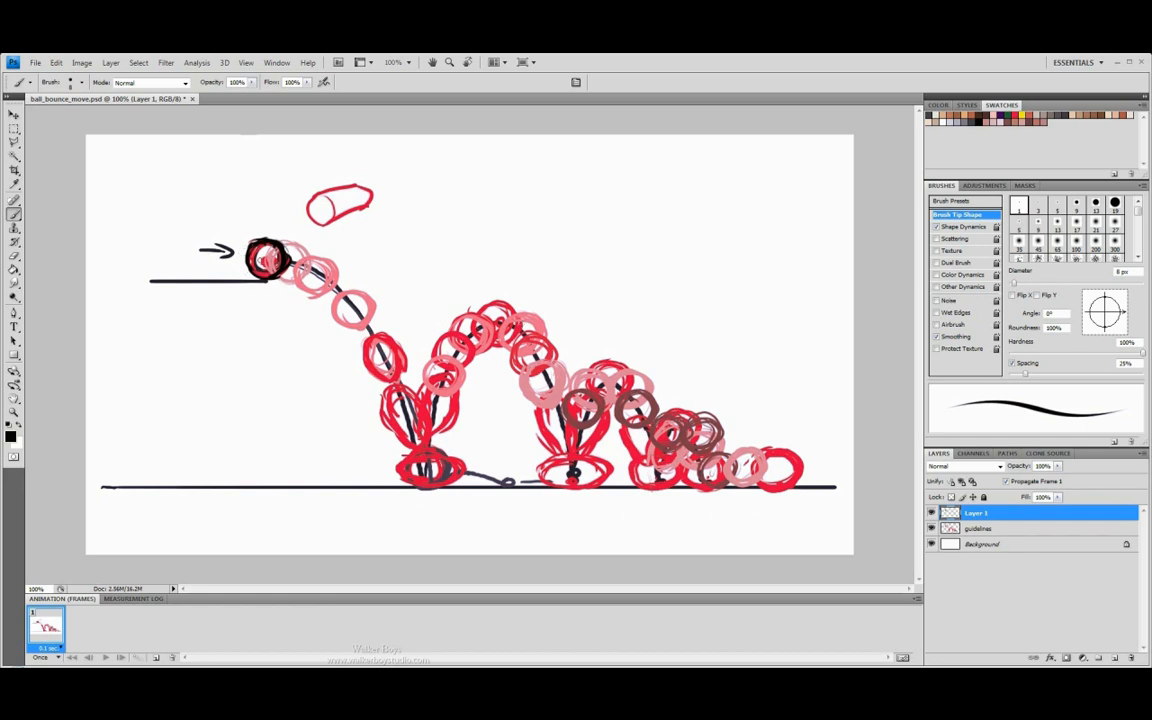
# Undo a first wild black path and trace a new three-arc bounce from the starting ball over the guides.
pyautogui.moveTo(290, 268)
pyautogui.mouseDown()
pyautogui.moveTo(350, 380)
pyautogui.moveTo(385, 405)
pyautogui.moveTo(535, 345)
pyautogui.moveTo(570, 470)
pyautogui.moveTo(612, 396)
pyautogui.moveTo(650, 410)
pyautogui.moveTo(682, 490)
pyautogui.moveTo(848, 212)
pyautogui.moveTo(585, 142)
pyautogui.moveTo(335, 275)
pyautogui.moveTo(211, 440)
pyautogui.moveTo(88, 416)
pyautogui.moveTo(115, 414)
pyautogui.mouseUp()
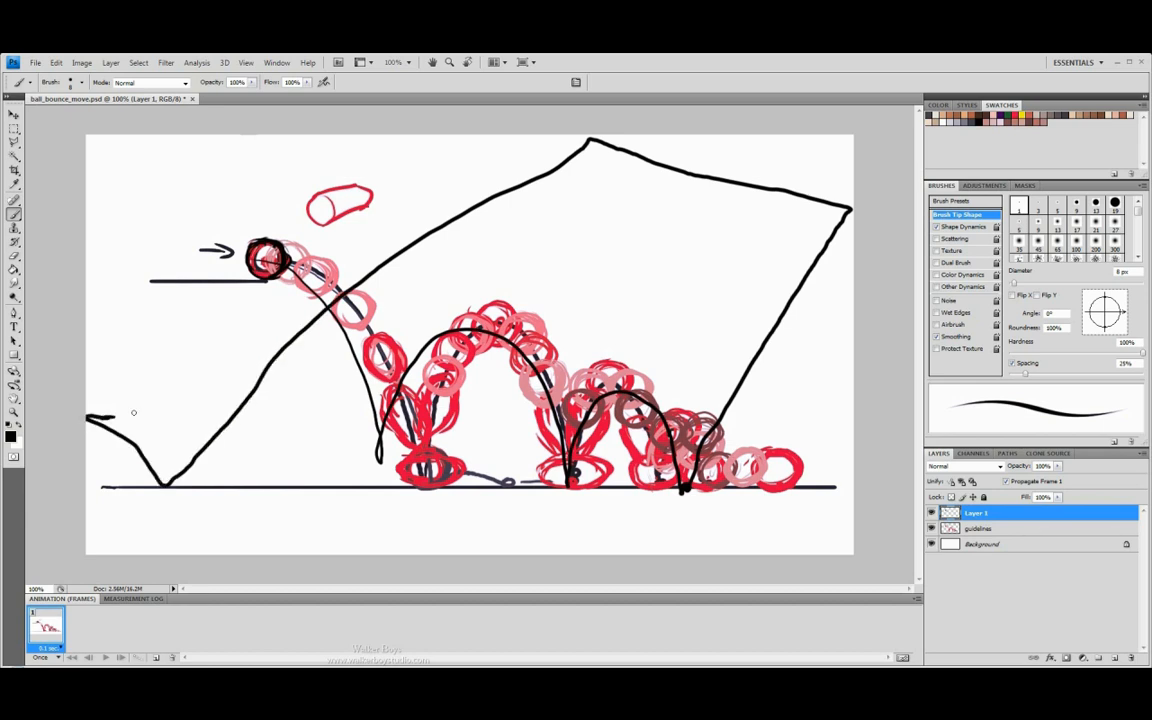
pyautogui.hotkey('ctrl', 'z')
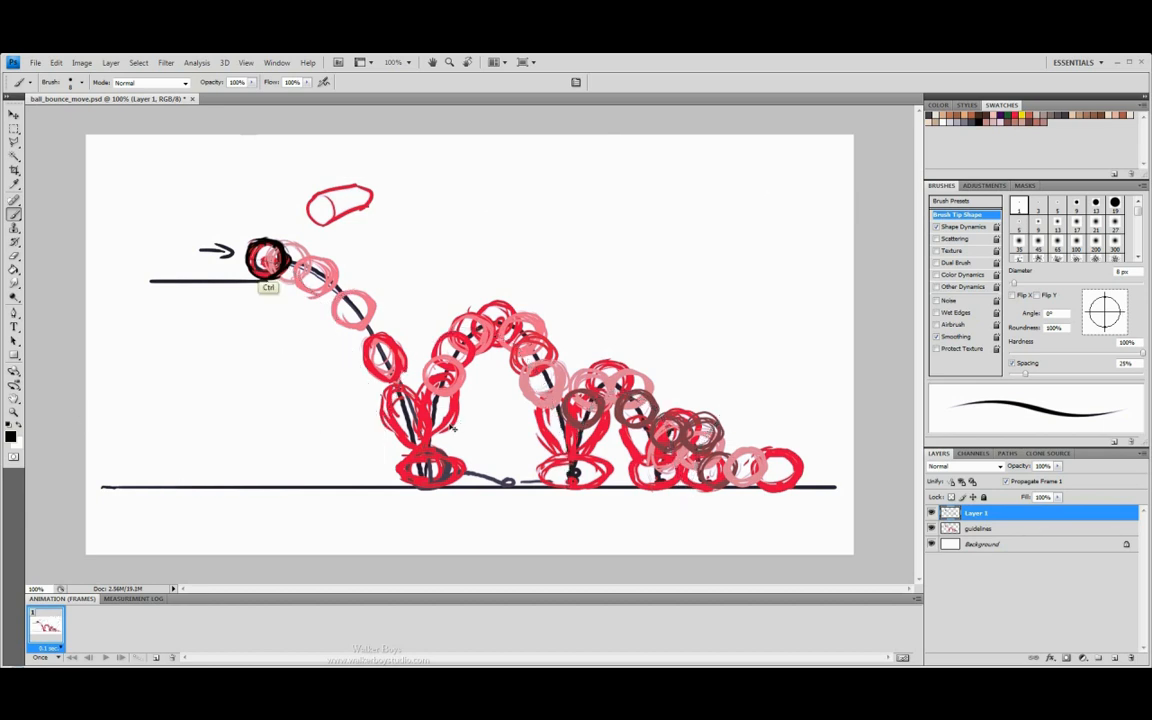
pyautogui.moveTo(280, 257)
pyautogui.mouseDown()
pyautogui.moveTo(392, 369)
pyautogui.moveTo(400, 445)
pyautogui.moveTo(474, 333)
pyautogui.moveTo(561, 445)
pyautogui.moveTo(586, 415)
pyautogui.moveTo(650, 447)
pyautogui.moveTo(668, 489)
pyautogui.mouseUp()
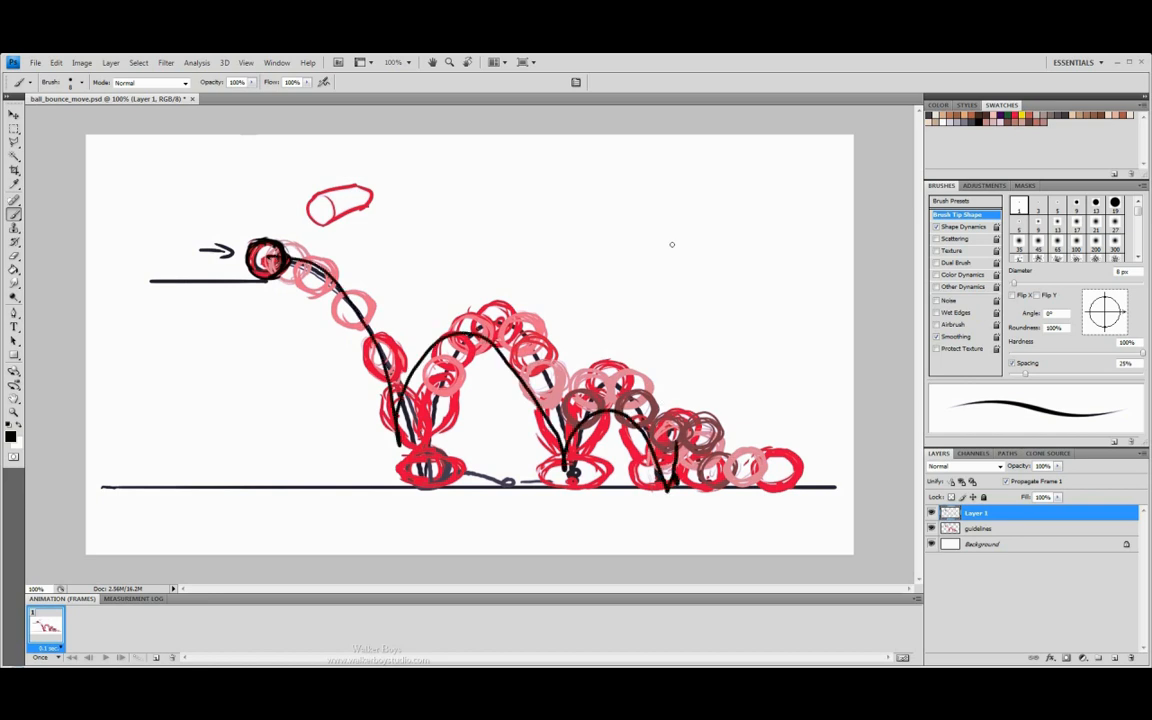
# Sketch a rough black cone with long vertical lines running down to the final bounces.
pyautogui.moveTo(674, 160)
pyautogui.mouseDown()
pyautogui.moveTo(635, 183)
pyautogui.moveTo(730, 182)
pyautogui.moveTo(679, 156)
pyautogui.moveTo(668, 489)
pyautogui.mouseUp()
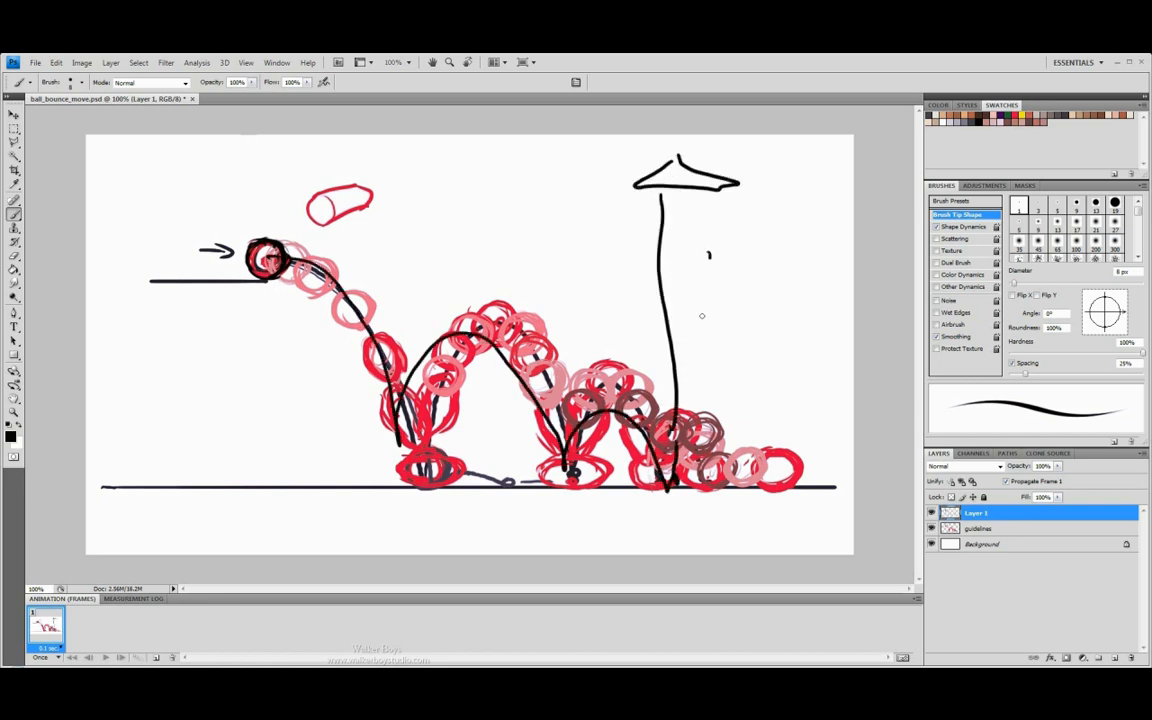
pyautogui.moveTo(709, 256)
pyautogui.mouseDown()
pyautogui.moveTo(688, 430)
pyautogui.moveTo(677, 234)
pyautogui.mouseUp()
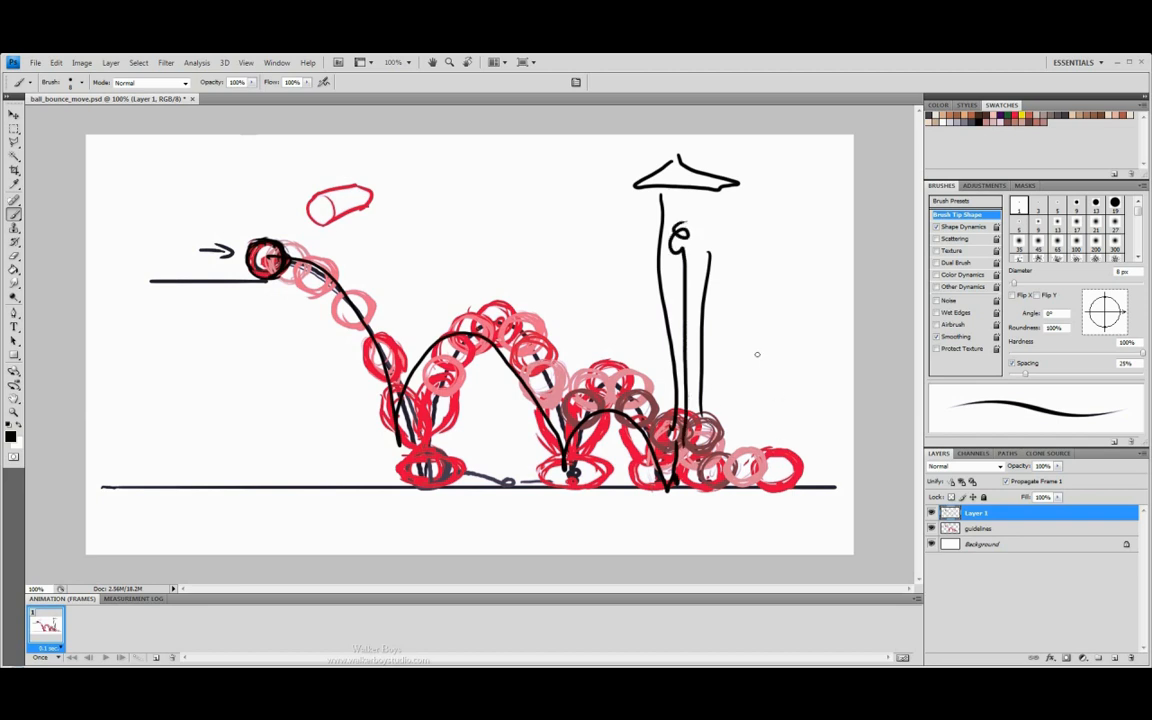
# Undo the cone, the vertical lines and the traced three-arc bounce path, keeping the black starting ball.
pyautogui.hotkey('ctrl', 'alt', 'z')
pyautogui.hotkey('ctrl', 'alt', 'z')
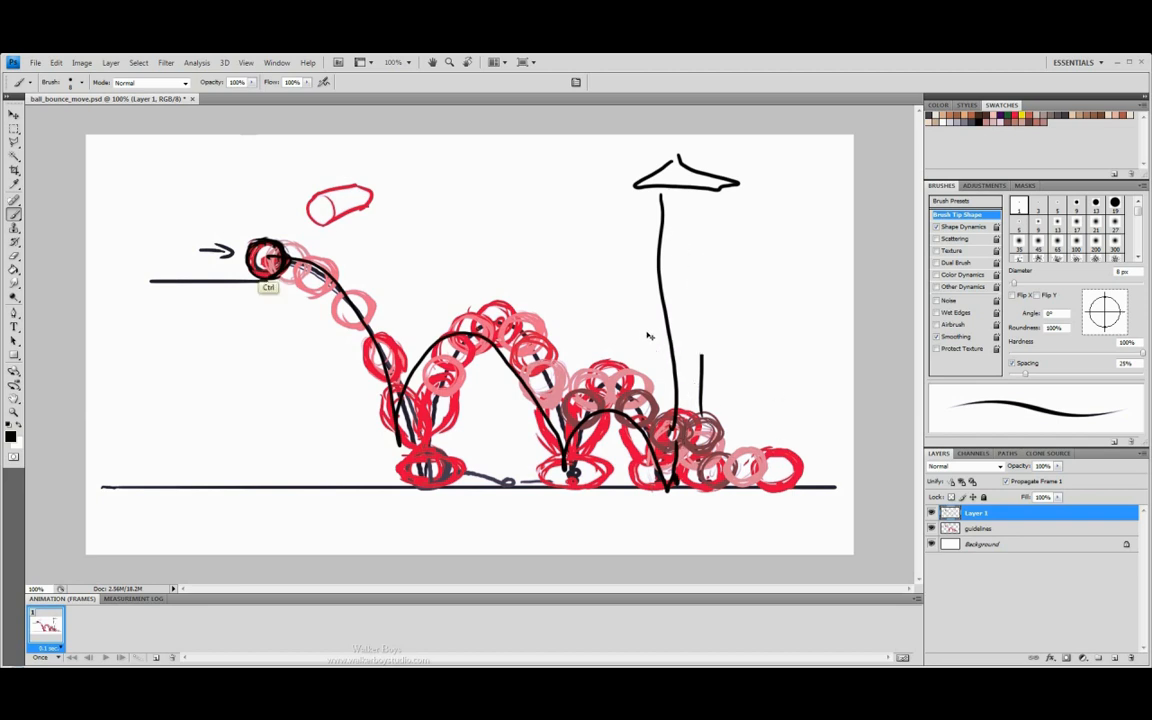
pyautogui.hotkey('ctrl', 'alt', 'z')
pyautogui.hotkey('ctrl', 'alt', 'z')
pyautogui.hotkey('ctrl', 'alt', 'z')
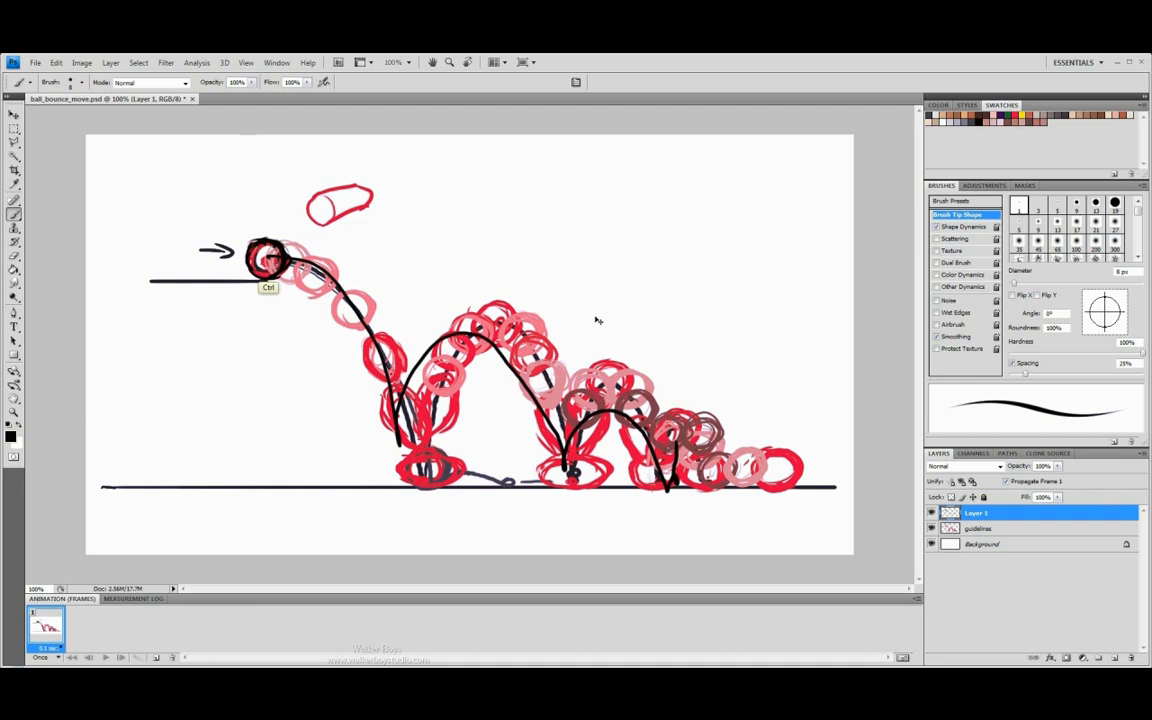
pyautogui.hotkey('ctrl', 'alt', 'z')
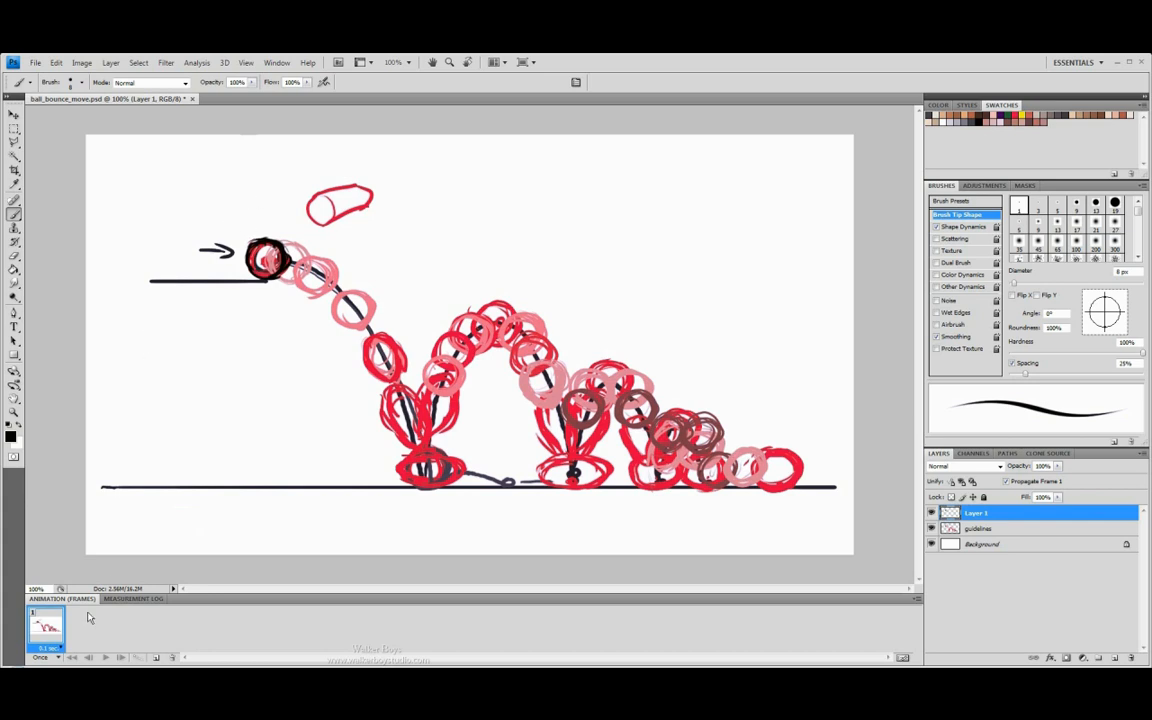
# Add a second frame and, on a new layer with the first ball's layer hidden, draw a black ball over the second guide ball.
pyautogui.click(157, 658)
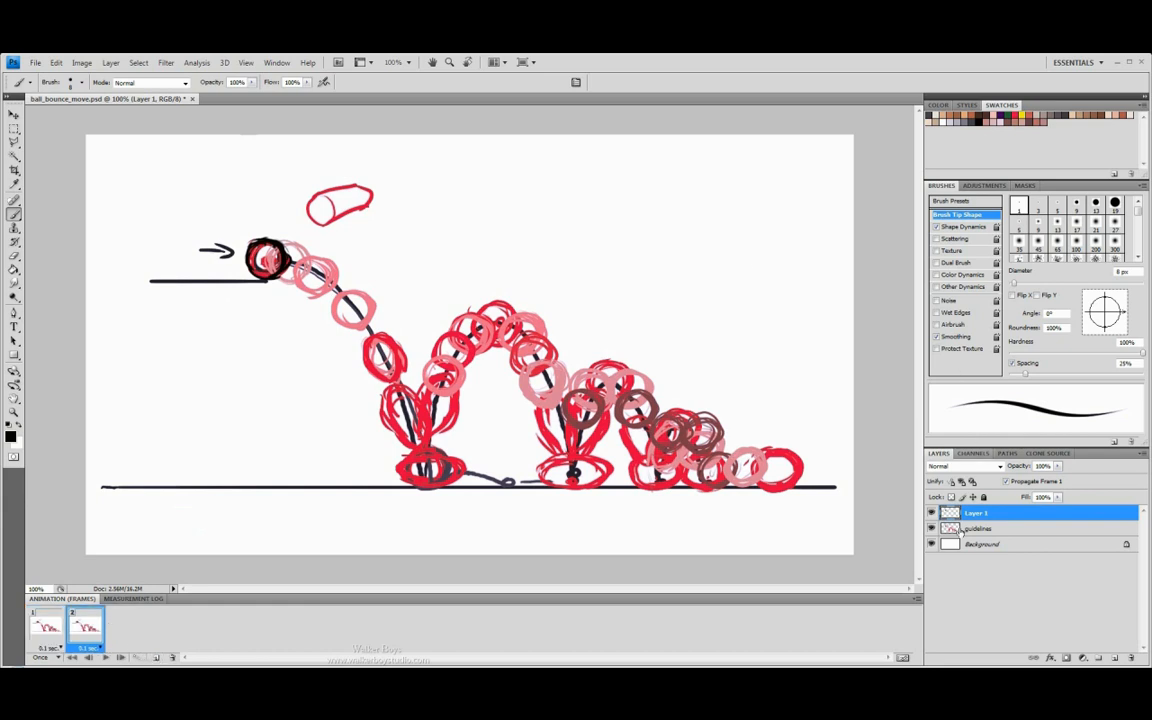
pyautogui.click(1115, 657)
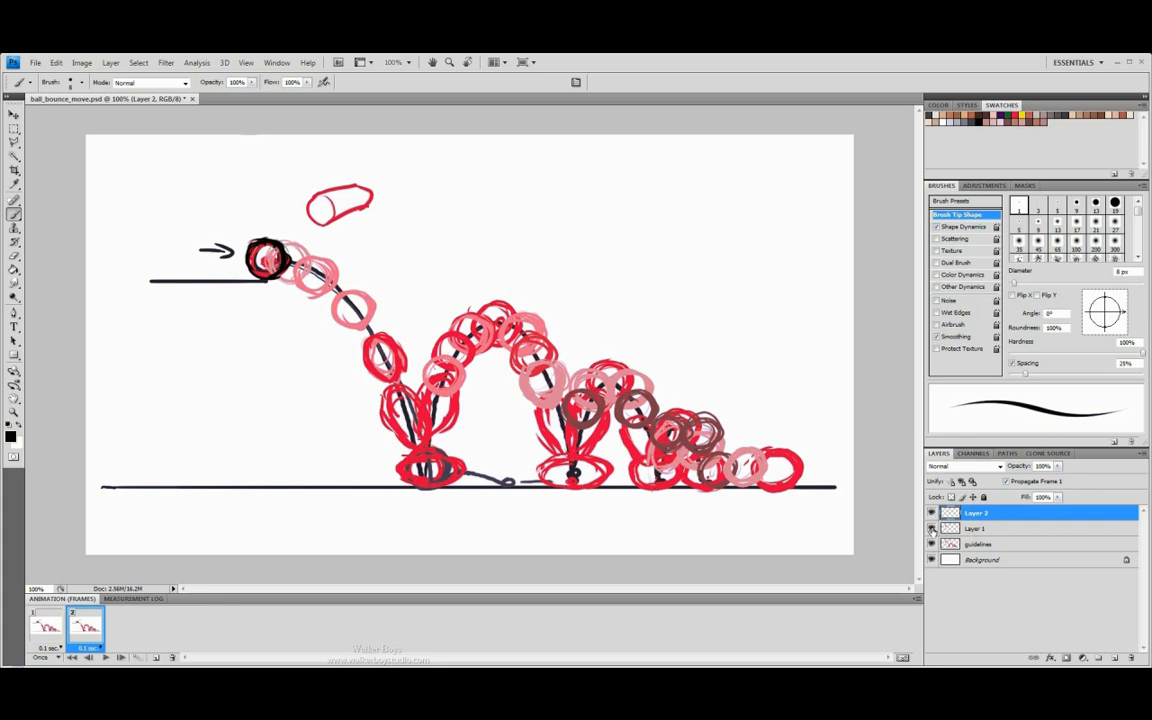
pyautogui.click(931, 529)
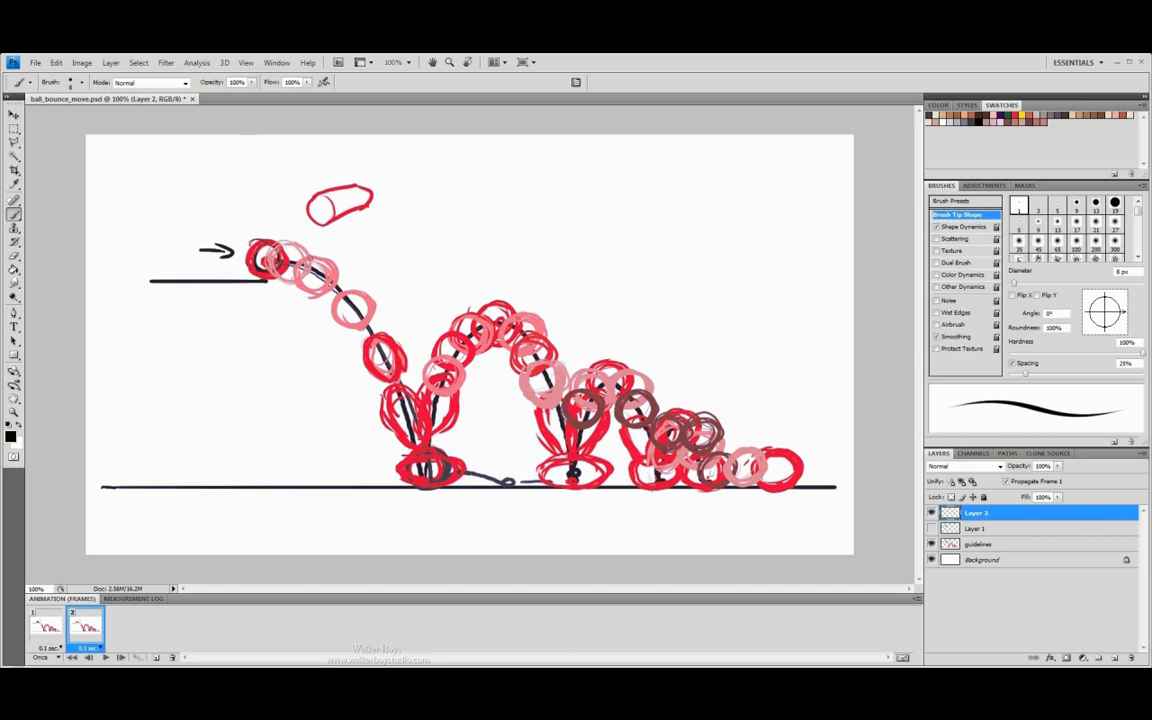
pyautogui.moveTo(300, 245)
pyautogui.mouseDown()
pyautogui.moveTo(270, 258)
pyautogui.moveTo(305, 270)
pyautogui.moveTo(285, 244)
pyautogui.moveTo(295, 278)
pyautogui.mouseUp()
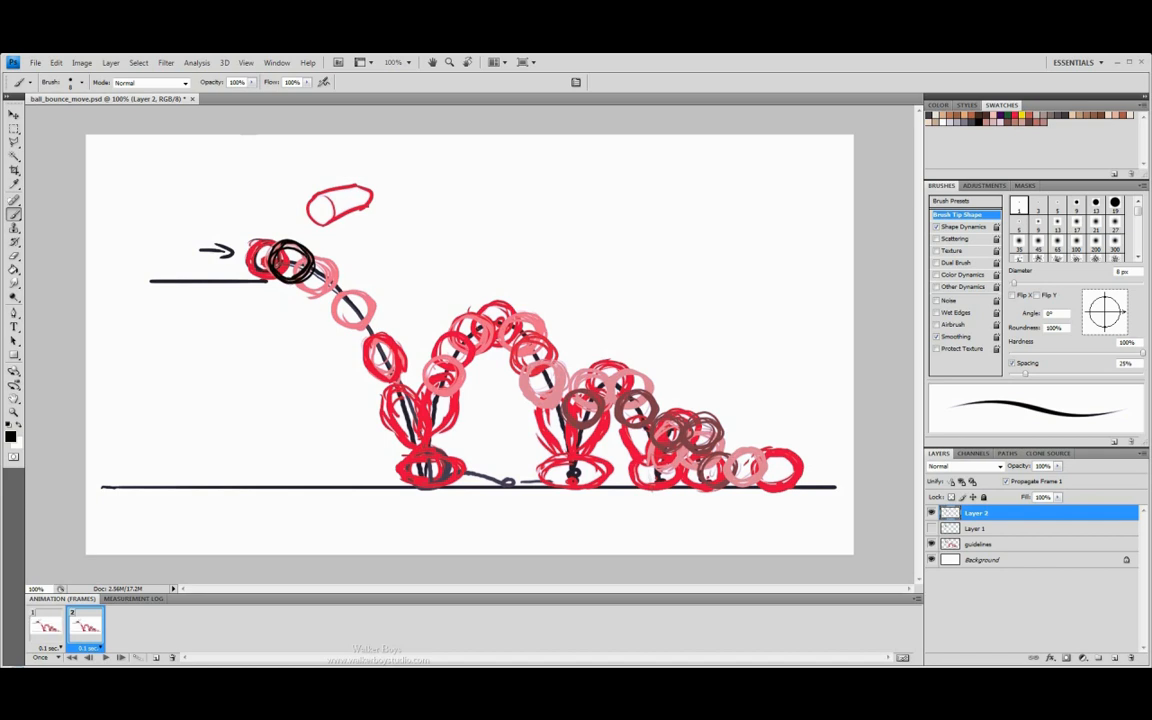
# Add a third frame and, on a new layer with the second ball's layer hidden, draw a black ball over the third guide ball.
pyautogui.click(157, 657)
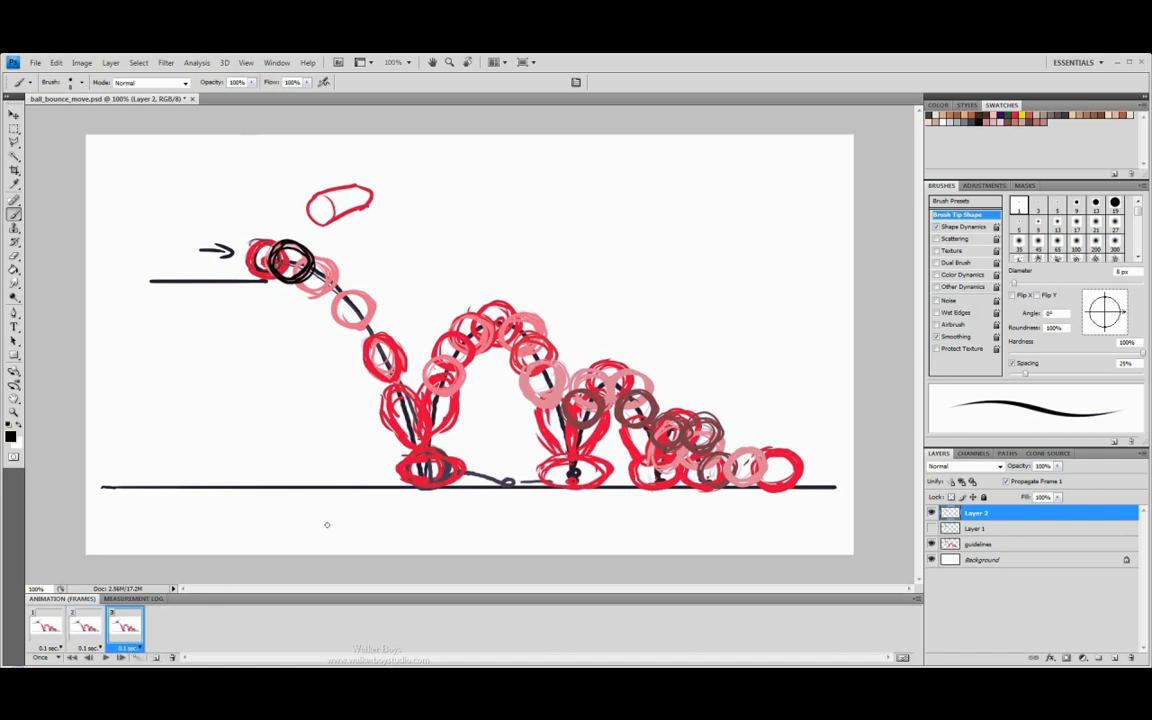
pyautogui.hotkey('ctrl', 'shift', 'n')
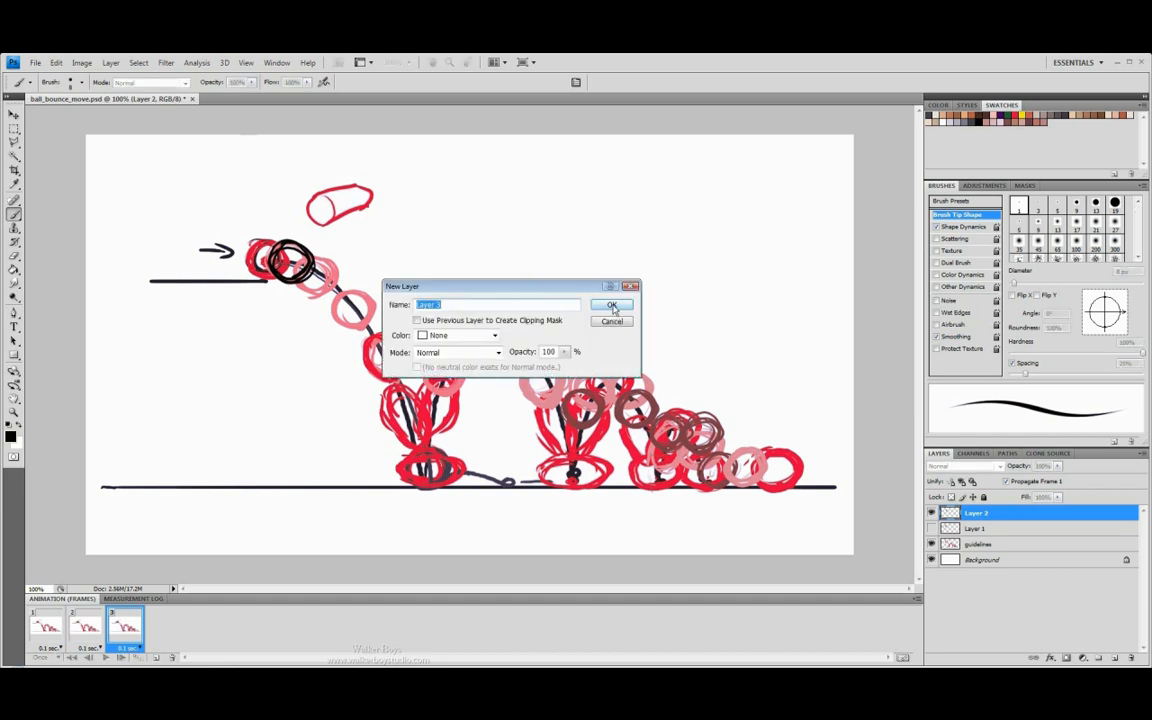
pyautogui.click(611, 305)
pyautogui.click(932, 528)
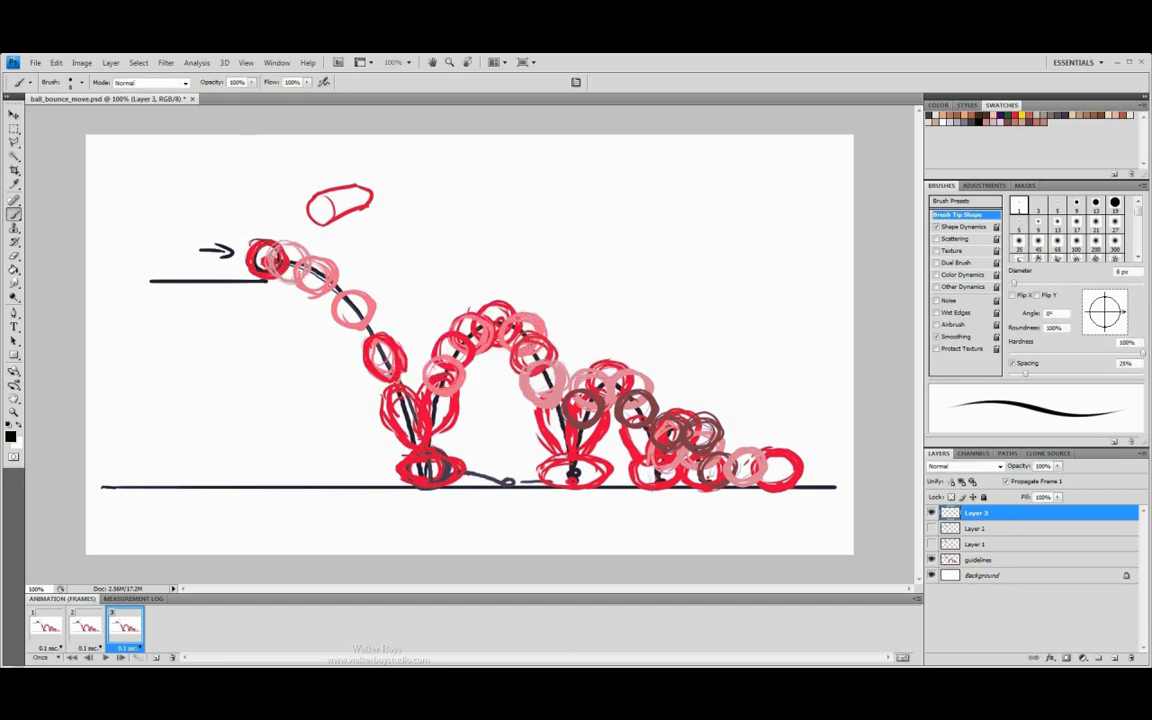
pyautogui.moveTo(306, 265)
pyautogui.mouseDown()
pyautogui.moveTo(326, 291)
pyautogui.moveTo(306, 260)
pyautogui.moveTo(318, 258)
pyautogui.moveTo(300, 262)
pyautogui.mouseUp()
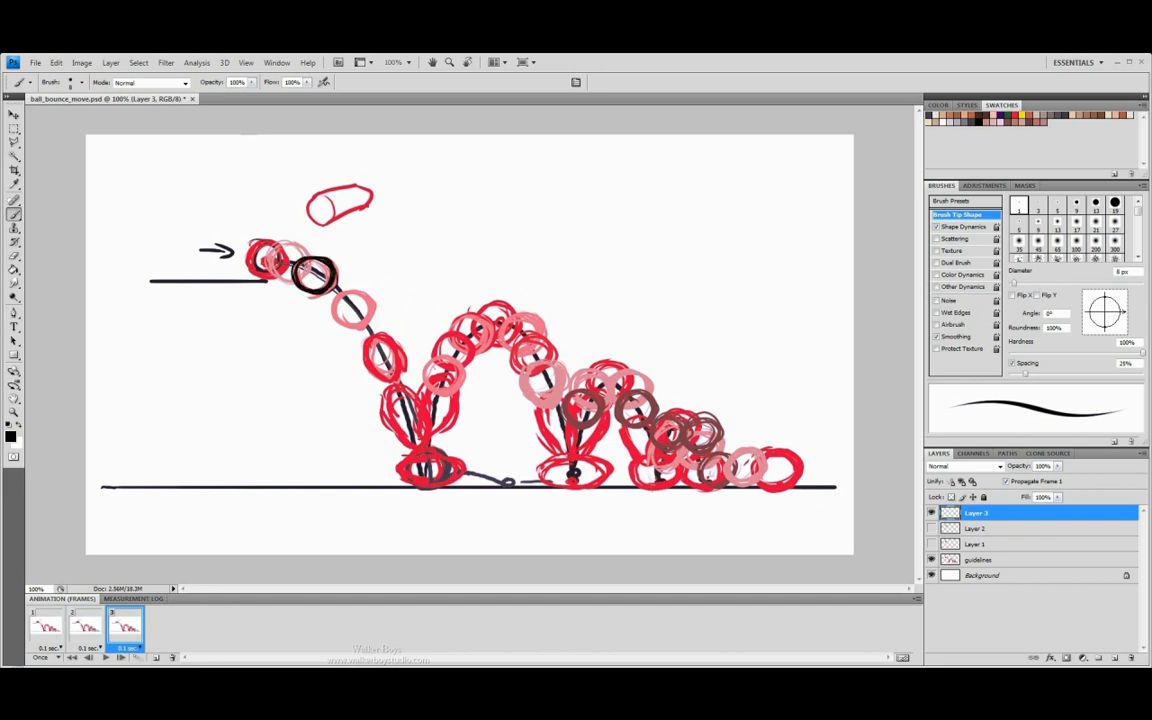
# Add a fourth frame and, on a new layer with the third ball's layer hidden, draw a black ball over the fourth guide ball.
pyautogui.click(157, 659)
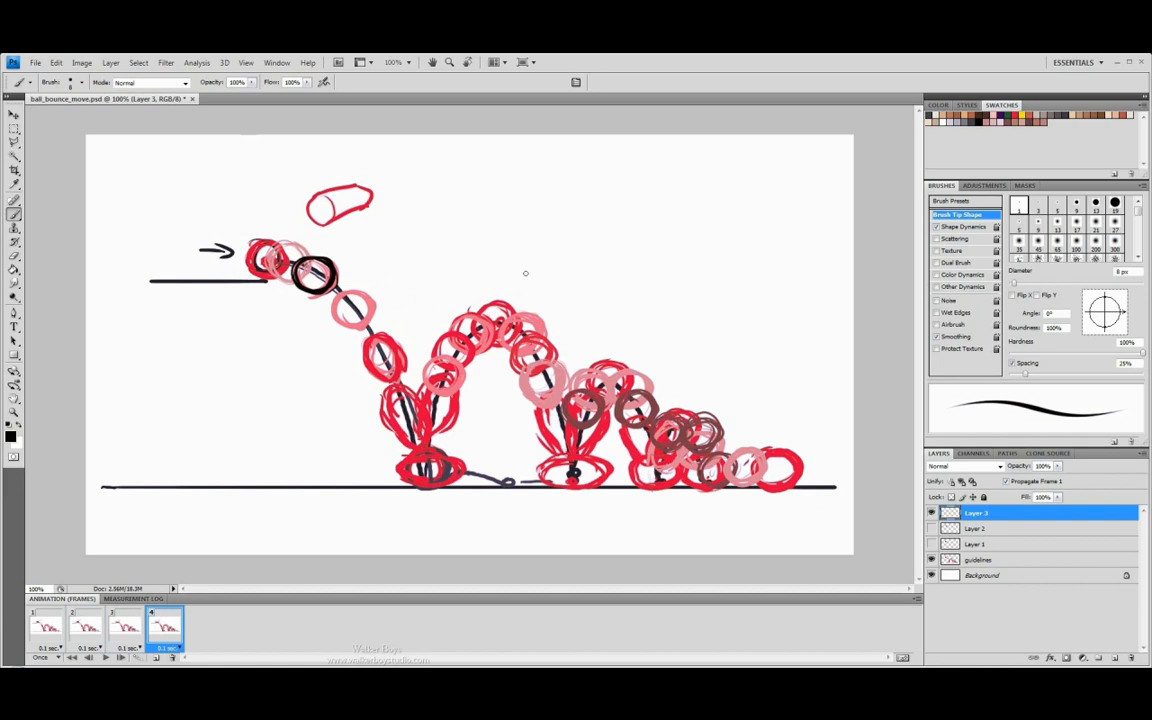
pyautogui.hotkey('ctrl', 'shift', 'n')
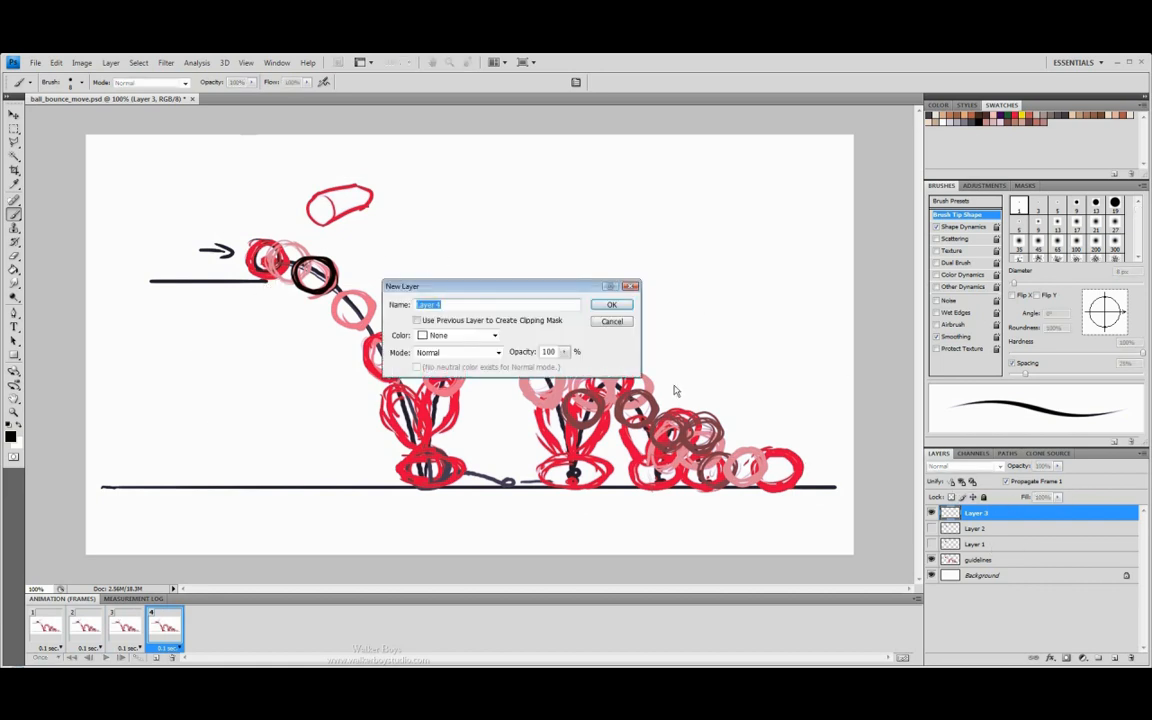
pyautogui.click(610, 305)
pyautogui.click(932, 528)
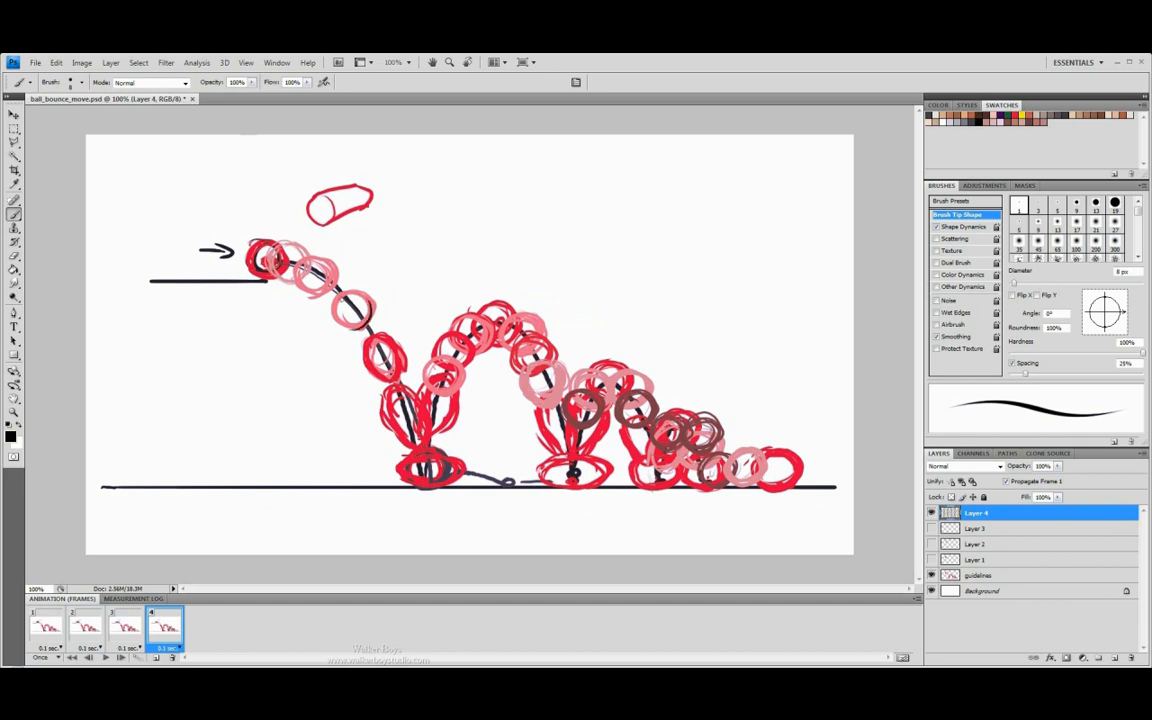
pyautogui.moveTo(352, 292)
pyautogui.mouseDown()
pyautogui.moveTo(334, 318)
pyautogui.moveTo(352, 292)
pyautogui.mouseUp()
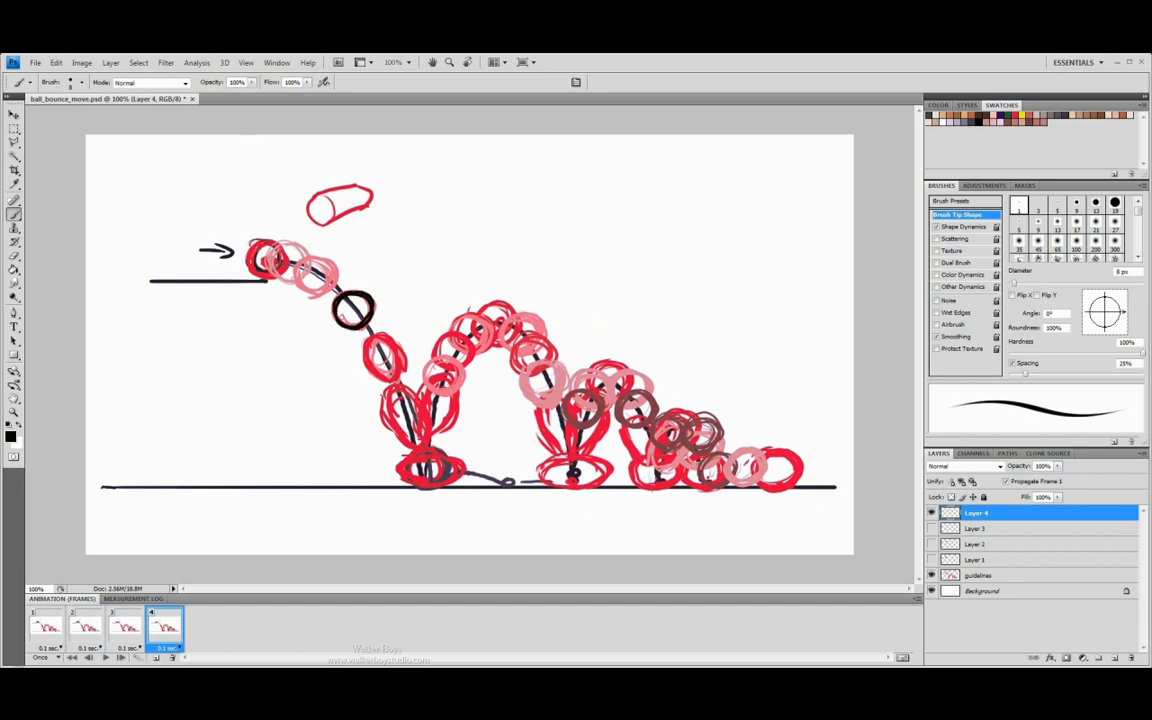
# Add a fifth frame and, on a new layer with the fourth ball hidden, draw a slightly stretched black ball over the fifth guide ball.
pyautogui.click(158, 659)
pyautogui.hotkey('ctrl', 'shift', 'n')
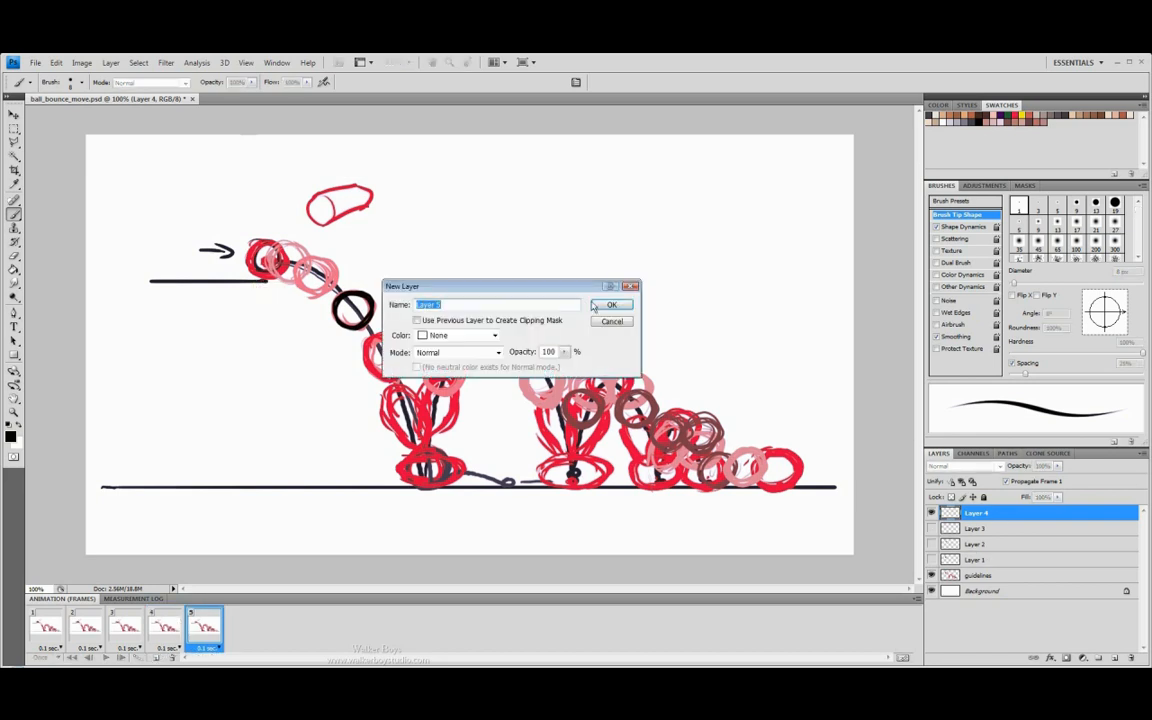
pyautogui.click(610, 305)
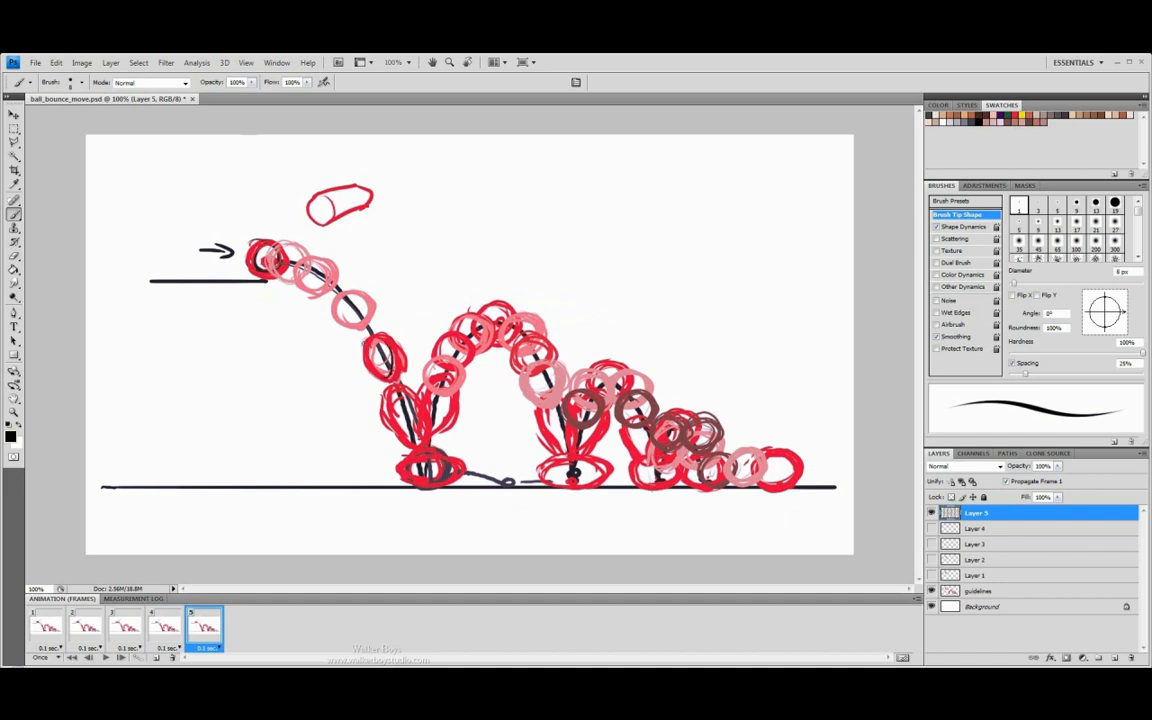
pyautogui.moveTo(374, 338)
pyautogui.mouseDown()
pyautogui.moveTo(370, 370)
pyautogui.moveTo(397, 376)
pyautogui.mouseUp()
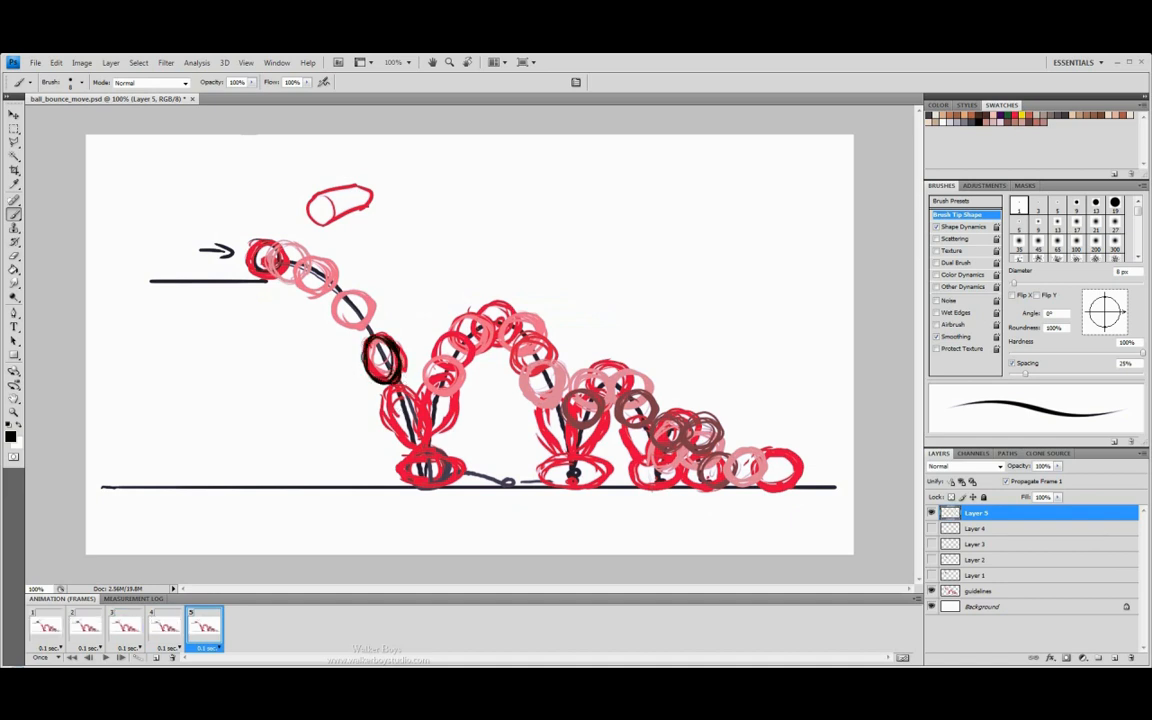
# Add a sixth frame and, on a new layer with the fifth ball hidden, draw a stretched black ball falling just above the first contact.
pyautogui.click(157, 657)
pyautogui.hotkey('ctrl', 'shift', 'n')
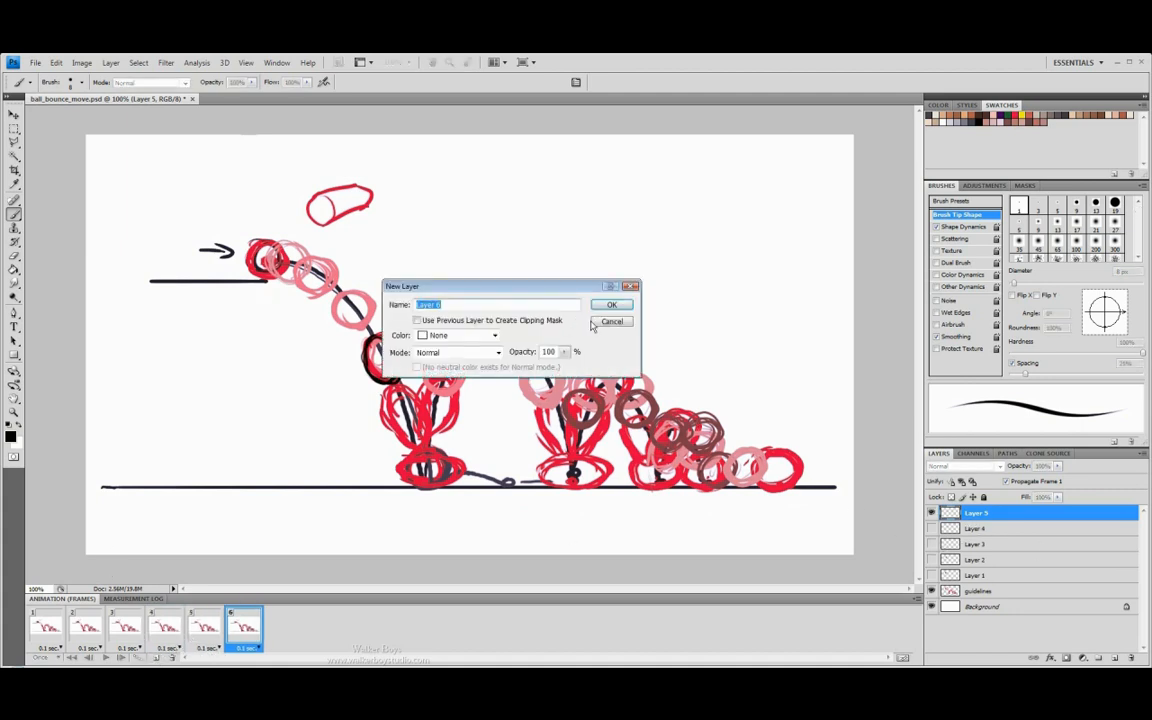
pyautogui.press('Return')
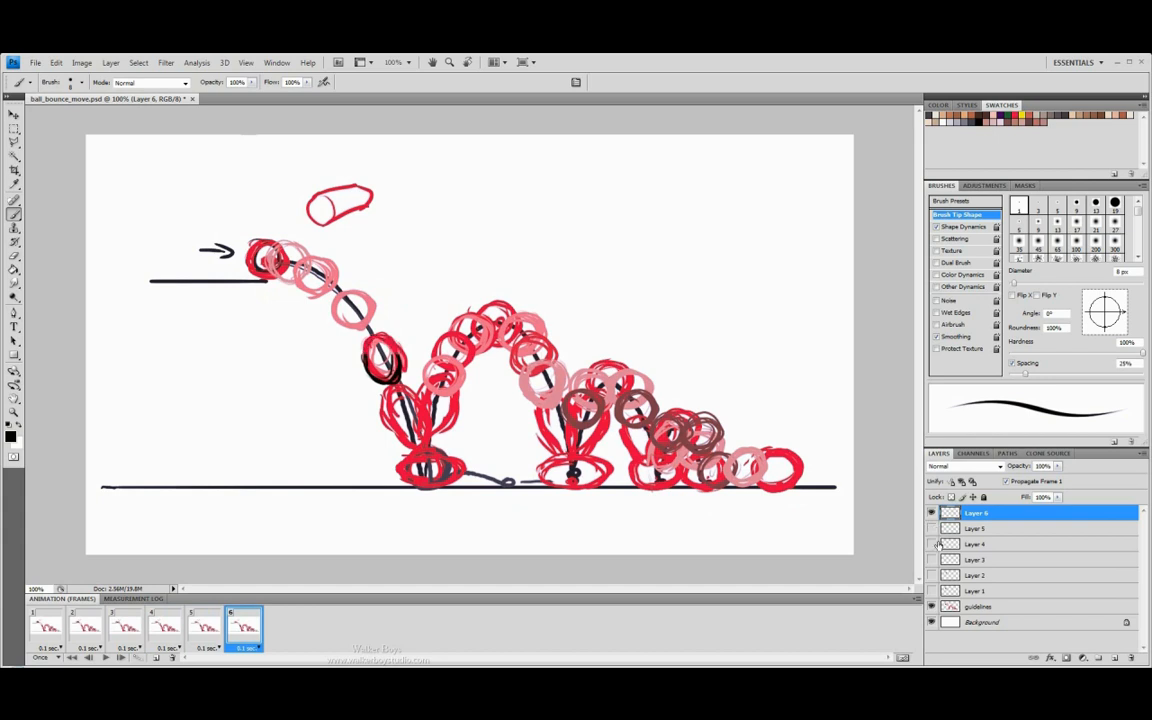
pyautogui.click(931, 528)
pyautogui.moveTo(404, 399)
pyautogui.mouseDown()
pyautogui.moveTo(418, 448)
pyautogui.moveTo(399, 402)
pyautogui.moveTo(399, 434)
pyautogui.moveTo(413, 447)
pyautogui.moveTo(404, 444)
pyautogui.mouseUp()
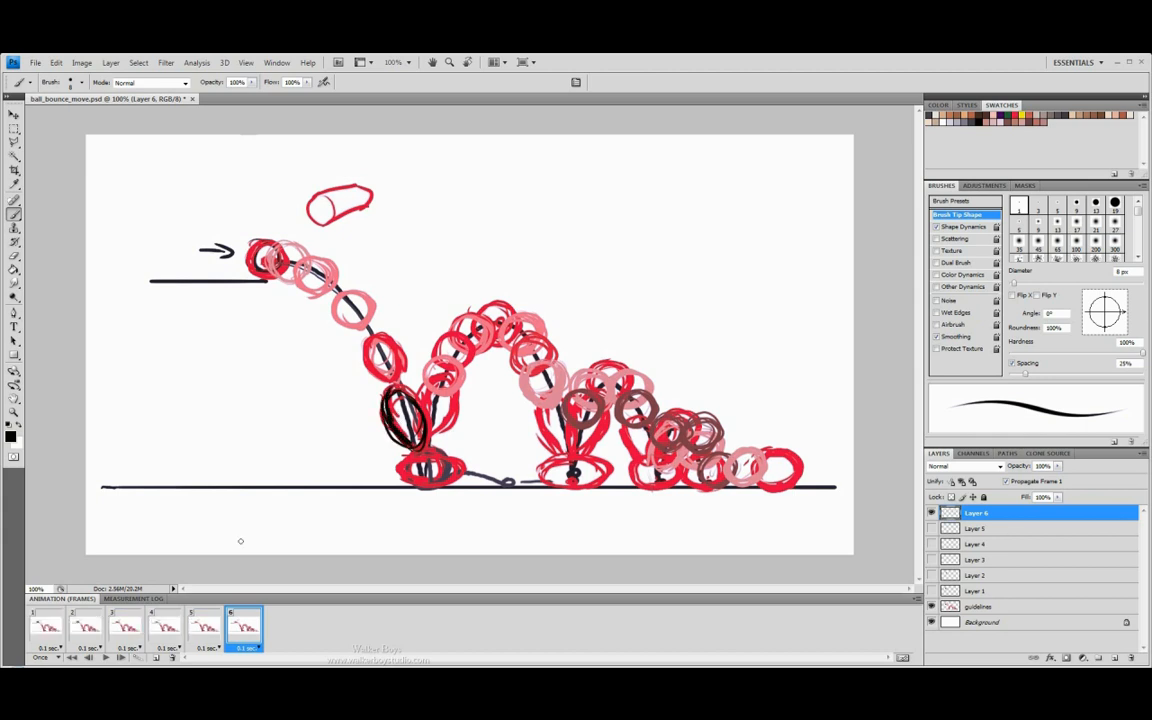
# Add a seventh frame and, on a new layer with the sixth ball hidden, draw a squashed black ball with small impact marks at the first contact.
pyautogui.click(156, 657)
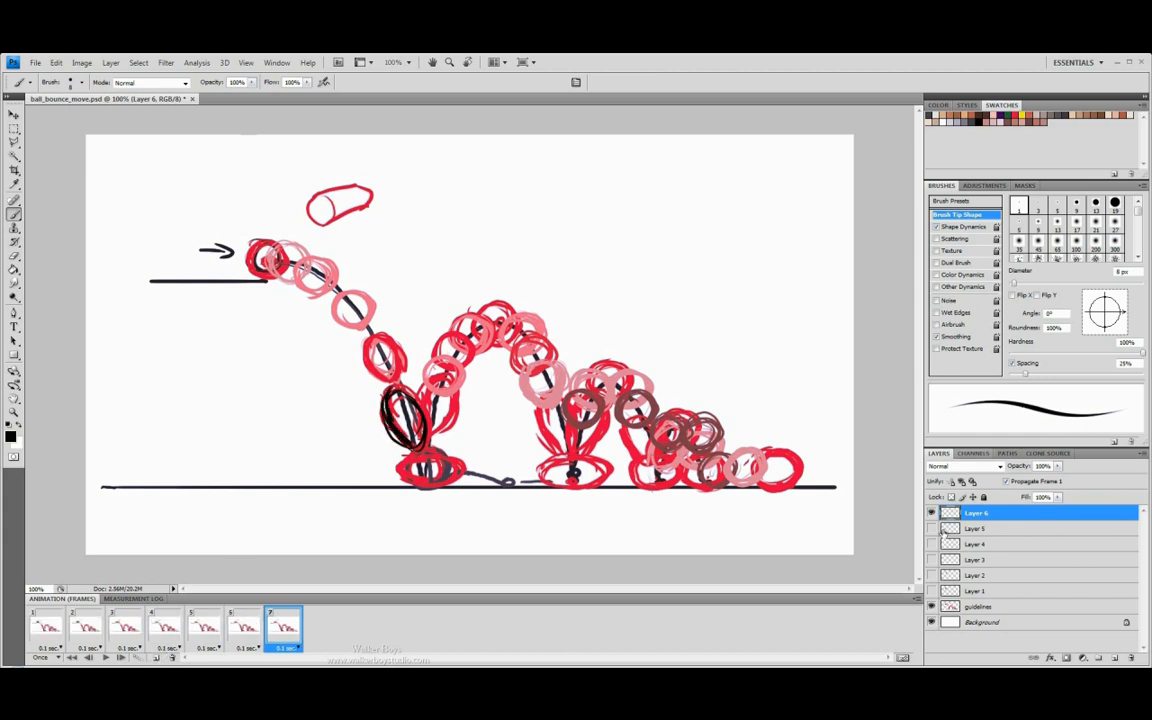
pyautogui.hotkey('ctrl', 'shift', 'n')
pyautogui.click(606, 305)
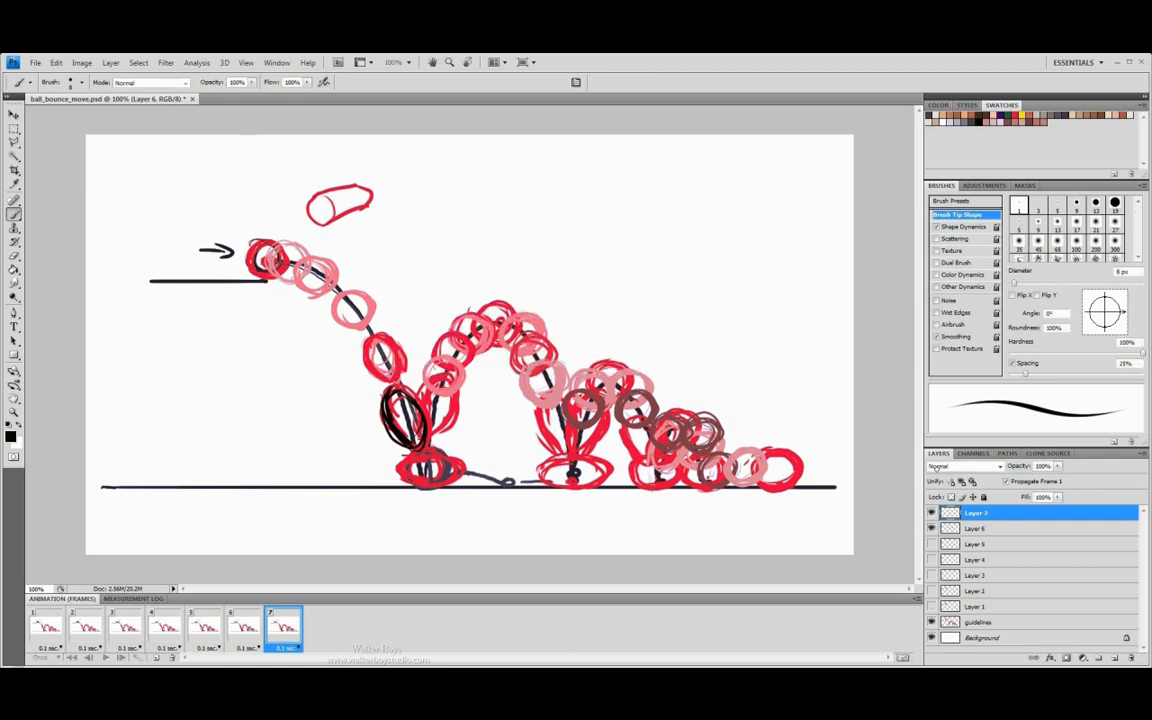
pyautogui.click(931, 528)
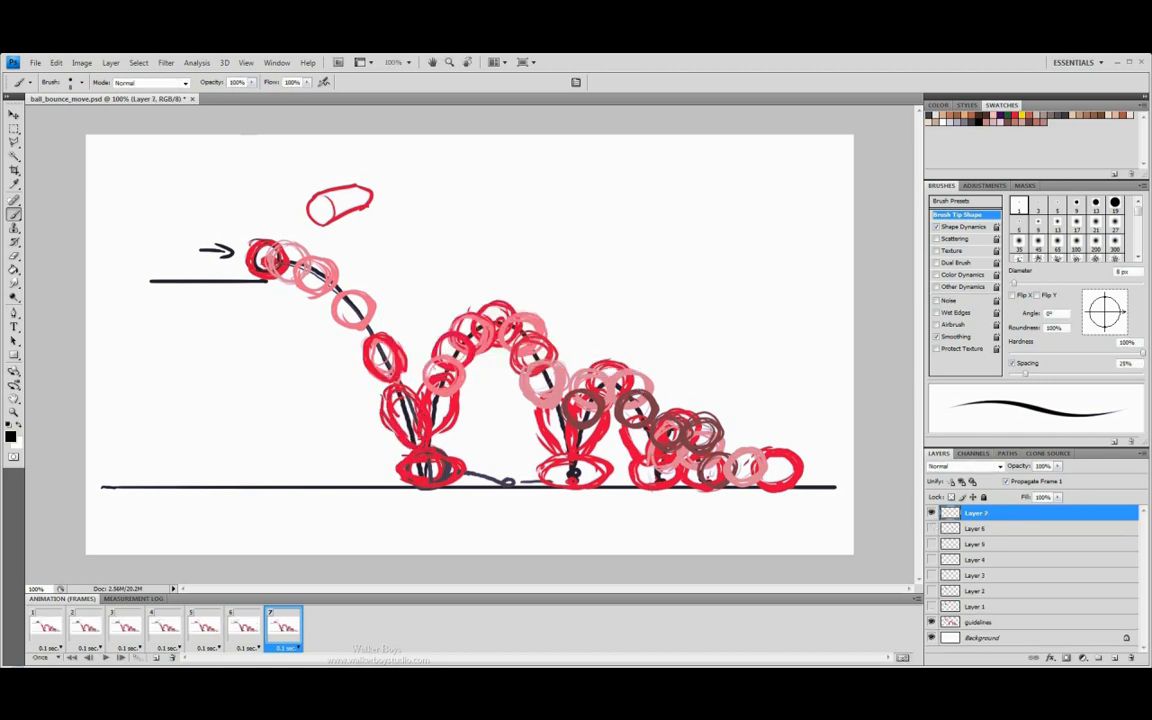
pyautogui.moveTo(408, 457)
pyautogui.mouseDown()
pyautogui.moveTo(440, 451)
pyautogui.moveTo(438, 486)
pyautogui.moveTo(448, 480)
pyautogui.moveTo(404, 481)
pyautogui.mouseUp()
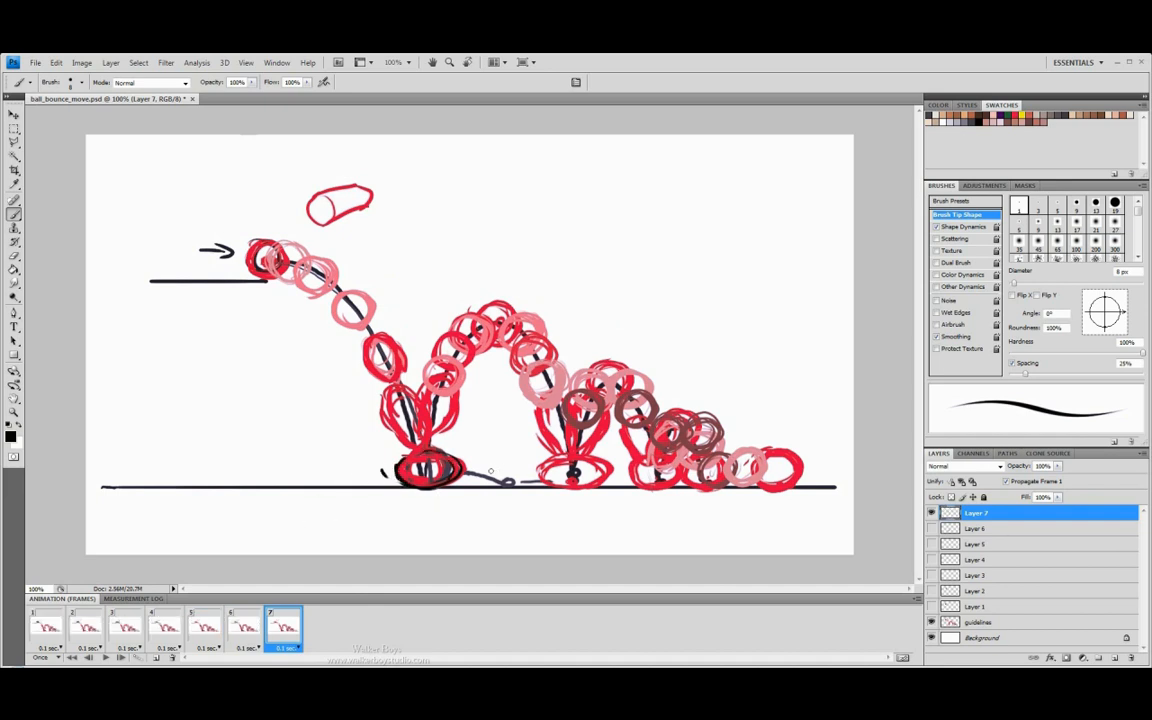
pyautogui.moveTo(478, 468); pyautogui.dragTo(467, 475)
# Add an eighth frame and, on a new layer with the squashed ball hidden, draw a stretched black ball rising from the first contact.
pyautogui.click(156, 657)
pyautogui.hotkey('ctrl', 'shift', 'n')
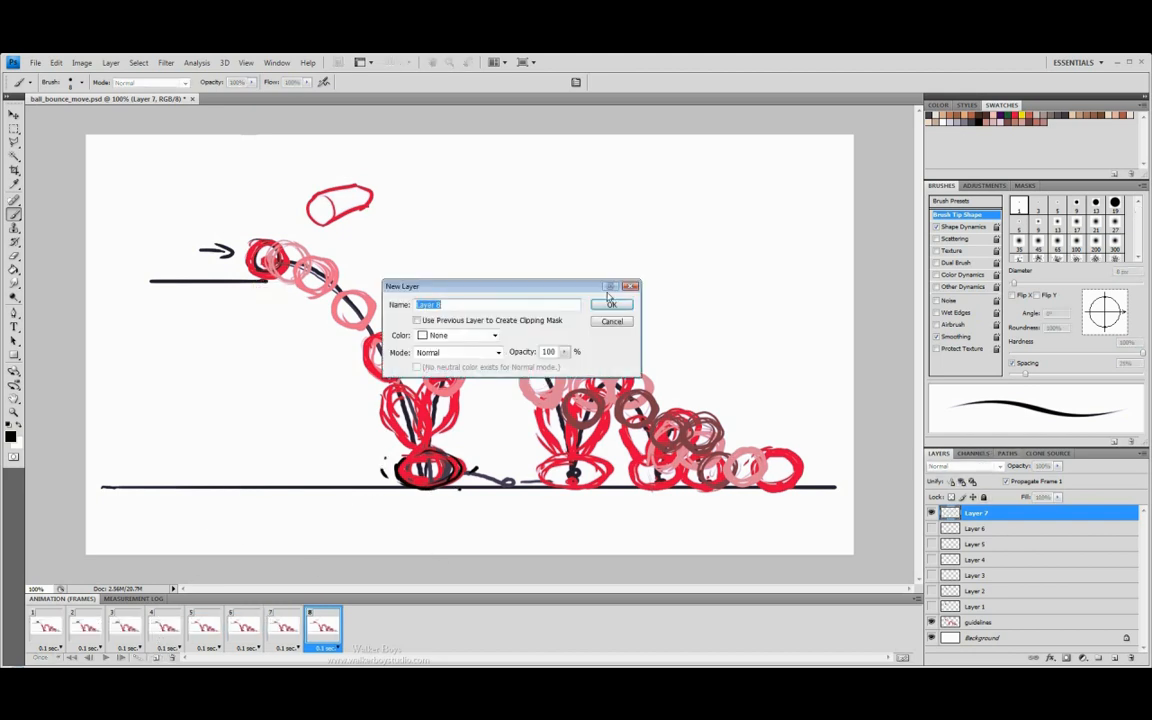
pyautogui.click(607, 303)
pyautogui.click(932, 528)
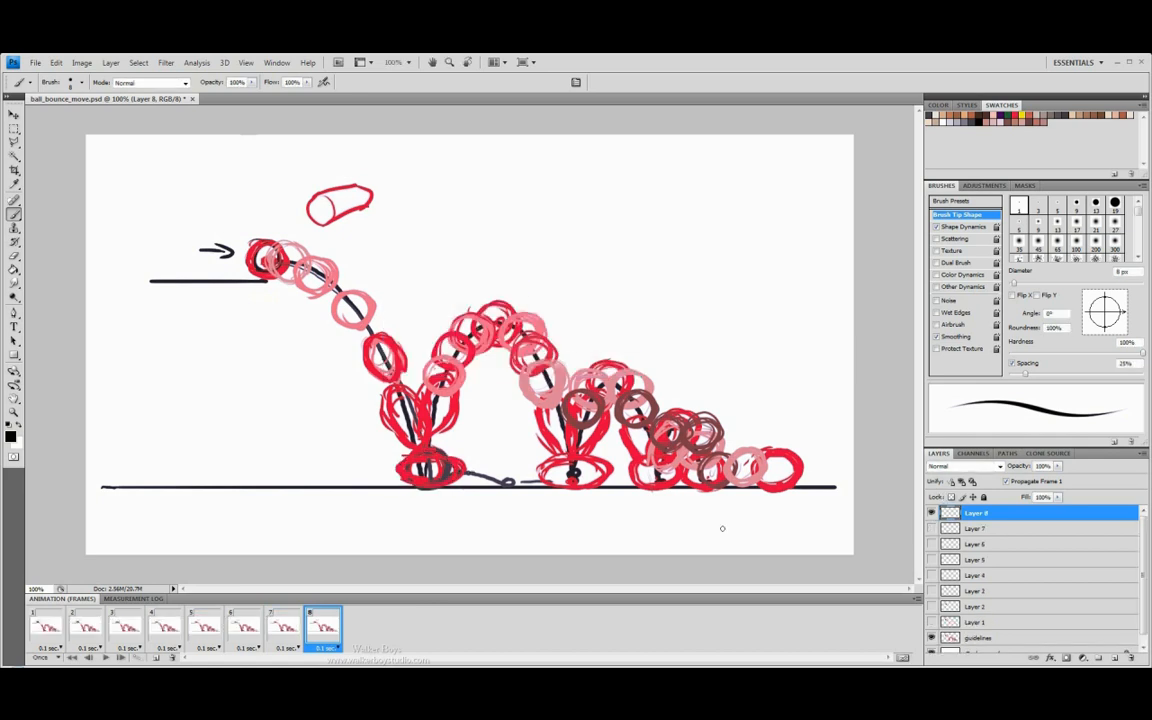
pyautogui.moveTo(448, 391); pyautogui.dragTo(433, 437)
pyautogui.moveTo(452, 389)
pyautogui.mouseDown()
pyautogui.moveTo(430, 440)
pyautogui.moveTo(424, 408)
pyautogui.moveTo(427, 438)
pyautogui.moveTo(444, 436)
pyautogui.moveTo(434, 441)
pyautogui.mouseUp()
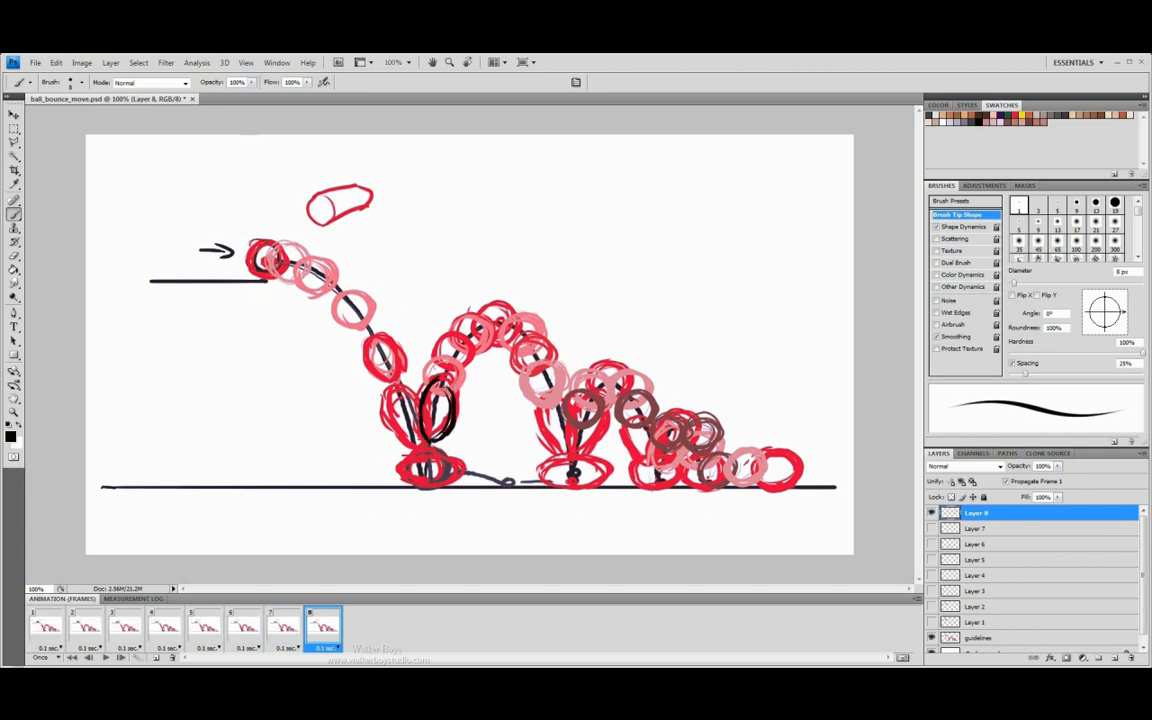
pyautogui.click(164, 649)
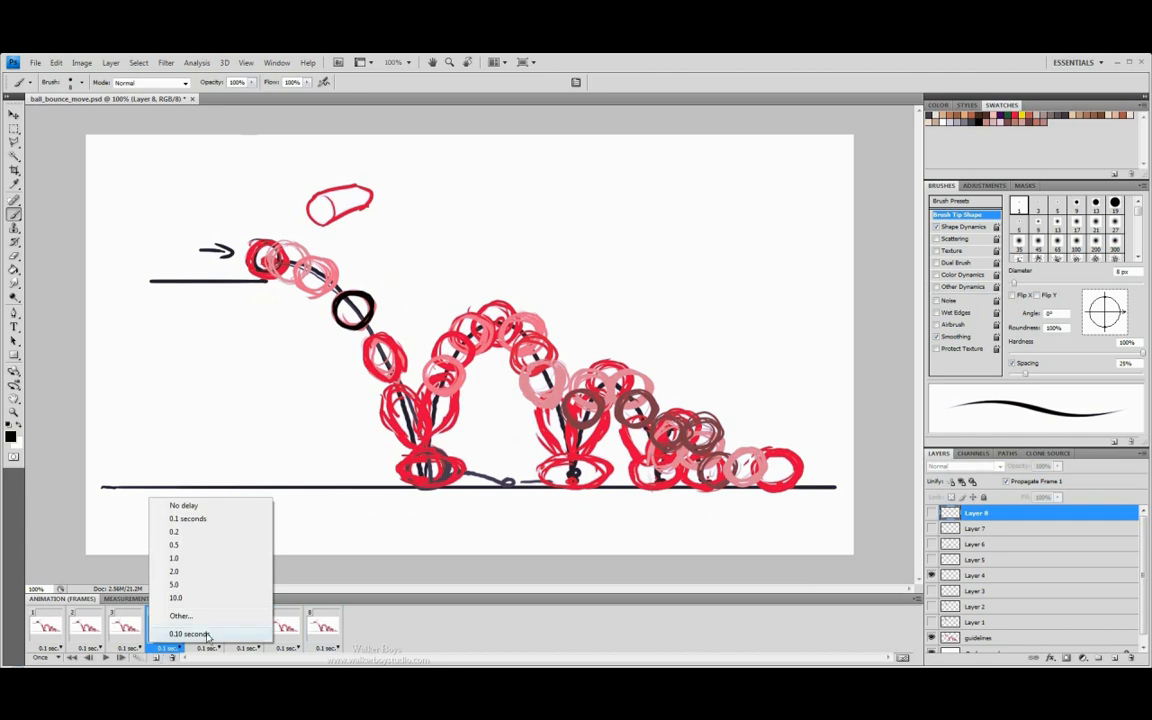
pyautogui.click(200, 634)
pyautogui.click(336, 620)
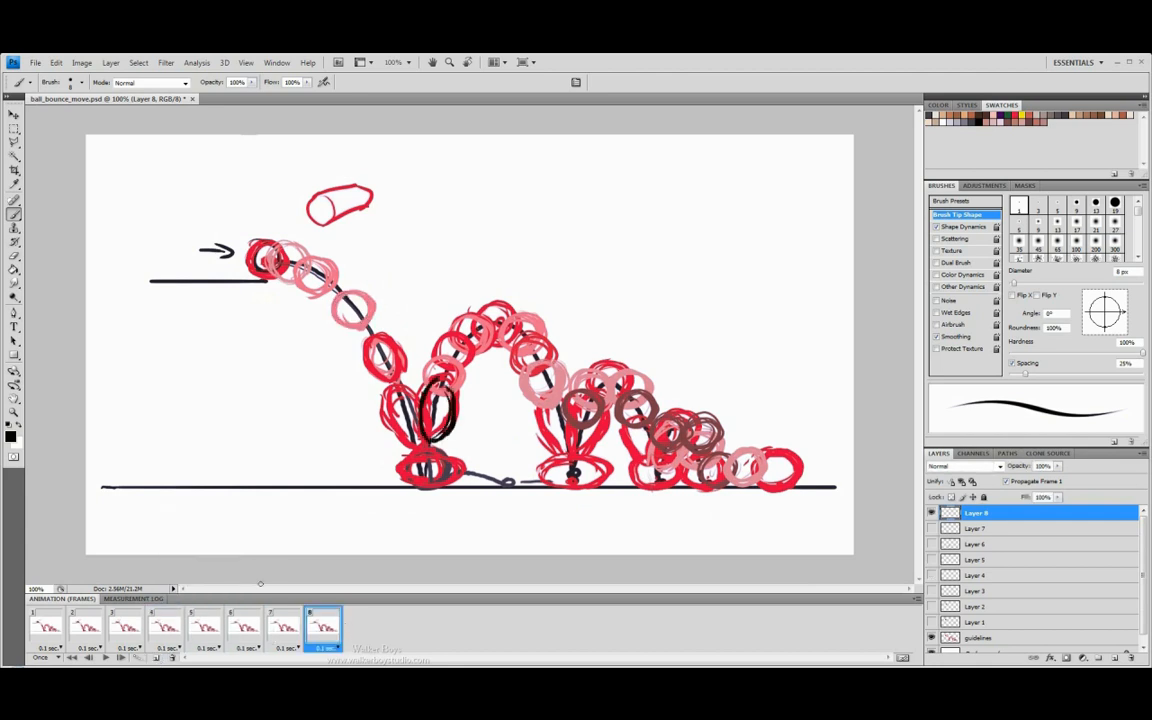
# Add a ninth frame and, on a new layer with the eighth ball hidden, draw a round black ball over the lowest pink guide ball rising from the first contact.
pyautogui.click(157, 657)
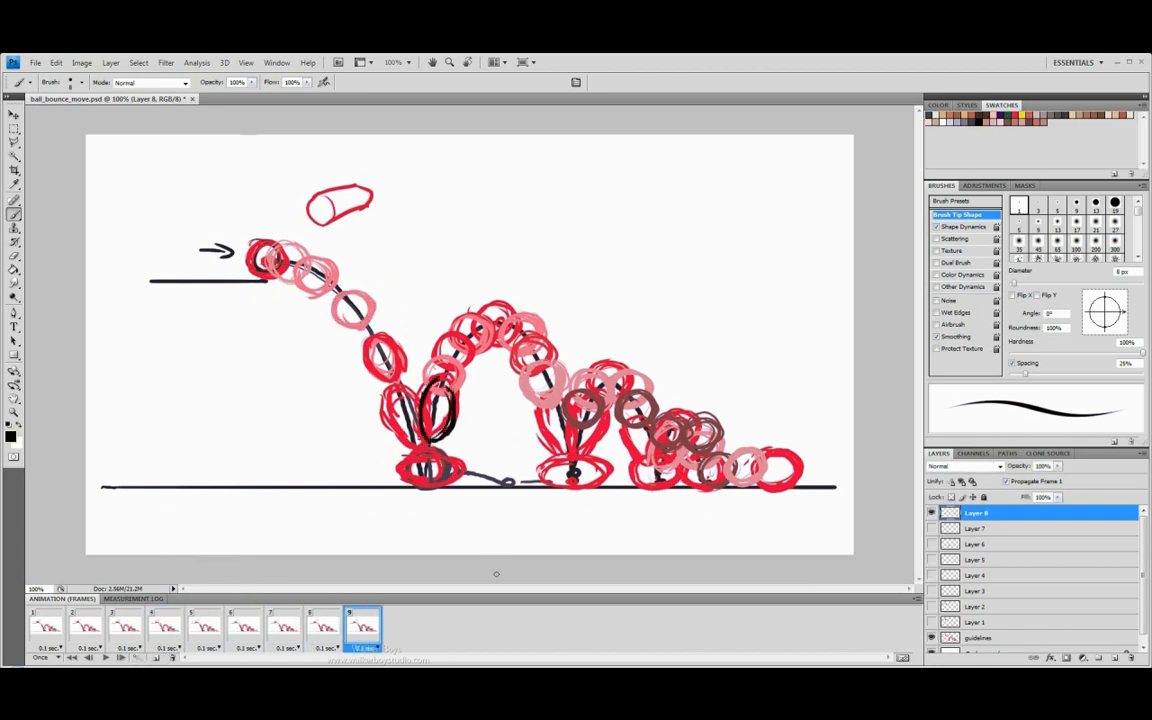
pyautogui.hotkey('ctrl', 'shift', 'n')
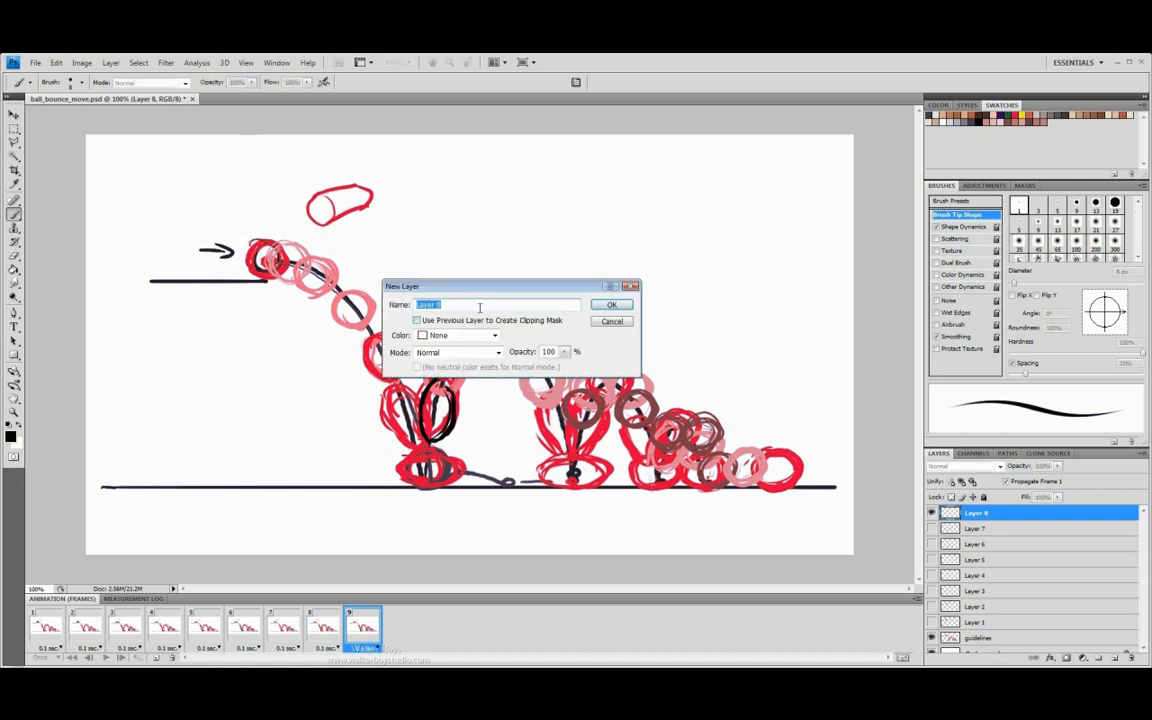
pyautogui.click(609, 304)
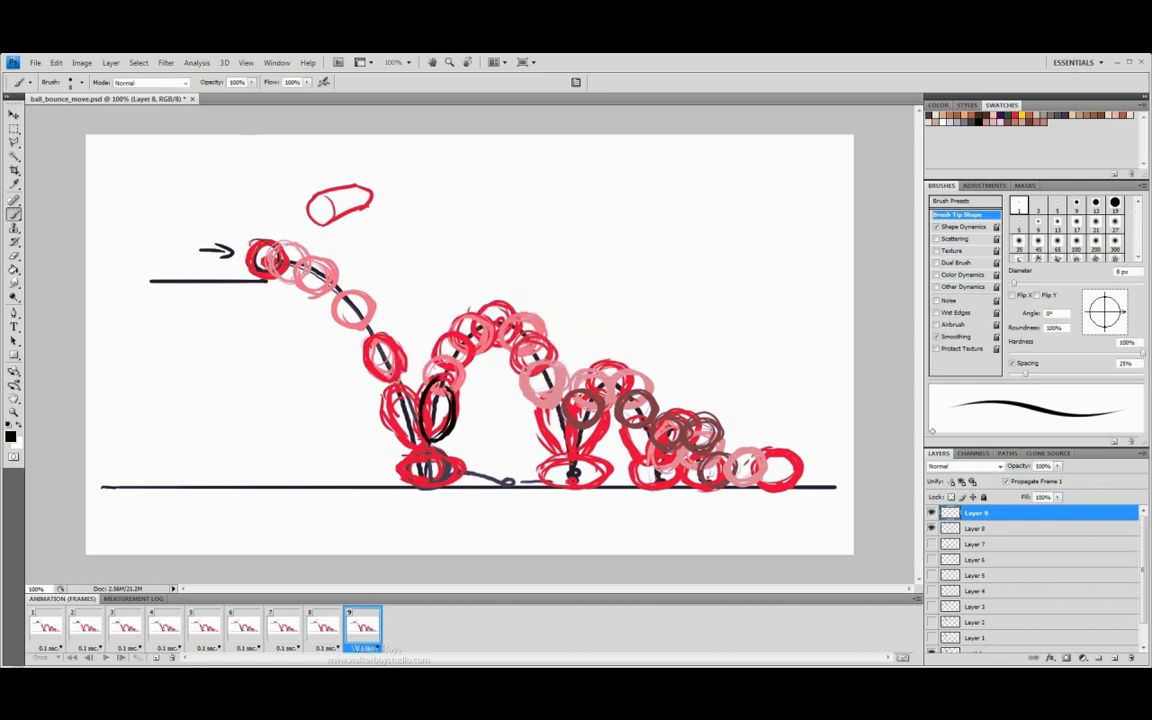
pyautogui.click(931, 528)
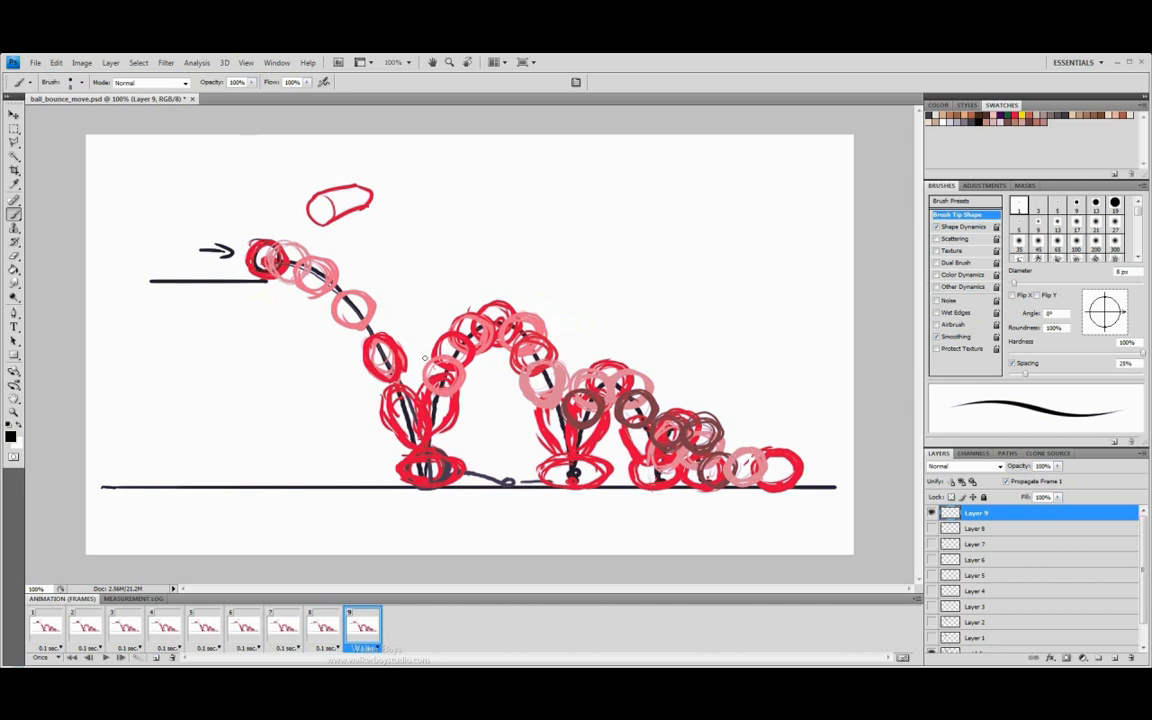
pyautogui.moveTo(424, 358); pyautogui.dragTo(426, 362)
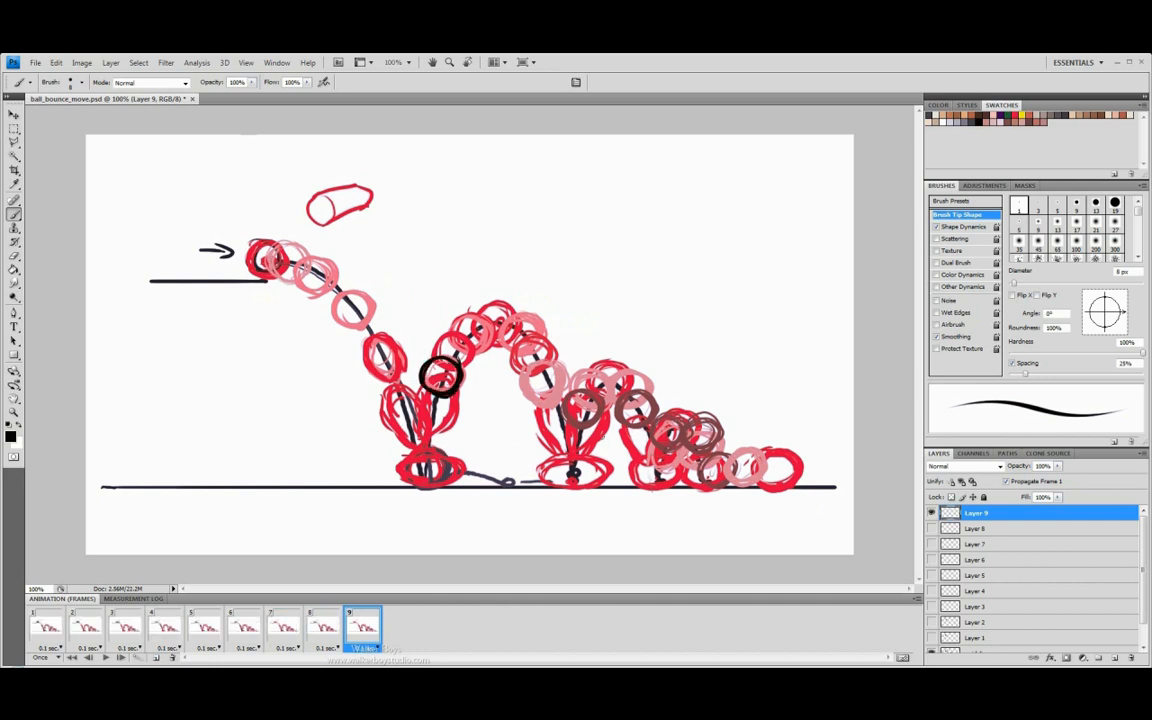
pyautogui.click(165, 648)
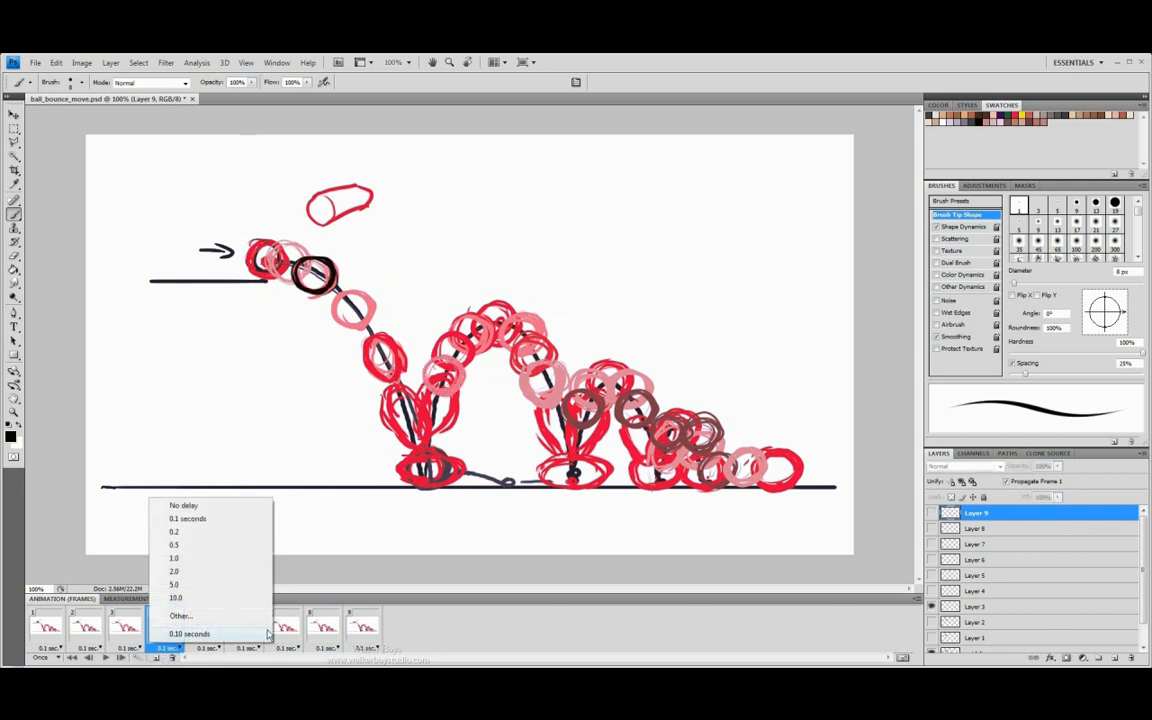
pyautogui.click(352, 625)
pyautogui.click(355, 625)
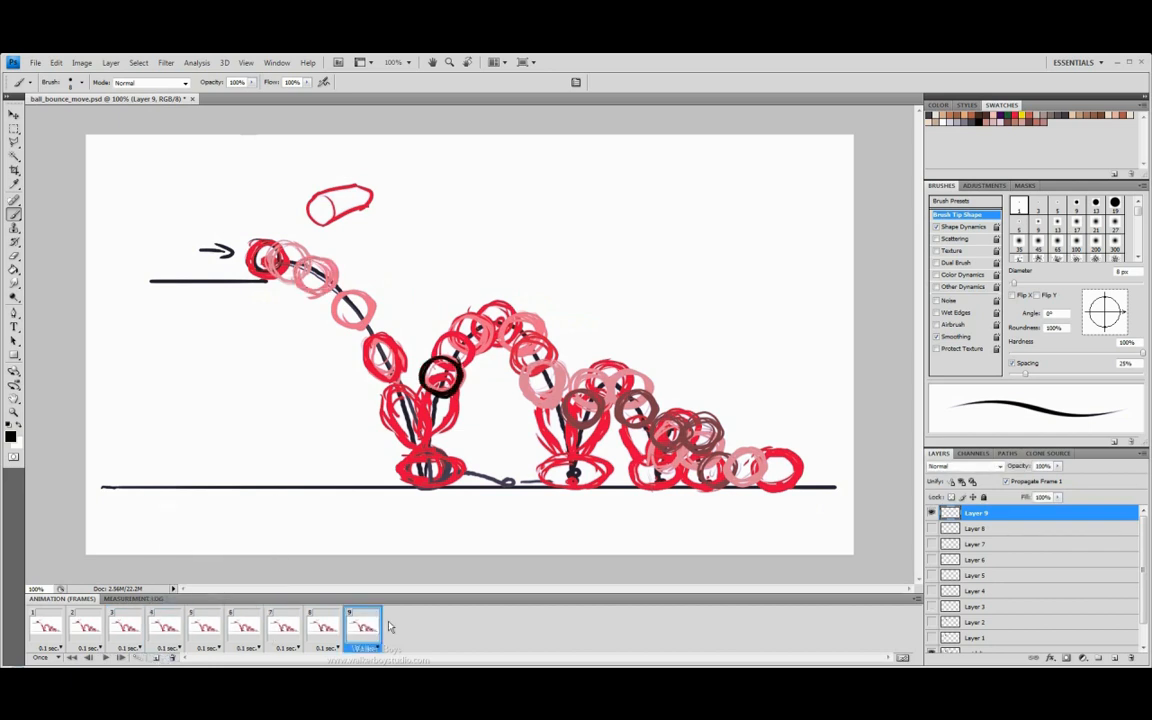
# Add a tenth frame and, on a new layer with the ninth ball hidden, draw a round black ball over the next rising red guide ball.
pyautogui.click(155, 658)
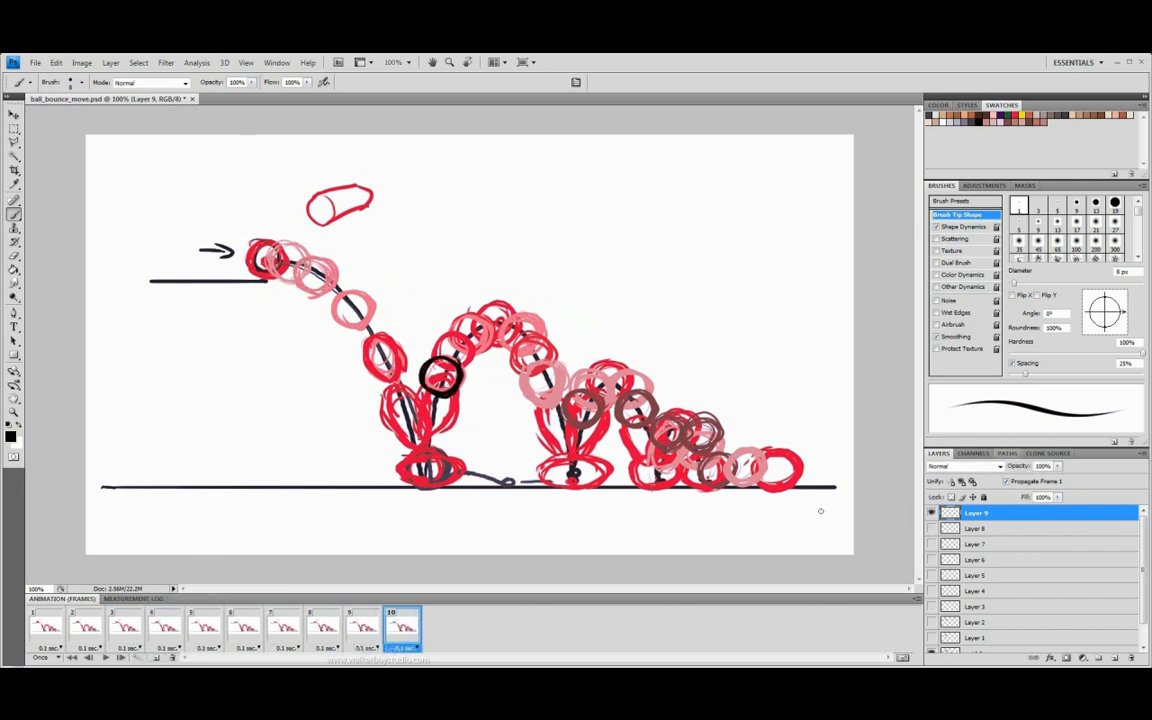
pyautogui.hotkey('ctrl', 'shift', 'n')
pyautogui.click(610, 304)
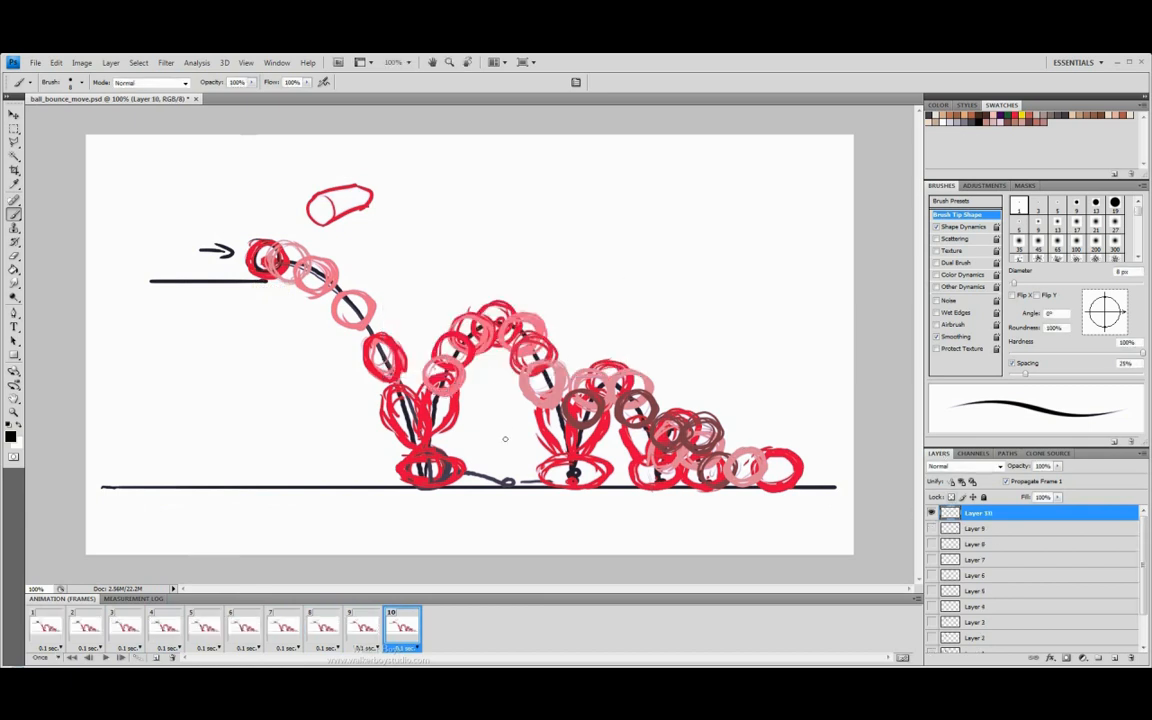
pyautogui.click(932, 528)
pyautogui.click(932, 528)
pyautogui.moveTo(436, 340)
pyautogui.mouseDown()
pyautogui.moveTo(468, 357)
pyautogui.moveTo(433, 357)
pyautogui.mouseUp()
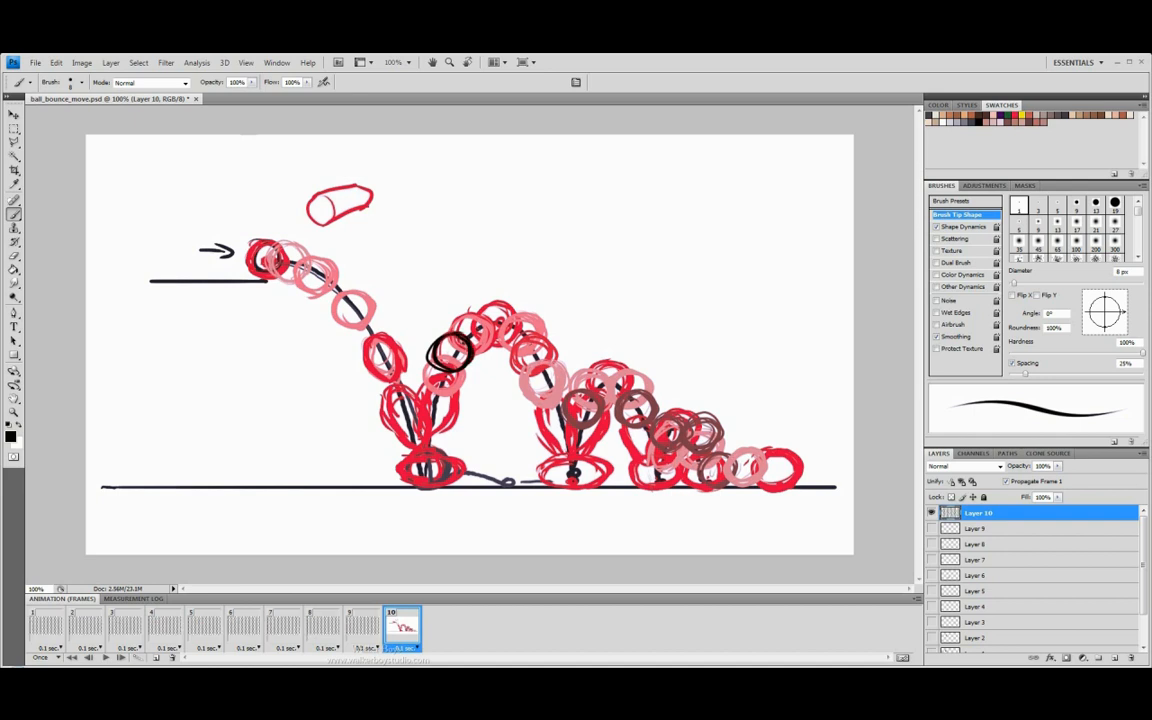
# Add an eleventh frame and, on a new layer with the tenth ball hidden, draw a black ball over the pink guide ball just before the second arc's peak.
pyautogui.click(157, 657)
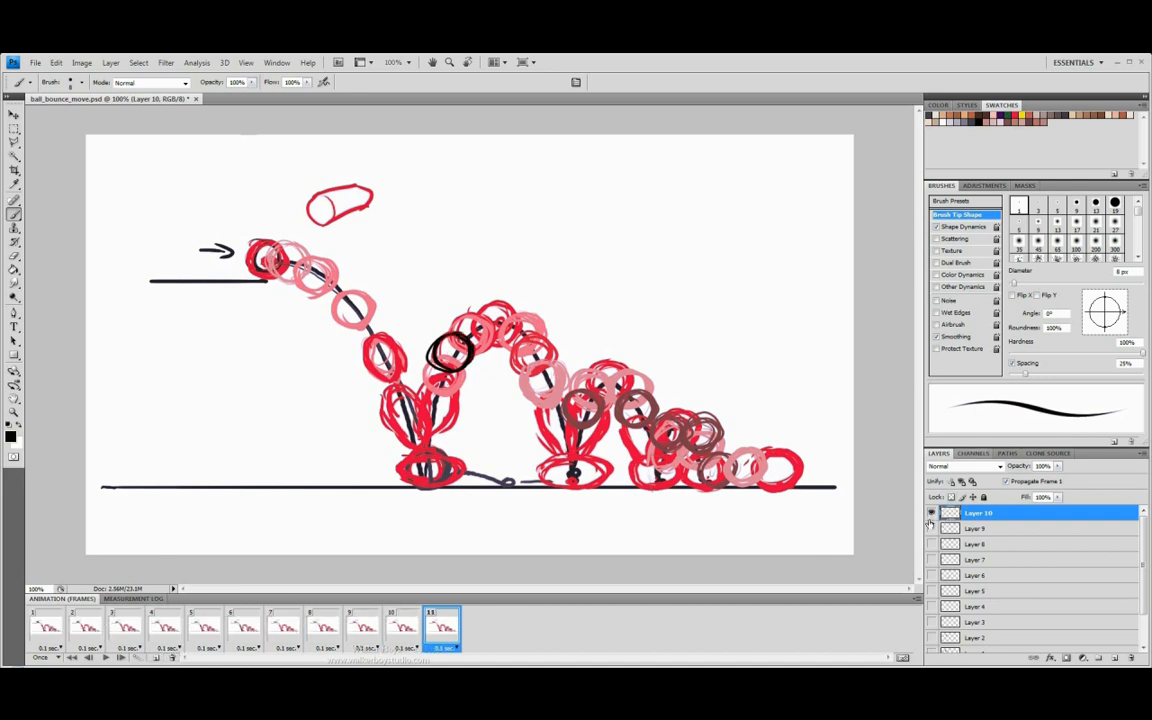
pyautogui.hotkey('ctrl', 'shift', 'n')
pyautogui.press('Return')
pyautogui.click(932, 529)
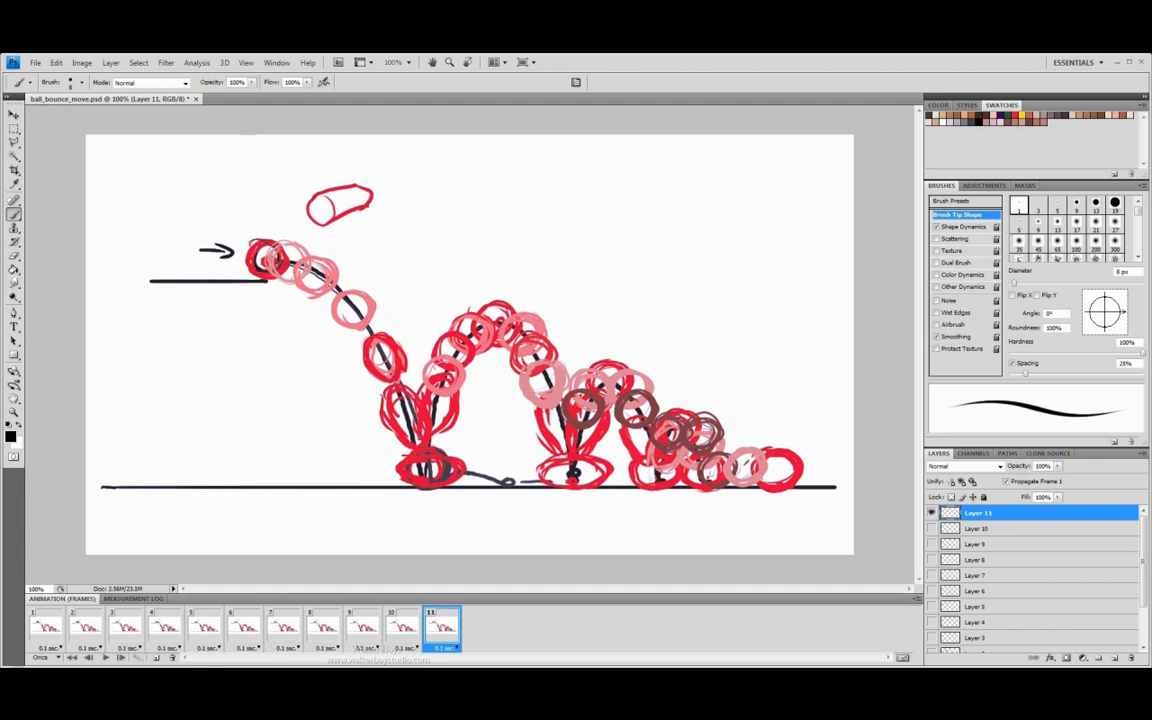
pyautogui.moveTo(457, 324)
pyautogui.mouseDown()
pyautogui.moveTo(494, 336)
pyautogui.moveTo(471, 350)
pyautogui.moveTo(481, 349)
pyautogui.mouseUp()
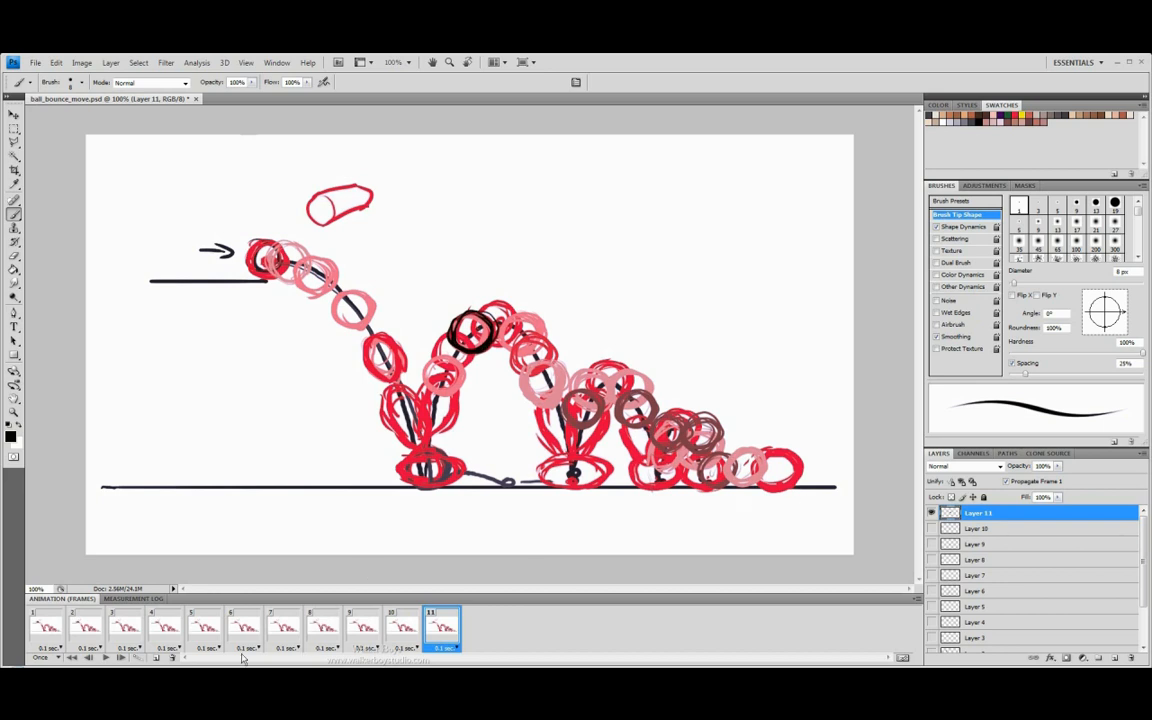
# Add a twelfth frame and, on a new layer with the eleventh ball hidden, draw a round black ball at the peak of the second arc.
pyautogui.click(156, 658)
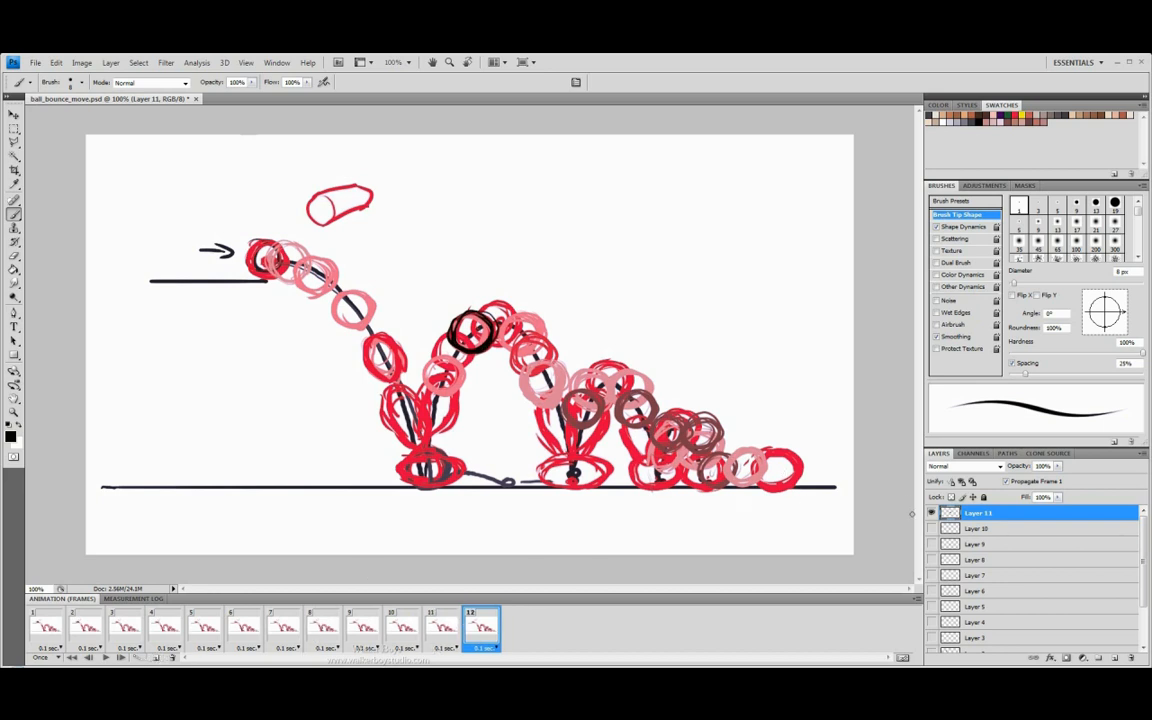
pyautogui.hotkey('ctrl', 'shift', 'n')
pyautogui.press('Return')
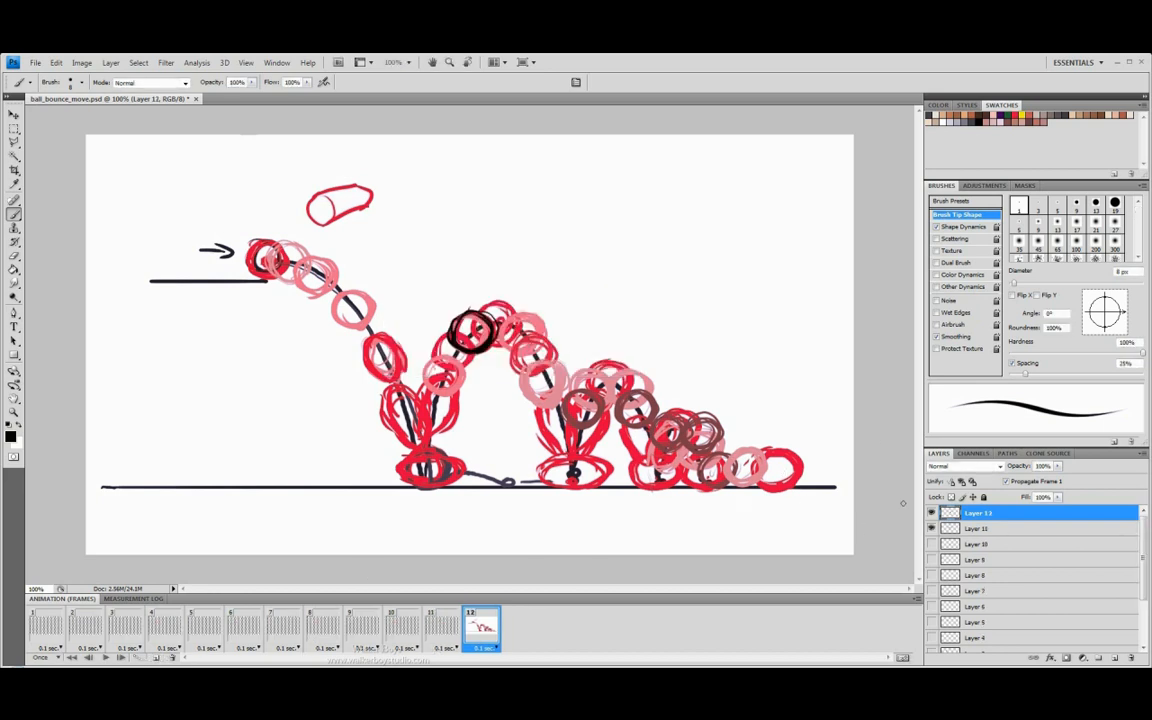
pyautogui.click(932, 529)
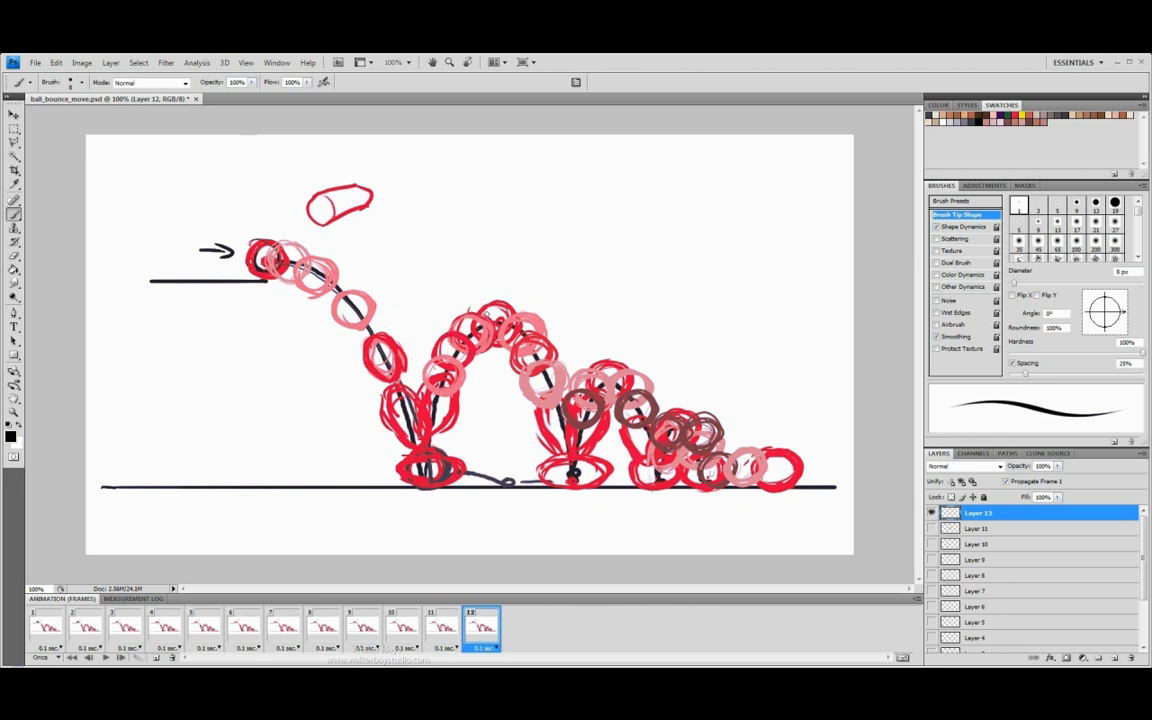
pyautogui.moveTo(493, 302)
pyautogui.mouseDown()
pyautogui.moveTo(470, 322)
pyautogui.moveTo(512, 340)
pyautogui.moveTo(496, 303)
pyautogui.mouseUp()
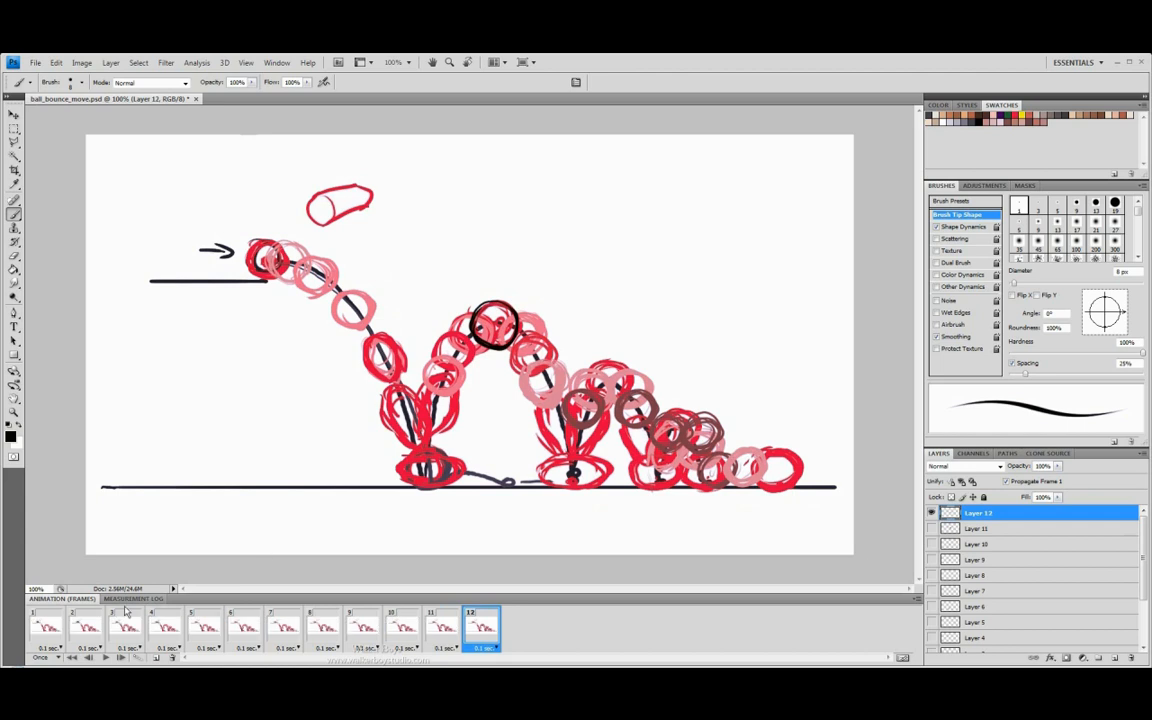
# Add a thirteenth frame and, on a new layer with the twelfth ball hidden, draw a black ball over the pink guide ball just past the peak.
pyautogui.click(157, 659)
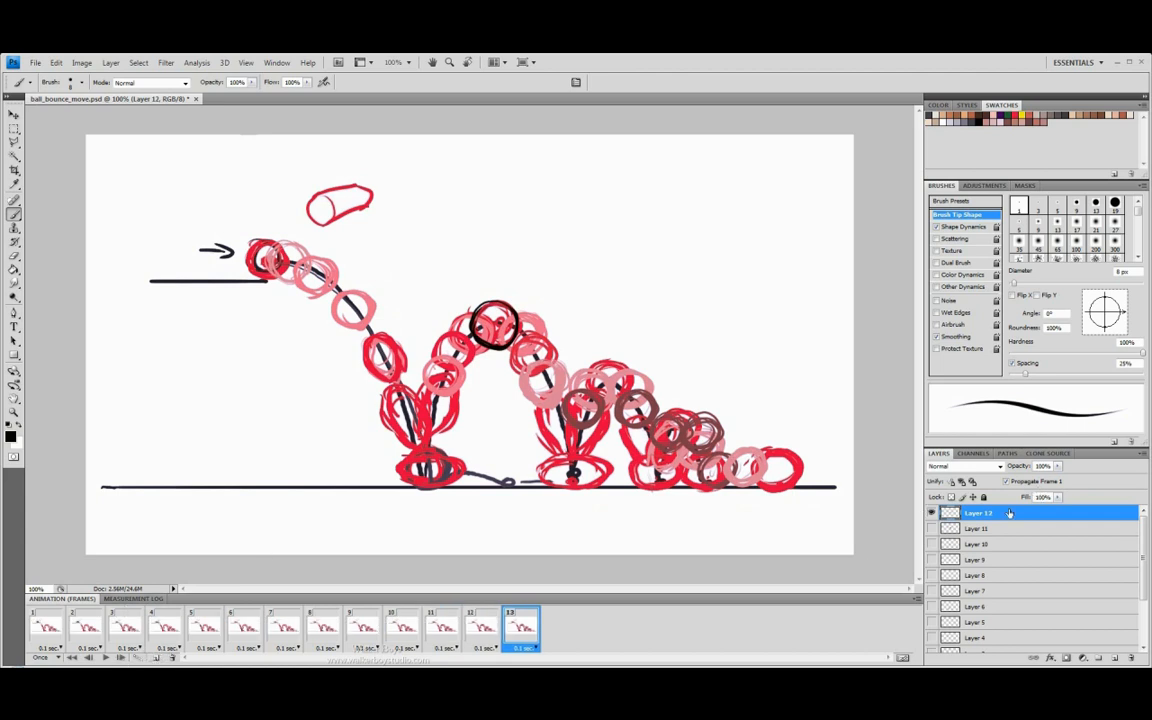
pyautogui.hotkey('ctrl', 'shift', 'n')
pyautogui.click(611, 304)
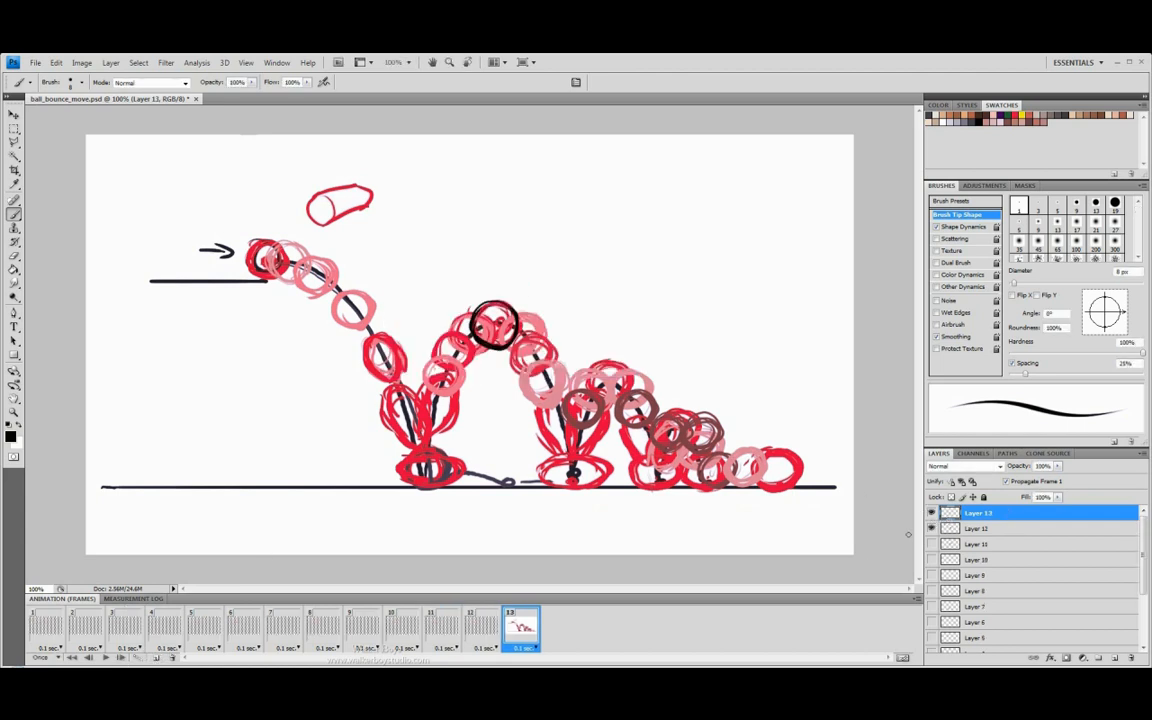
pyautogui.click(931, 528)
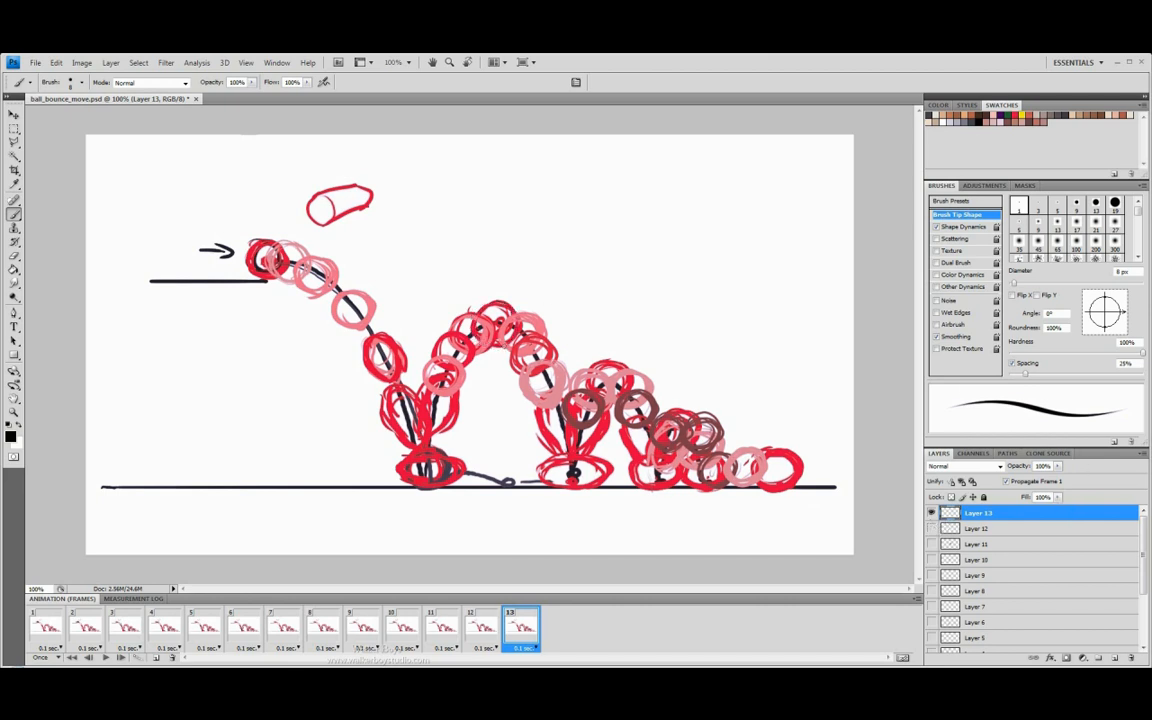
pyautogui.moveTo(526, 317)
pyautogui.mouseDown()
pyautogui.moveTo(508, 323)
pyautogui.moveTo(522, 315)
pyautogui.moveTo(504, 348)
pyautogui.mouseUp()
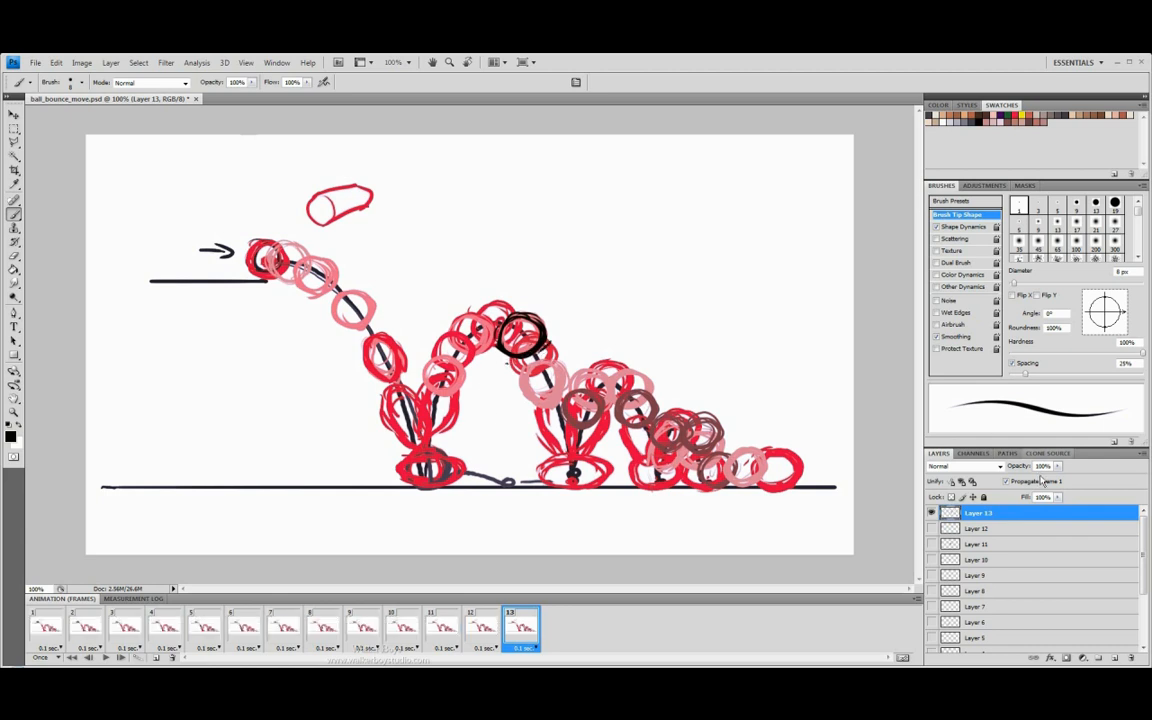
# Add a fourteenth frame and, on a new layer with the thirteenth ball hidden, draw a black ball over the falling red guide ball past the peak.
pyautogui.click(157, 658)
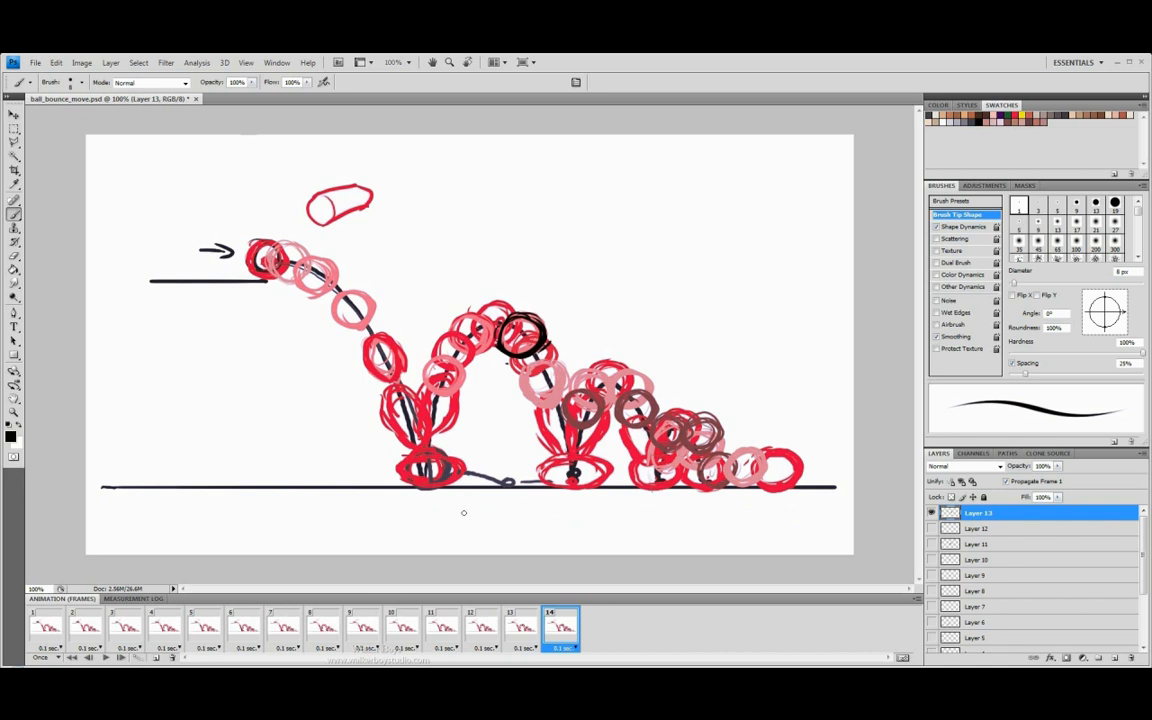
pyautogui.hotkey('ctrl', 'shift', 'n')
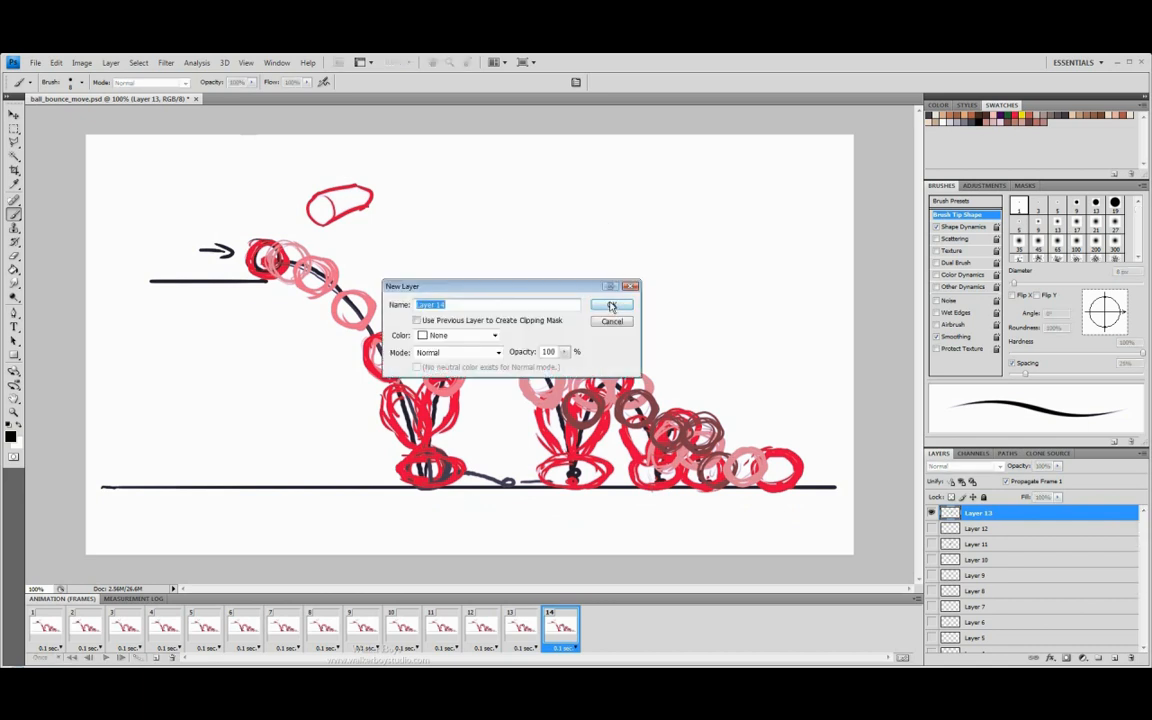
pyautogui.click(610, 304)
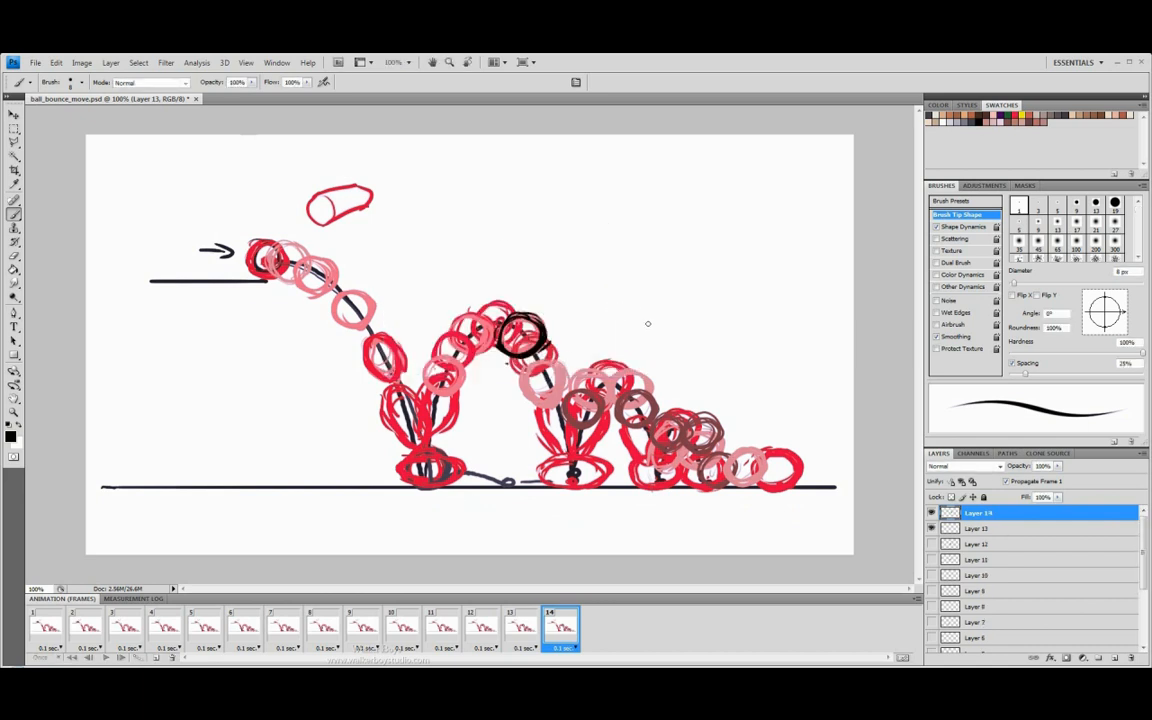
pyautogui.click(932, 528)
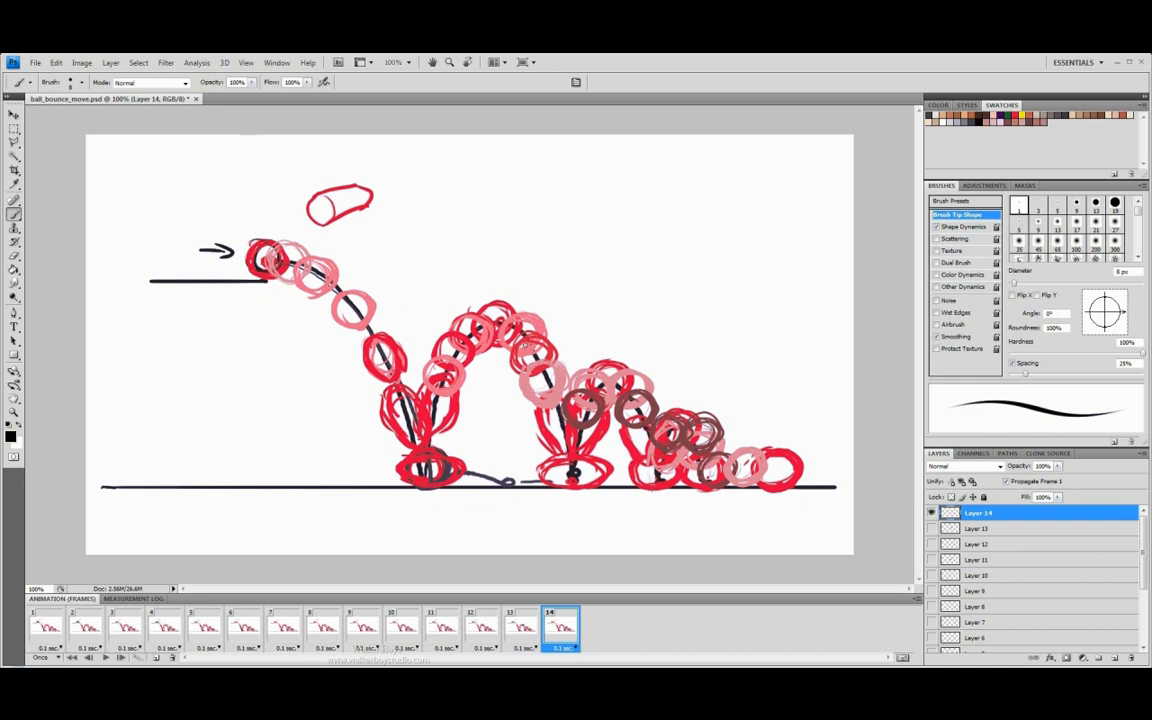
pyautogui.moveTo(526, 338)
pyautogui.mouseDown()
pyautogui.moveTo(549, 345)
pyautogui.moveTo(519, 339)
pyautogui.moveTo(514, 370)
pyautogui.mouseUp()
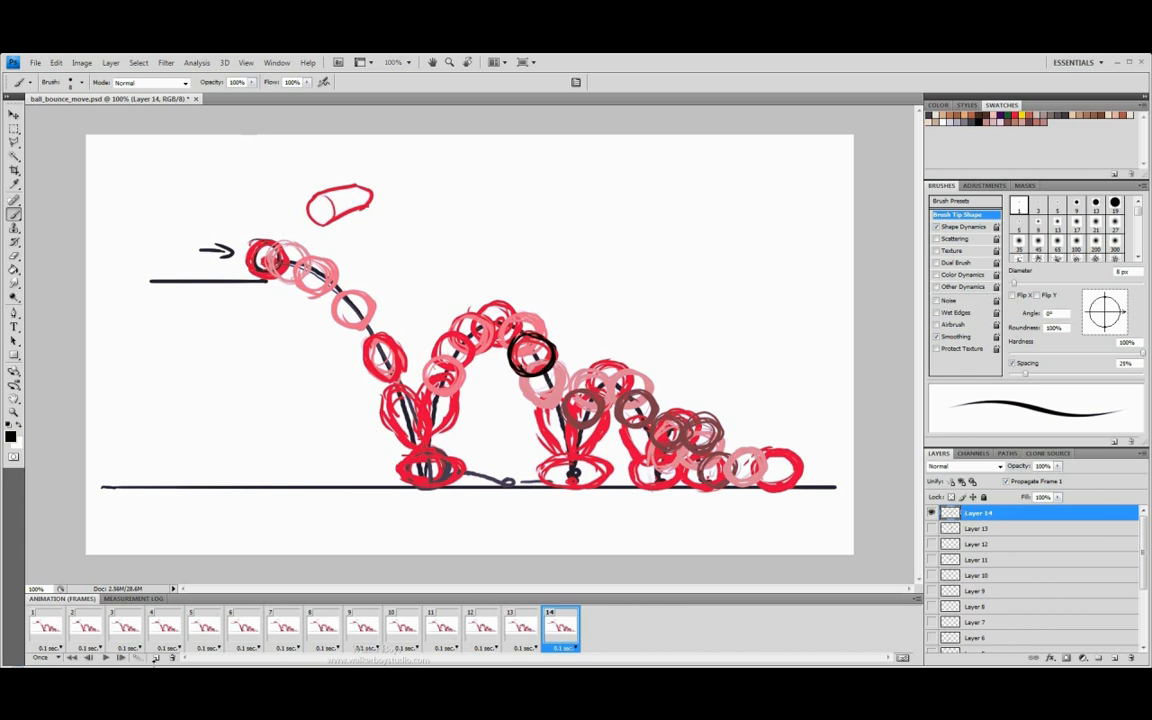
# Add a fifteenth frame and, on a new layer with the fourteenth ball hidden, draw a black ball over the pink guide ball falling toward the second contact.
pyautogui.click(155, 659)
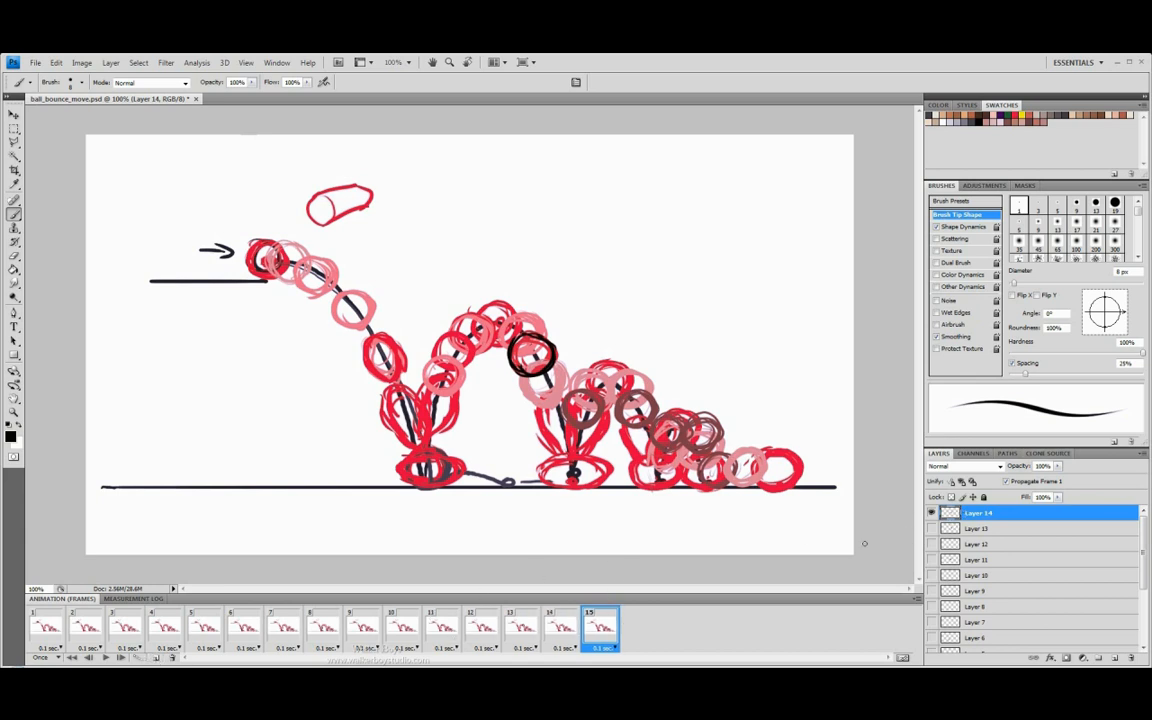
pyautogui.hotkey('ctrl', 'shift', 'n')
pyautogui.press('Return')
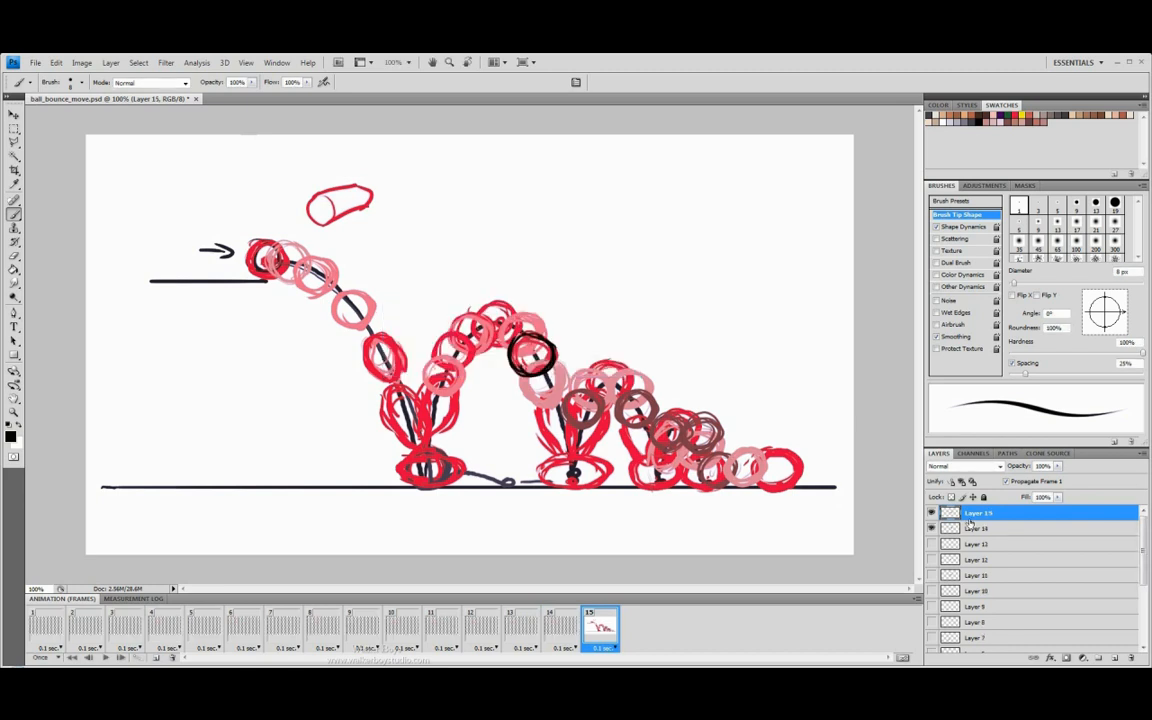
pyautogui.click(931, 528)
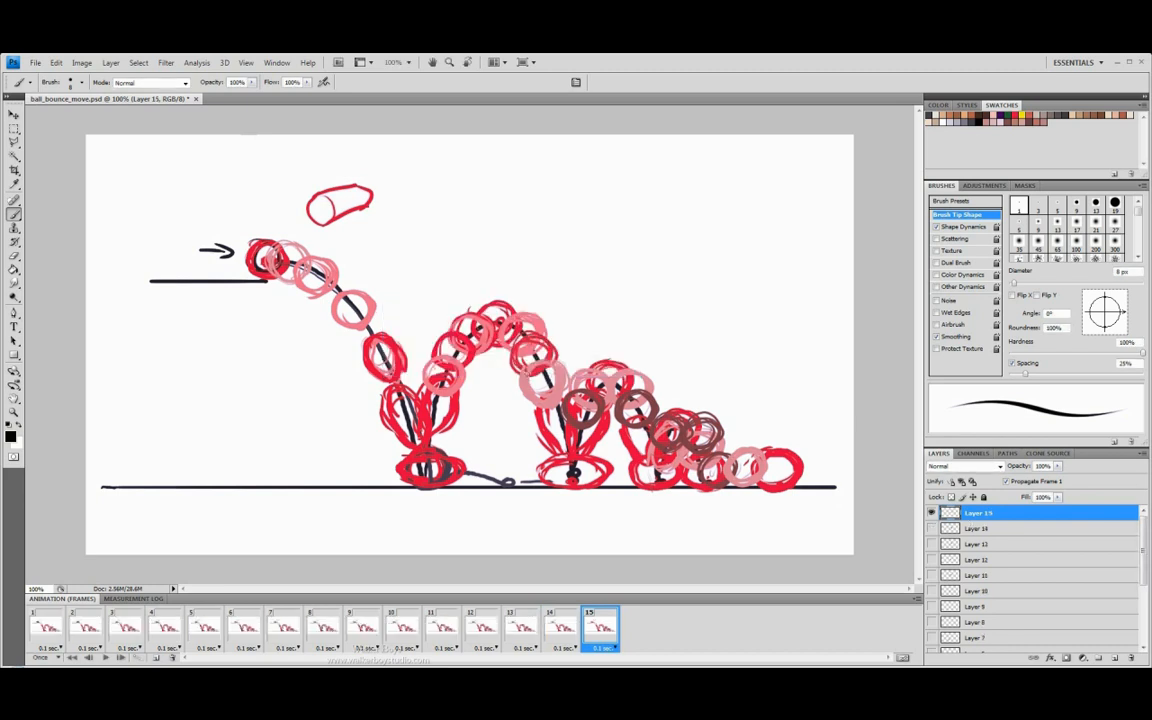
pyautogui.moveTo(561, 376)
pyautogui.mouseDown()
pyautogui.moveTo(547, 404)
pyautogui.moveTo(562, 380)
pyautogui.moveTo(522, 378)
pyautogui.moveTo(566, 378)
pyautogui.mouseUp()
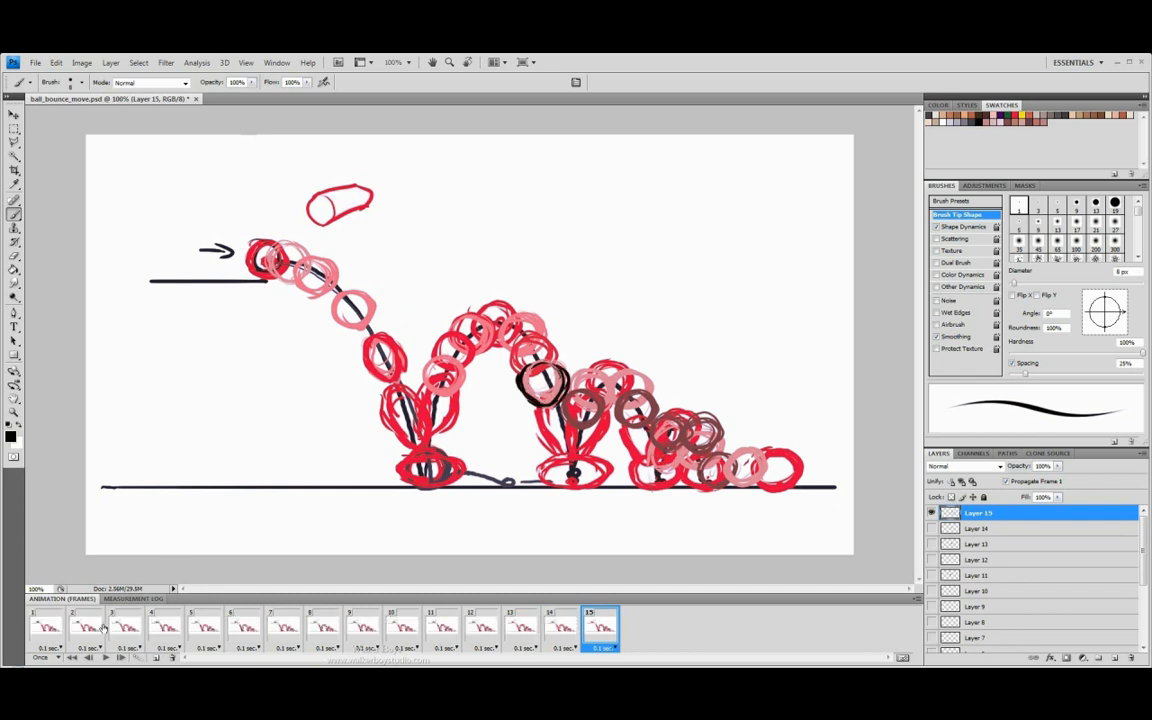
# Play the fifteen-frame animation several times to check the ball's motion.
pyautogui.click(105, 657)
pyautogui.click(105, 657)
pyautogui.click(105, 658)
pyautogui.click(105, 658)
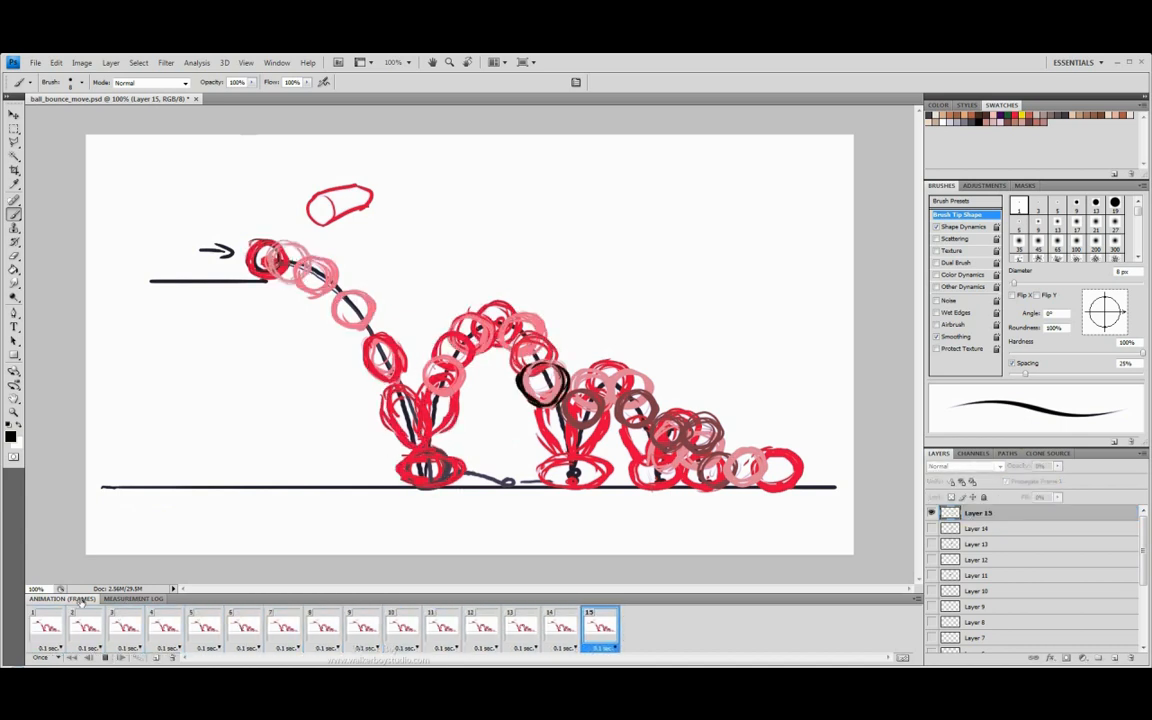
# Step through the first four animation frames and compare the ball's position along the first fall.
pyautogui.click(50, 626)
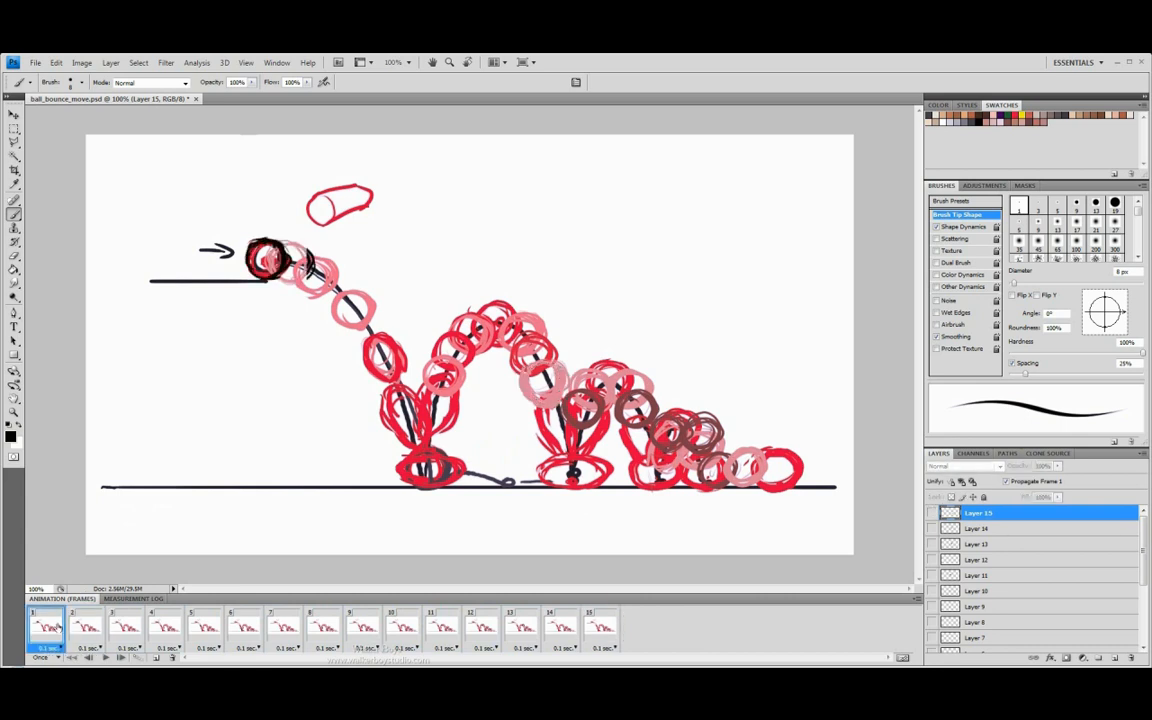
pyautogui.click(85, 625)
pyautogui.click(120, 625)
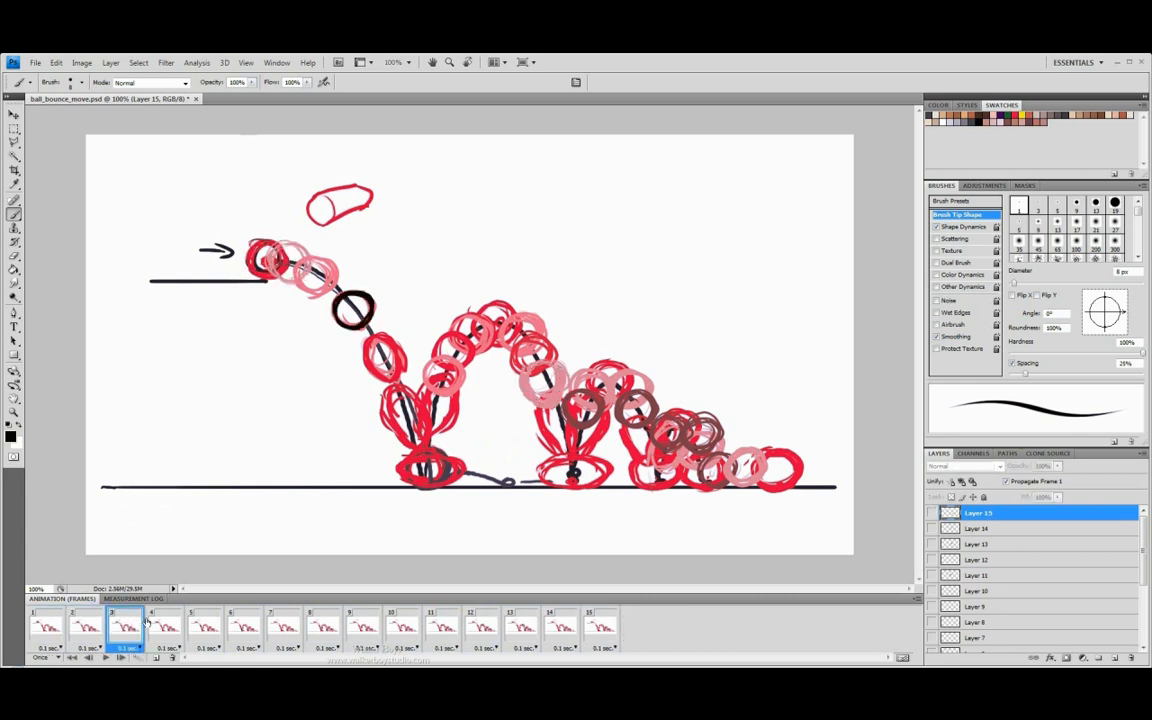
pyautogui.click(88, 625)
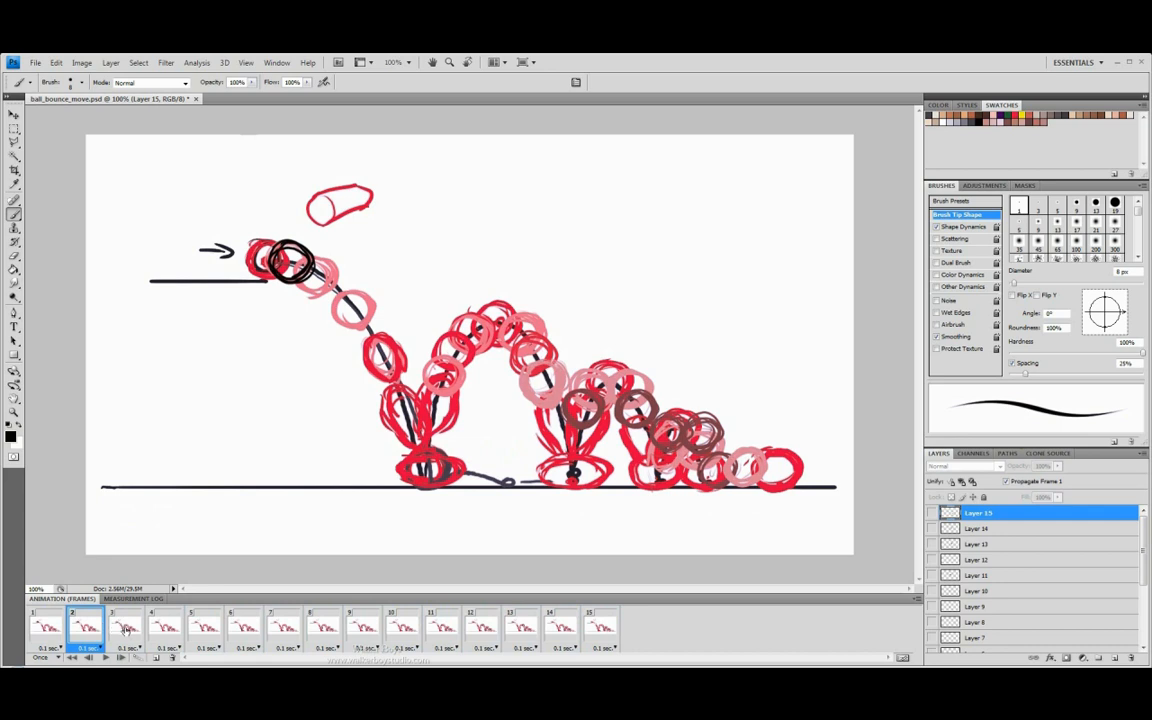
pyautogui.click(126, 627)
pyautogui.click(165, 626)
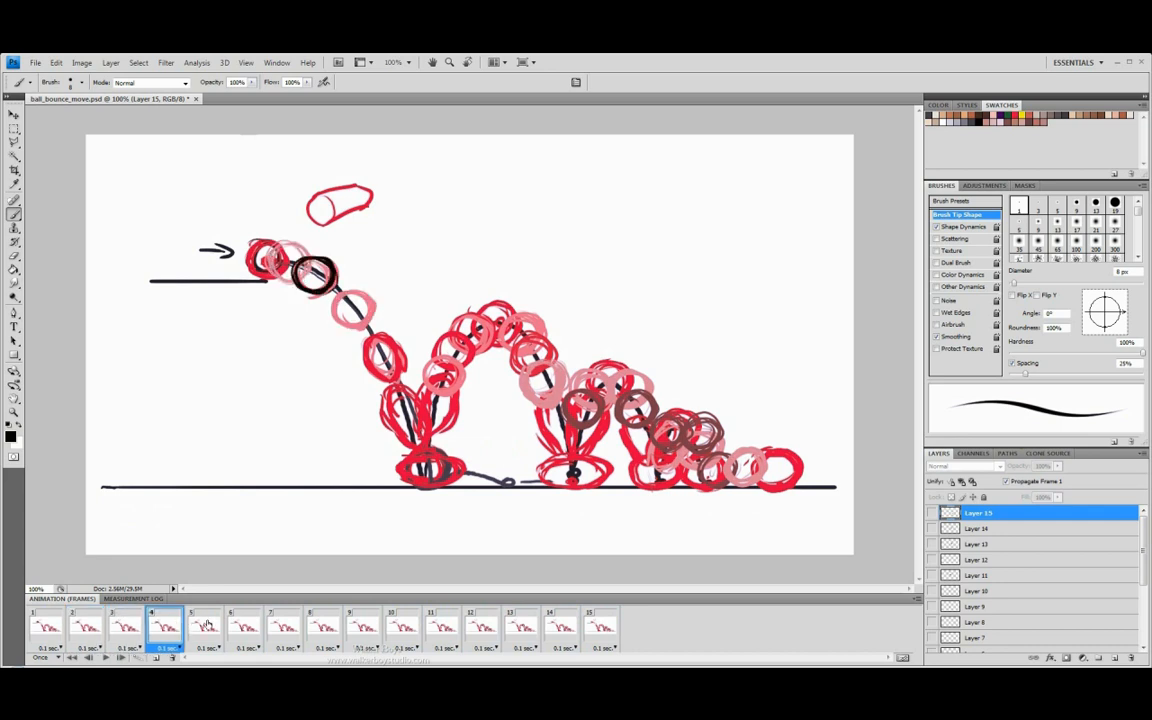
# Swap ball layers between frames 3 and 4, showing only Layer 3's ball on frame 3 and Layer 4's on frame 4, and play the animation.
pyautogui.click(128, 627)
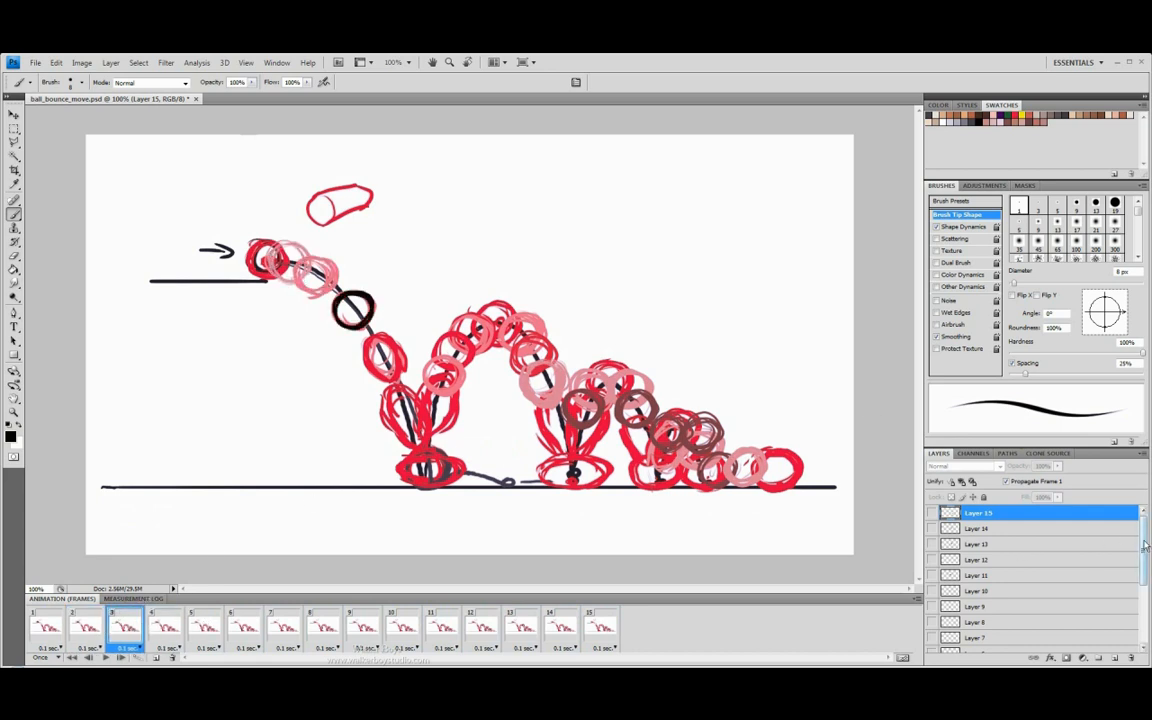
pyautogui.scroll(-5, 1146, 545)
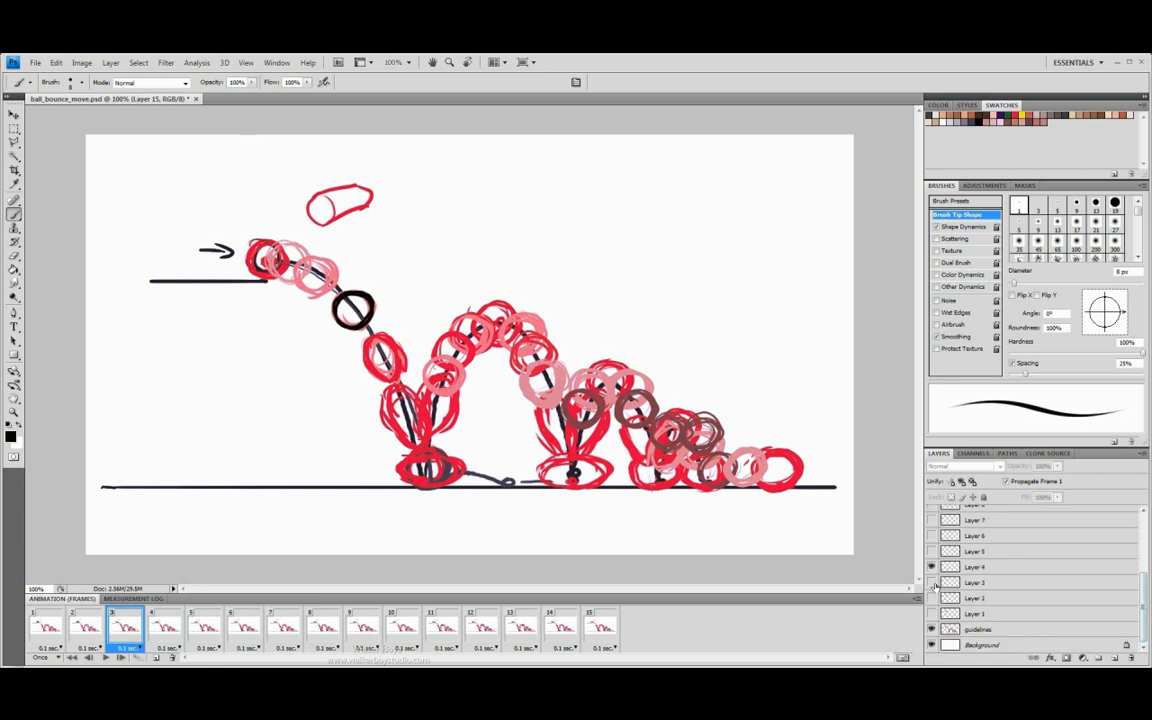
pyautogui.click(932, 583)
pyautogui.click(932, 567)
pyautogui.click(167, 628)
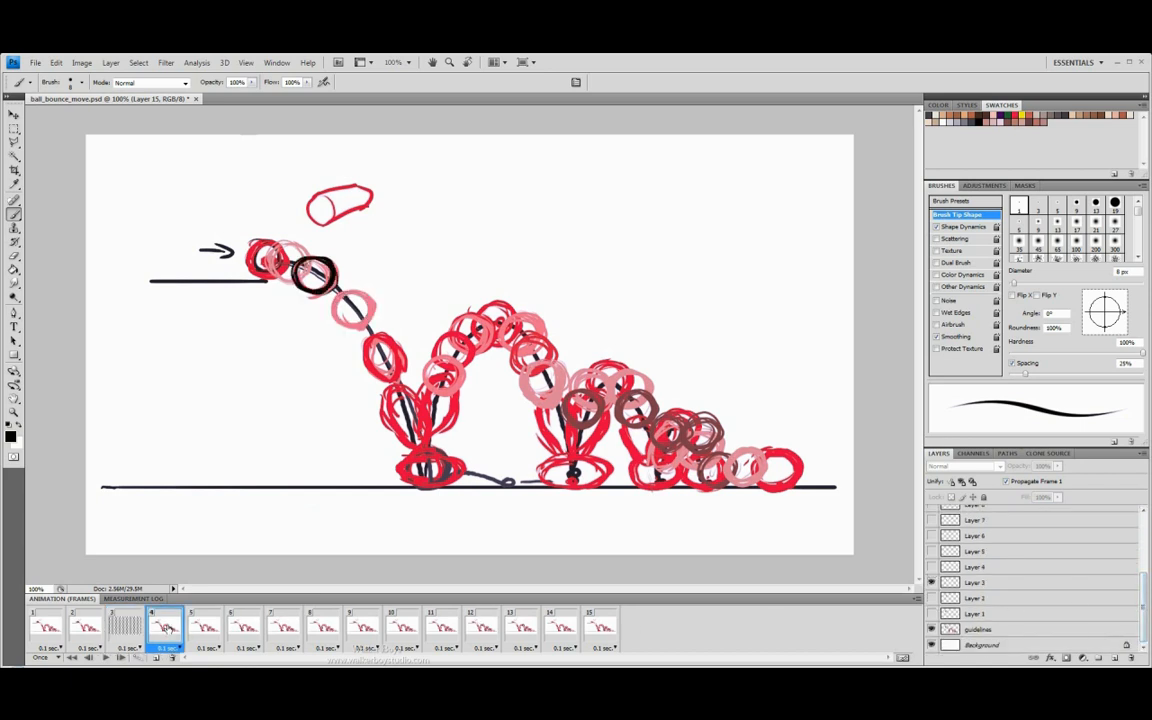
pyautogui.click(932, 567)
pyautogui.click(932, 583)
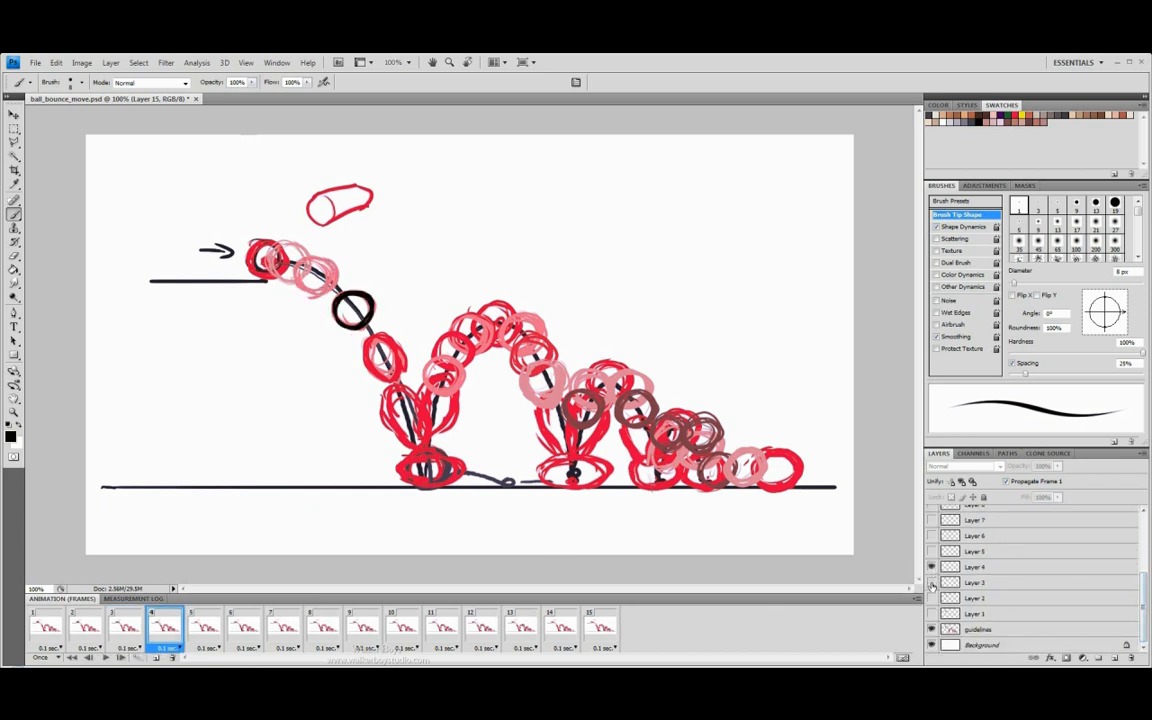
pyautogui.click(110, 657)
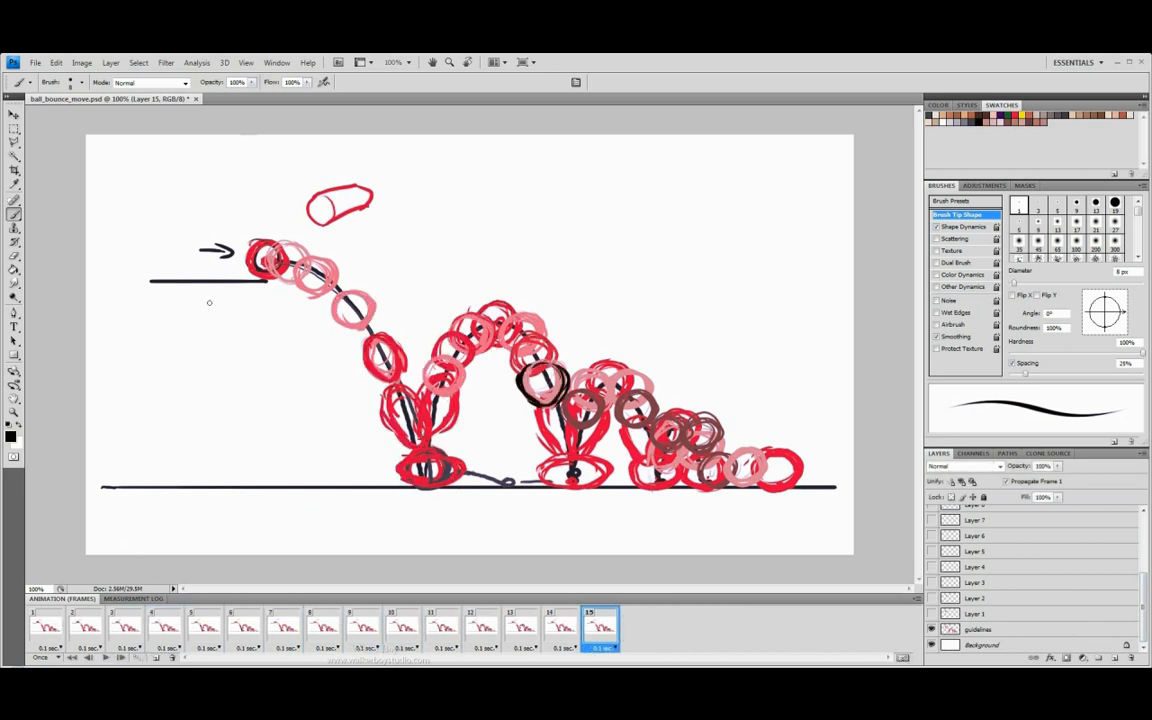
pyautogui.click(106, 657)
# Add a sixteenth frame and, on a new layer with the fifteenth ball hidden, draw a stretched black ball falling just above the second contact.
pyautogui.click(155, 657)
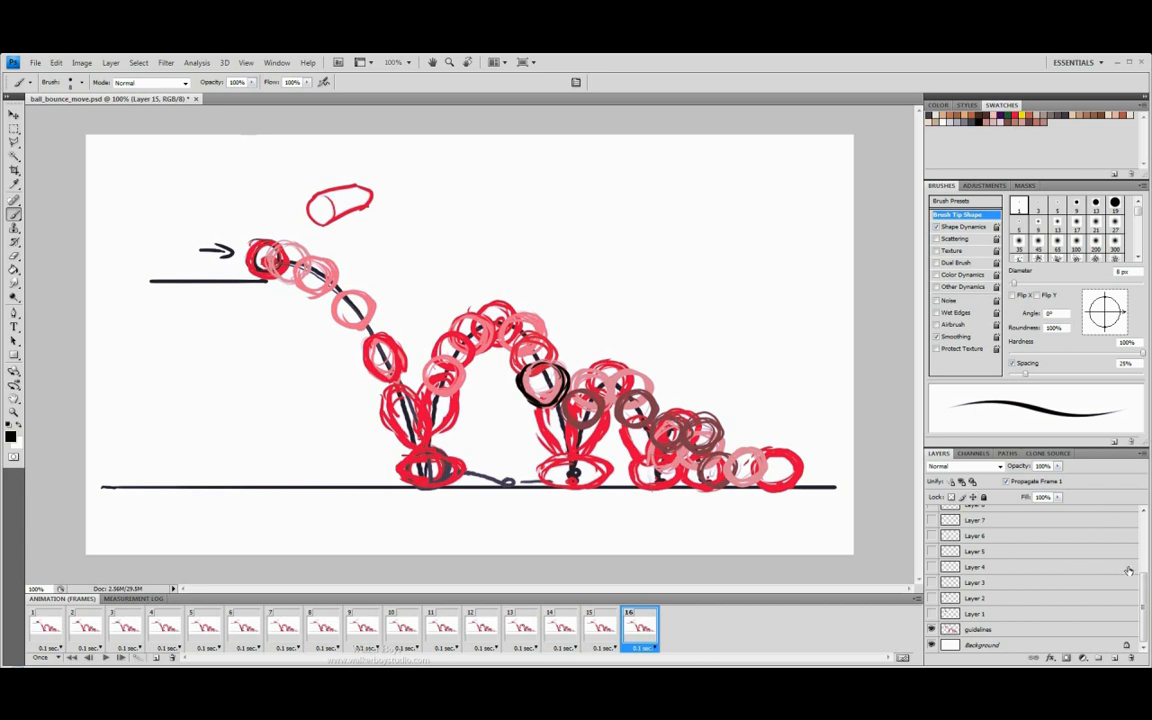
pyautogui.moveTo(1143, 595); pyautogui.dragTo(1142, 538)
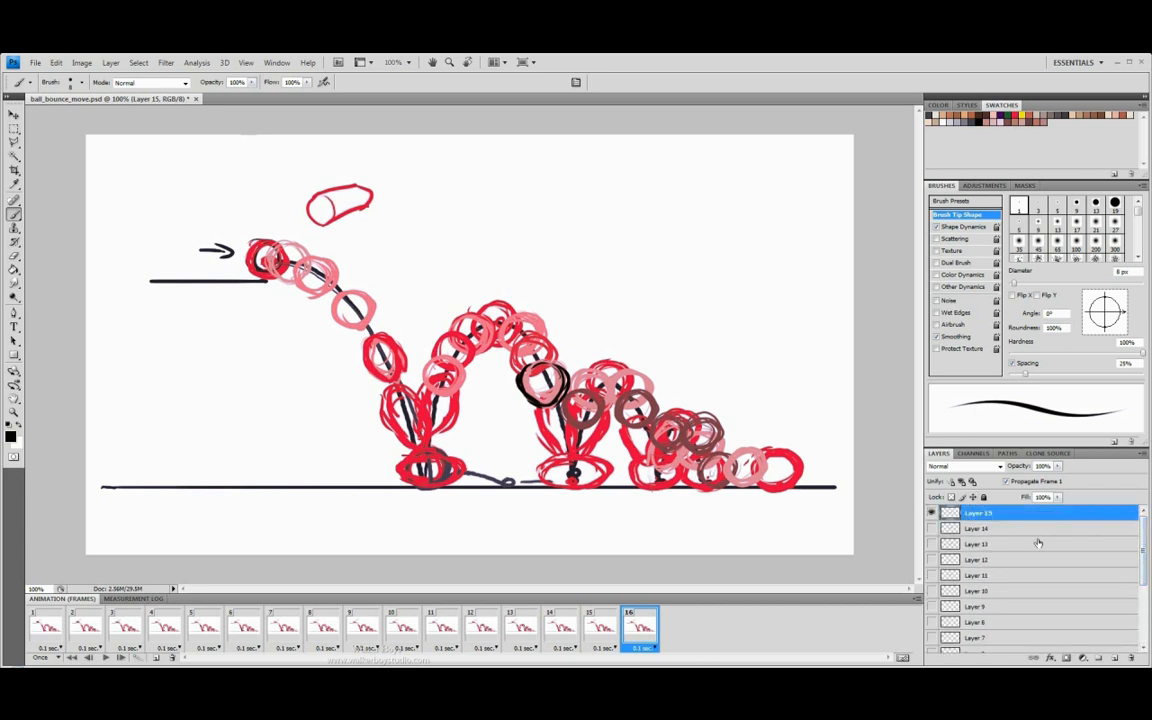
pyautogui.hotkey('ctrl', 'shift', 'n')
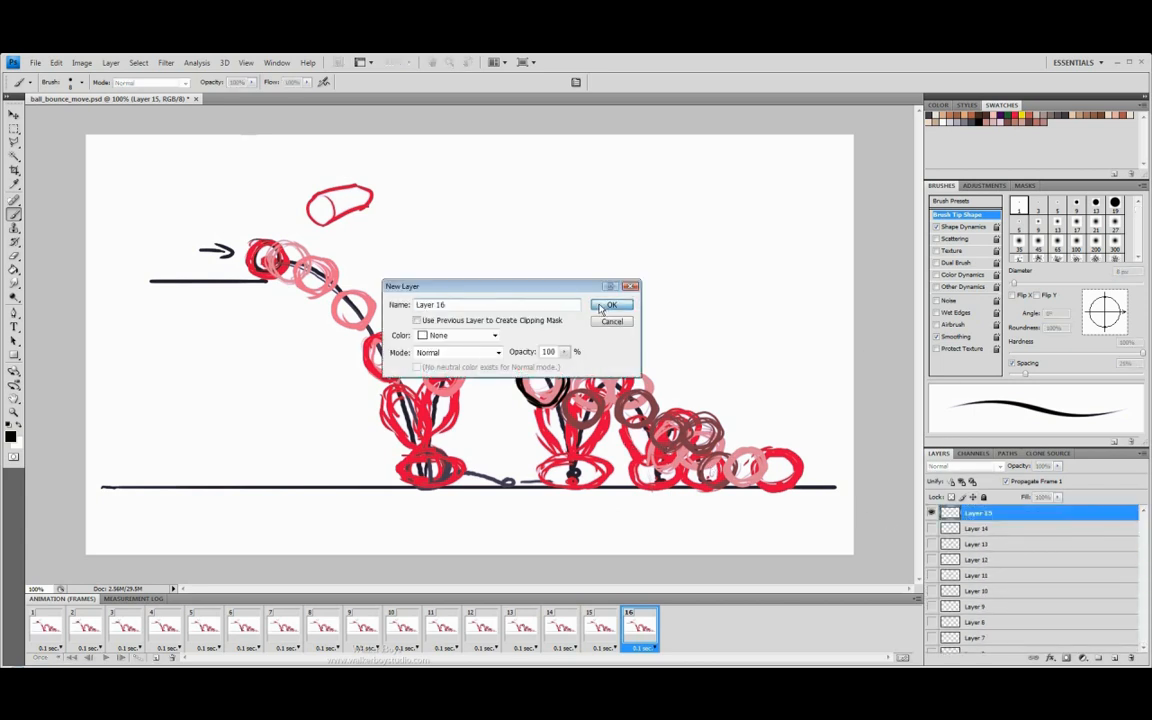
pyautogui.press('Return')
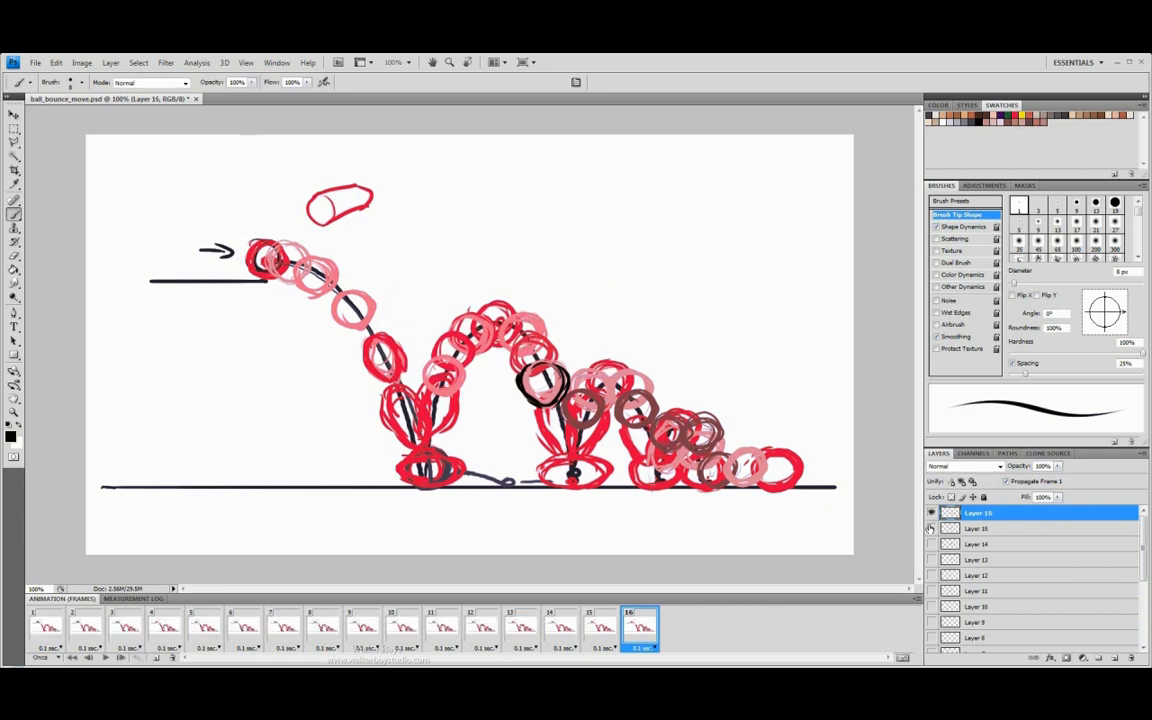
pyautogui.click(931, 528)
pyautogui.moveTo(550, 400)
pyautogui.mouseDown()
pyautogui.moveTo(542, 427)
pyautogui.moveTo(576, 458)
pyautogui.moveTo(560, 395)
pyautogui.moveTo(541, 427)
pyautogui.moveTo(573, 454)
pyautogui.mouseUp()
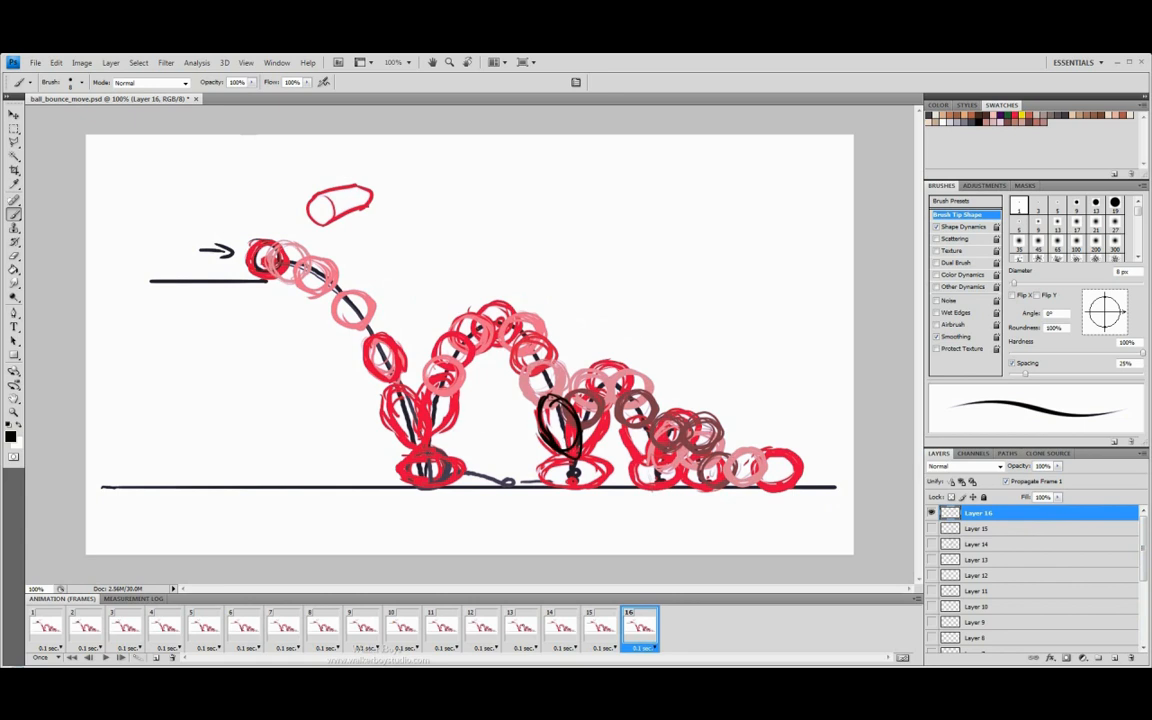
# Add a seventeenth frame and, on a new layer with the sixteenth ball hidden, draw a squashed black ball over the guide at the second contact.
pyautogui.click(157, 659)
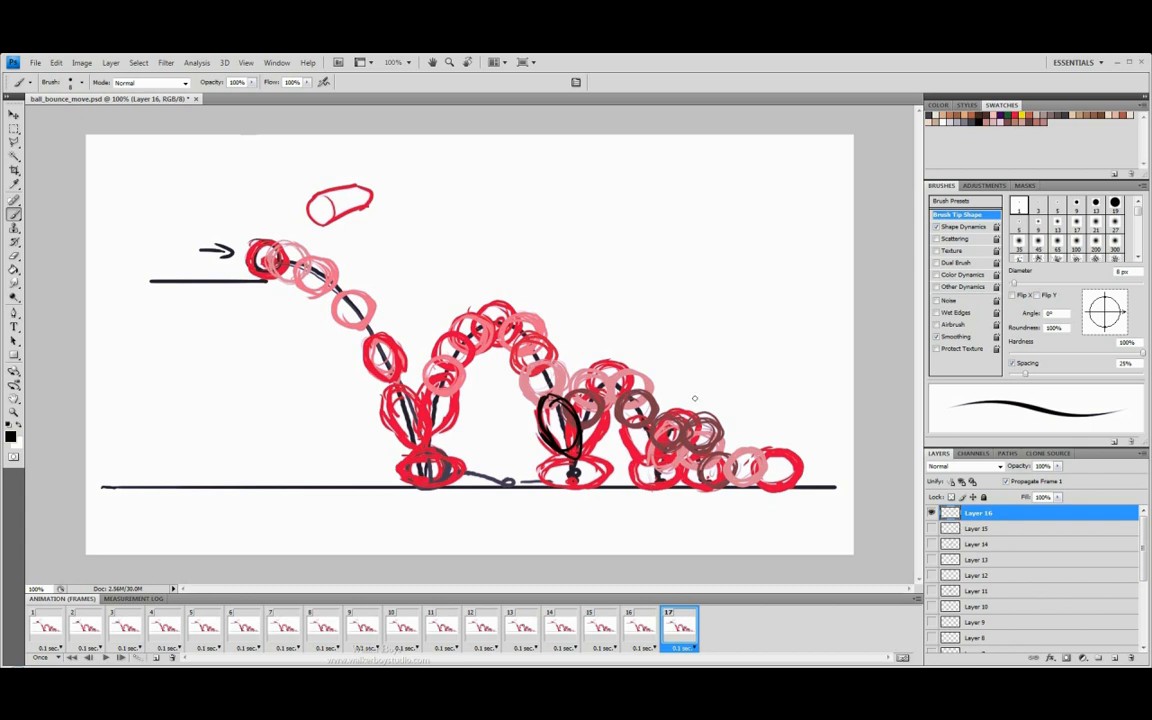
pyautogui.hotkey('ctrl', 'shift', 'n')
pyautogui.click(613, 303)
pyautogui.click(932, 528)
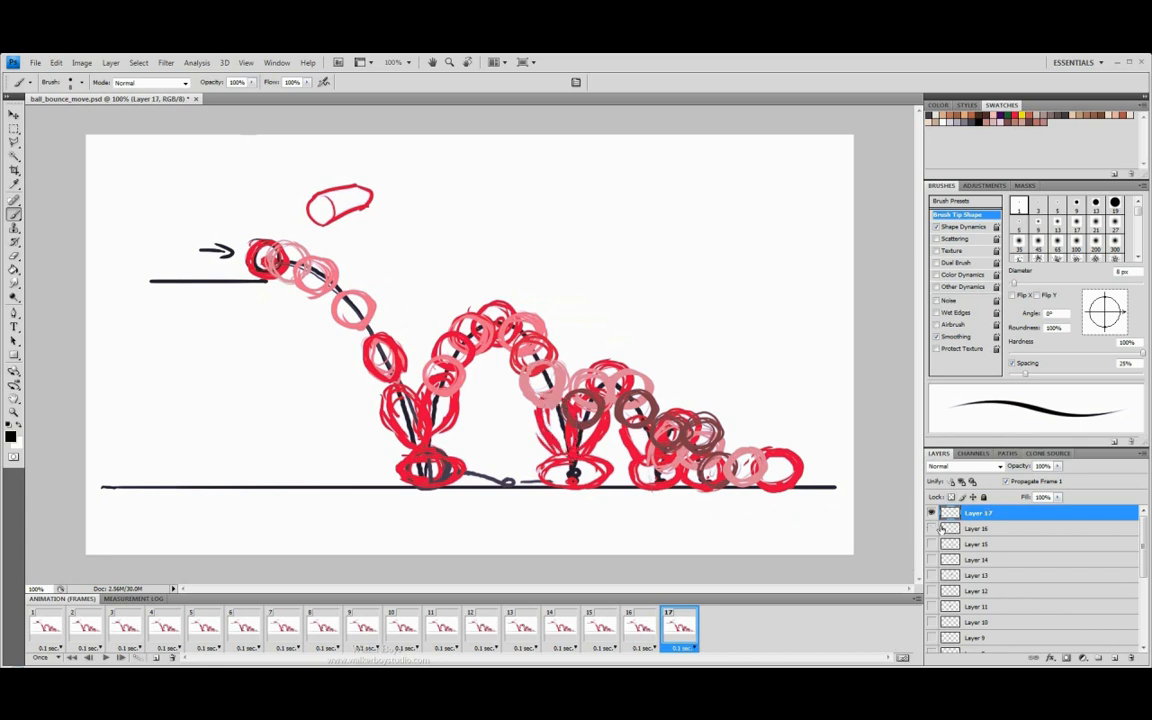
pyautogui.click(932, 528)
pyautogui.click(932, 528)
pyautogui.moveTo(546, 464)
pyautogui.mouseDown()
pyautogui.moveTo(607, 467)
pyautogui.moveTo(556, 486)
pyautogui.moveTo(609, 469)
pyautogui.moveTo(579, 490)
pyautogui.mouseUp()
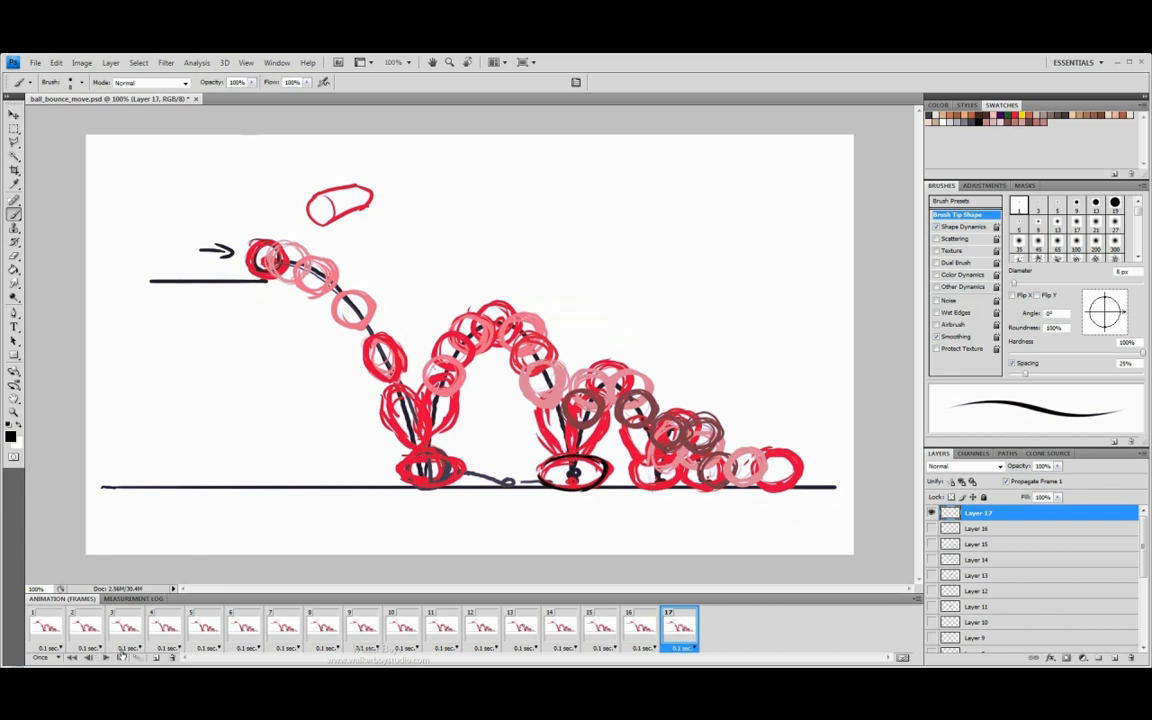
# Add an eighteenth frame and, on a new layer with the seventeenth ball hidden, draw a stretched black ball rising from the second contact.
pyautogui.click(157, 659)
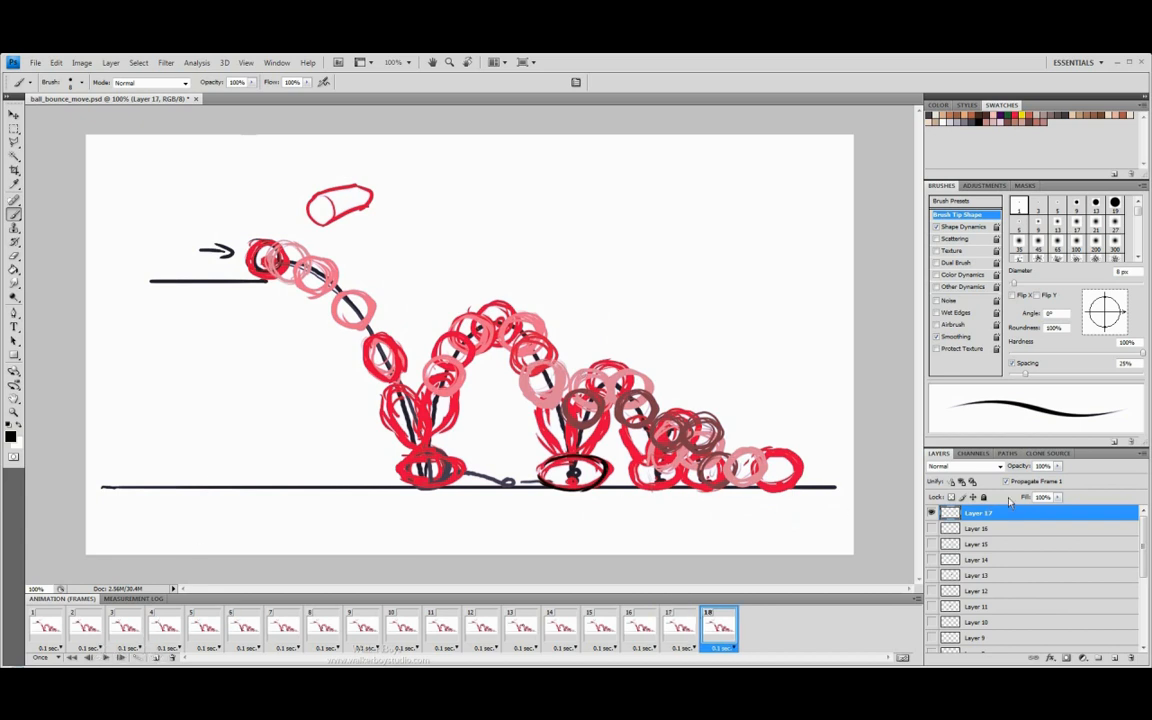
pyautogui.hotkey('ctrl', 'shift', 'n')
pyautogui.click(610, 307)
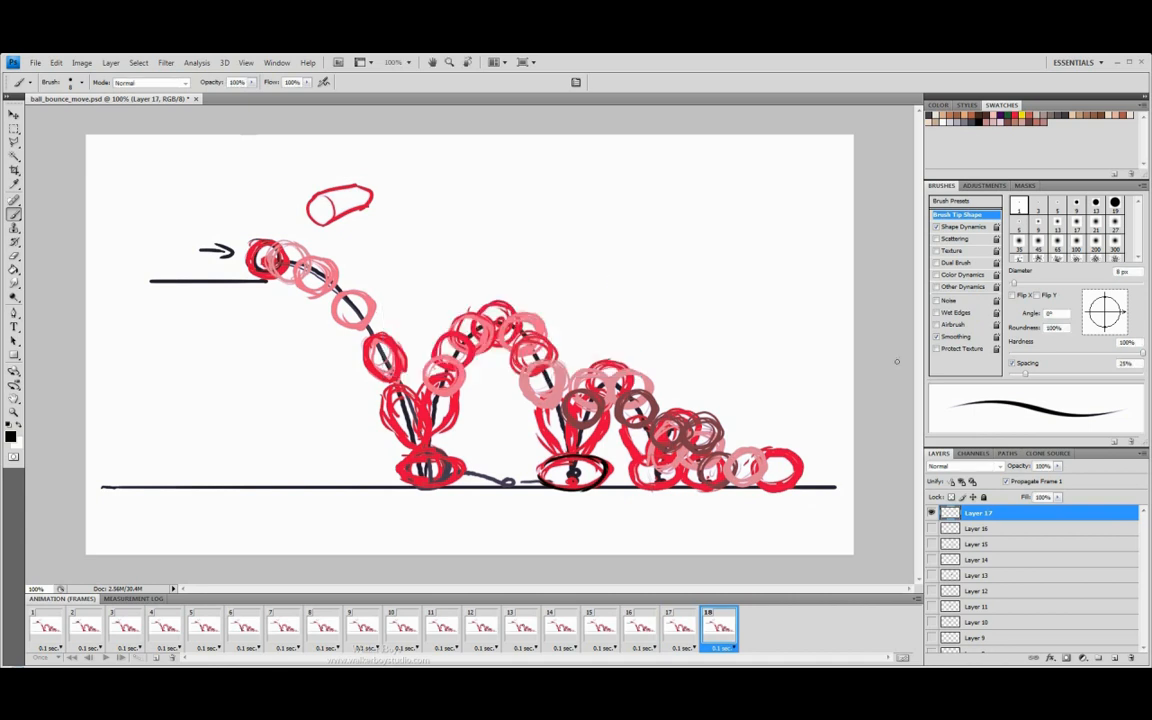
pyautogui.click(931, 528)
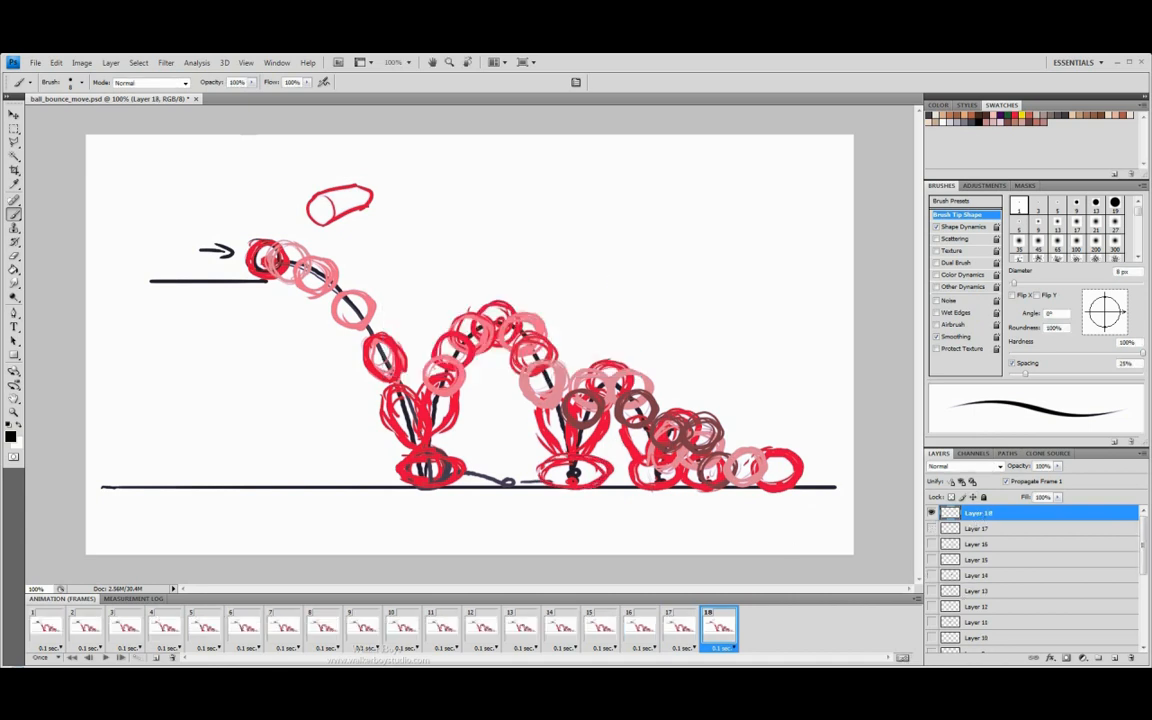
pyautogui.moveTo(583, 403)
pyautogui.mouseDown()
pyautogui.moveTo(570, 430)
pyautogui.moveTo(601, 443)
pyautogui.moveTo(588, 463)
pyautogui.moveTo(601, 415)
pyautogui.moveTo(576, 470)
pyautogui.mouseUp()
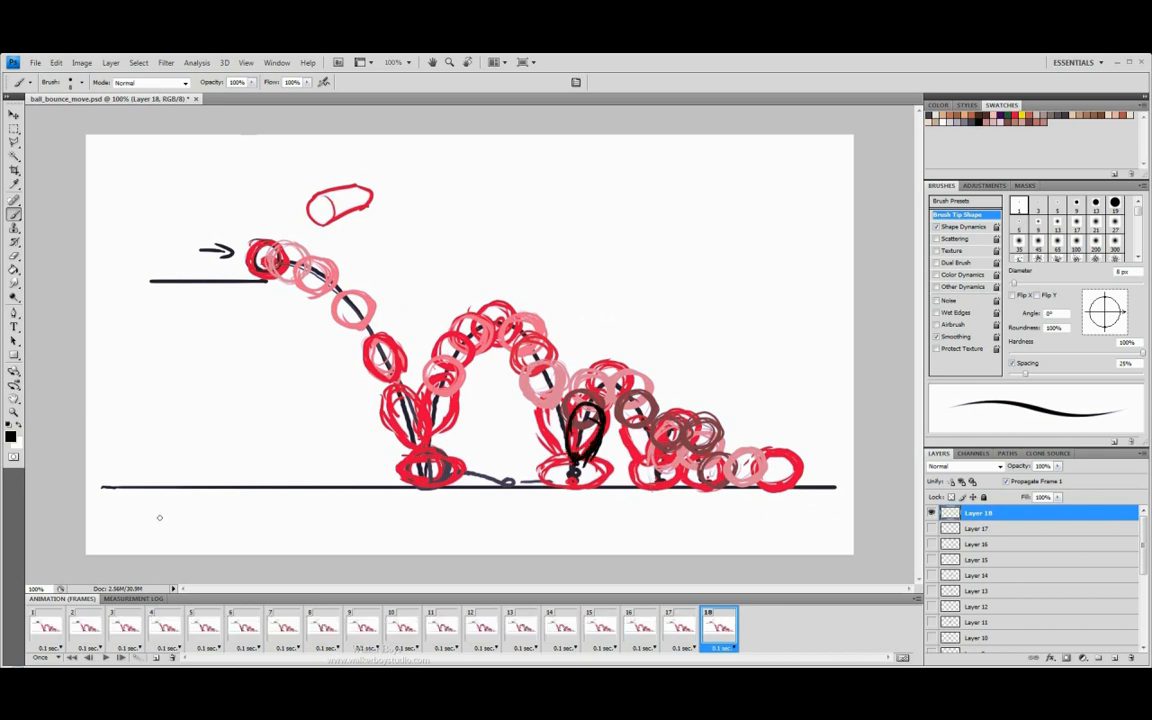
# Add a nineteenth frame and, on a new layer with the eighteenth ball hidden, draw a round black ball over the brown guide ball rising toward the second peak.
pyautogui.click(156, 657)
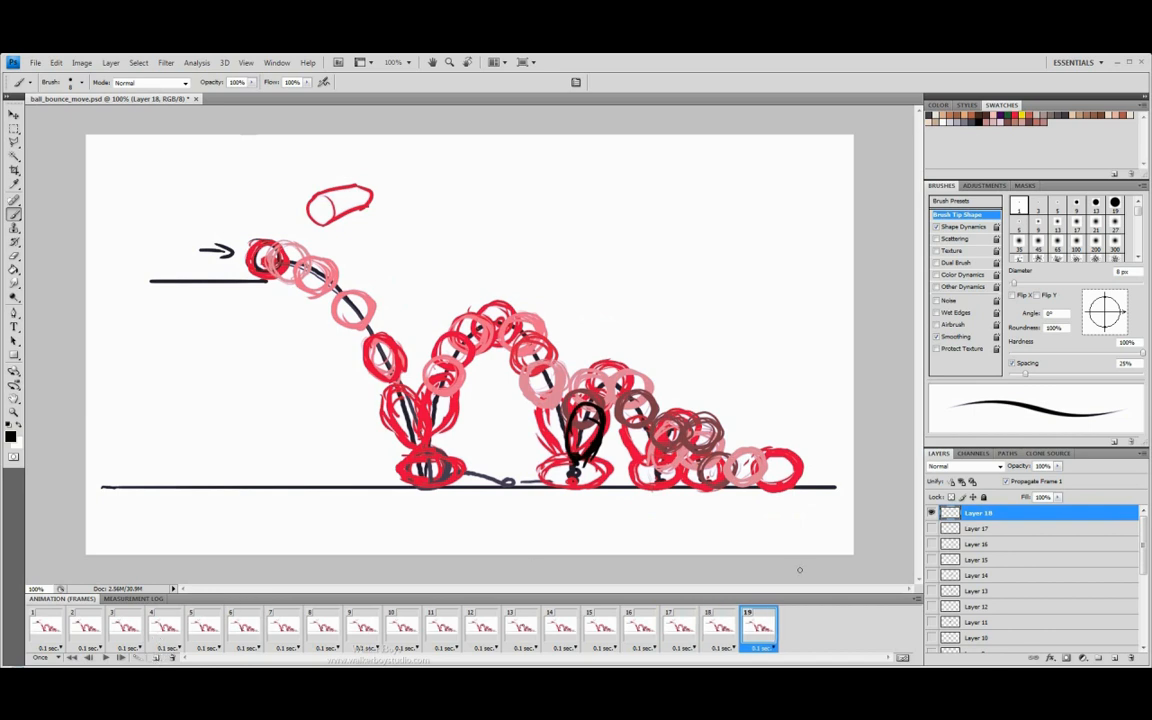
pyautogui.hotkey('ctrl', 'shift', 'n')
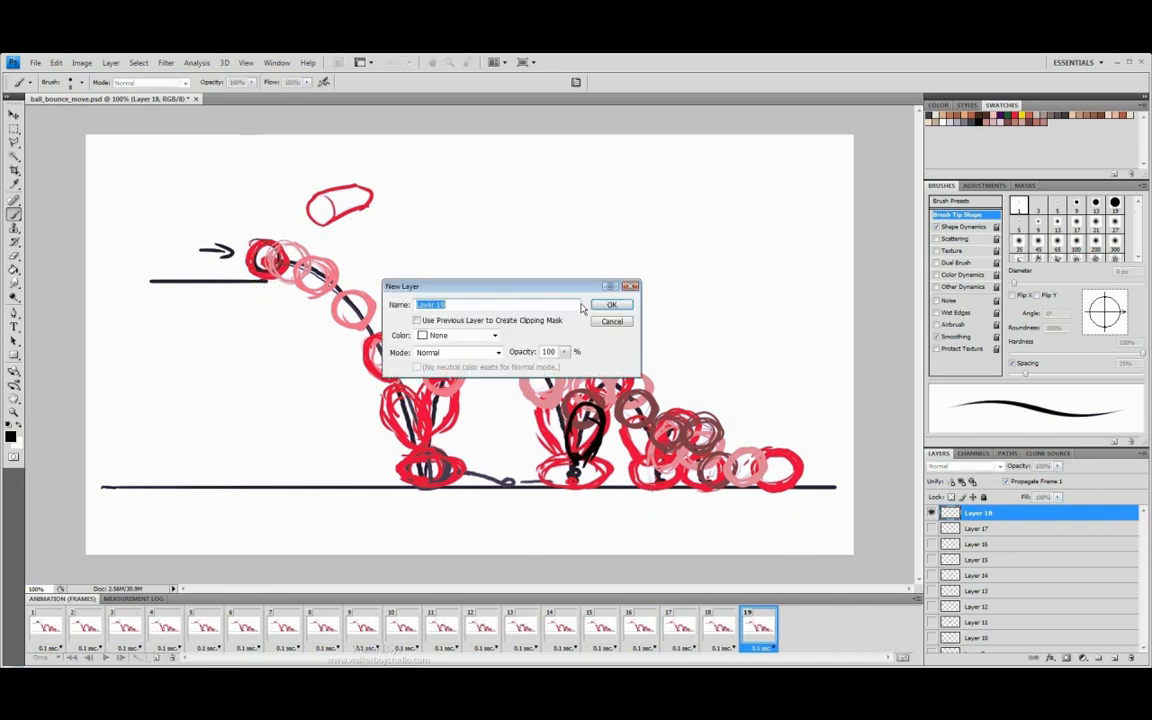
pyautogui.click(608, 305)
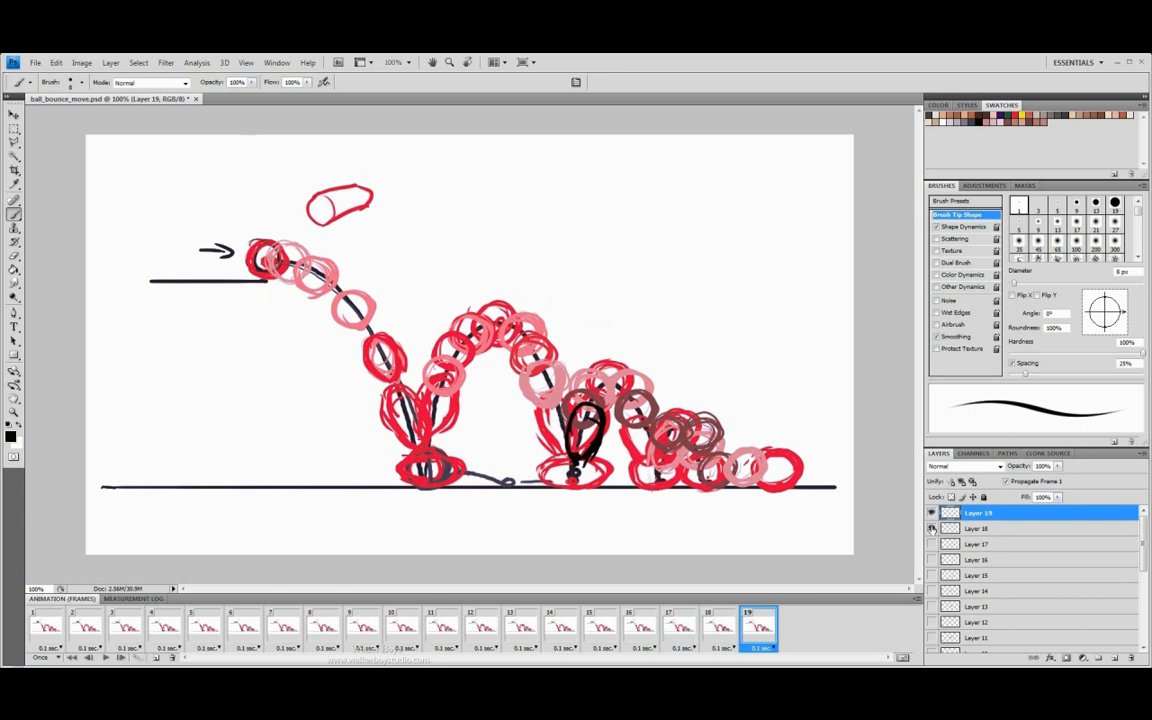
pyautogui.click(932, 528)
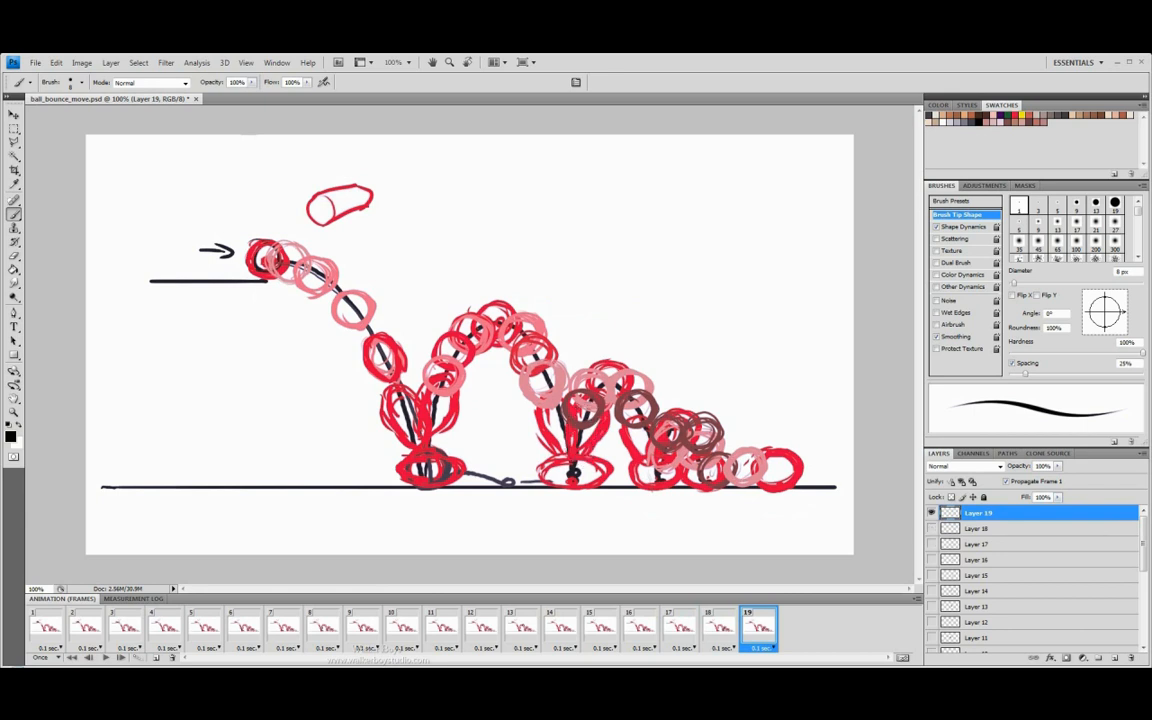
pyautogui.moveTo(568, 400)
pyautogui.mouseDown()
pyautogui.moveTo(601, 403)
pyautogui.moveTo(567, 403)
pyautogui.mouseUp()
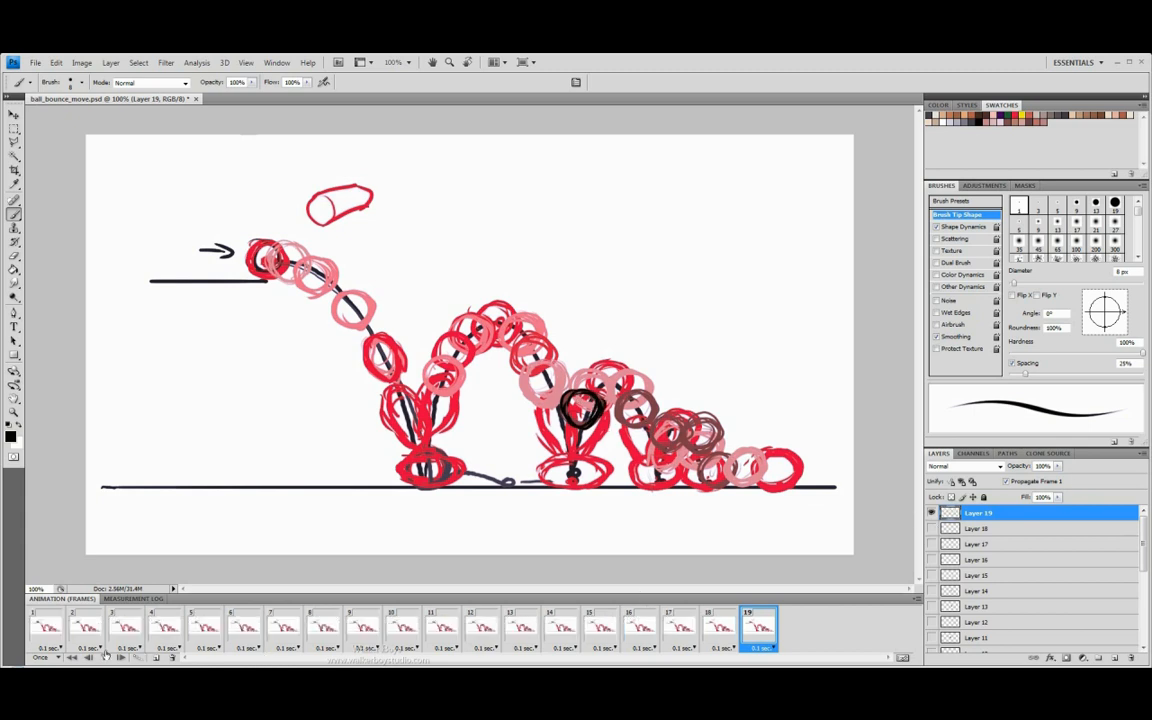
# Add a twentieth frame and, on a new layer with the nineteenth ball hidden, draw a black ball over the pink guide ball just before the second peak.
pyautogui.click(157, 659)
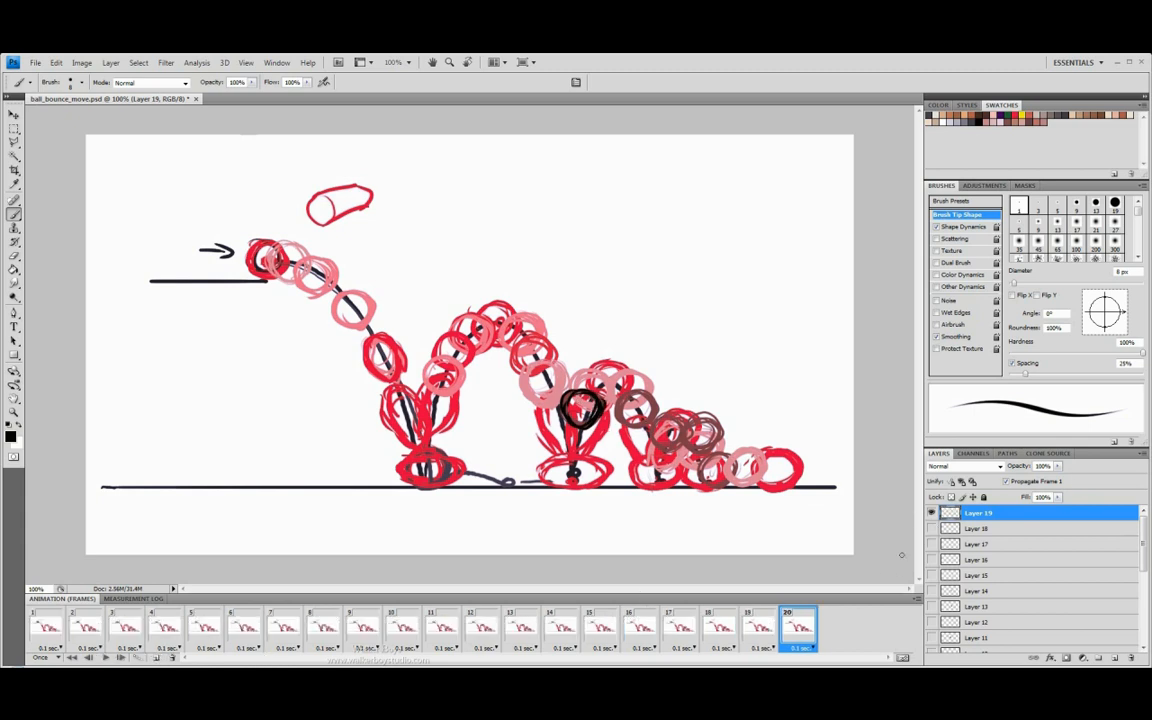
pyautogui.hotkey('ctrl', 'shift', 'n')
pyautogui.click(611, 305)
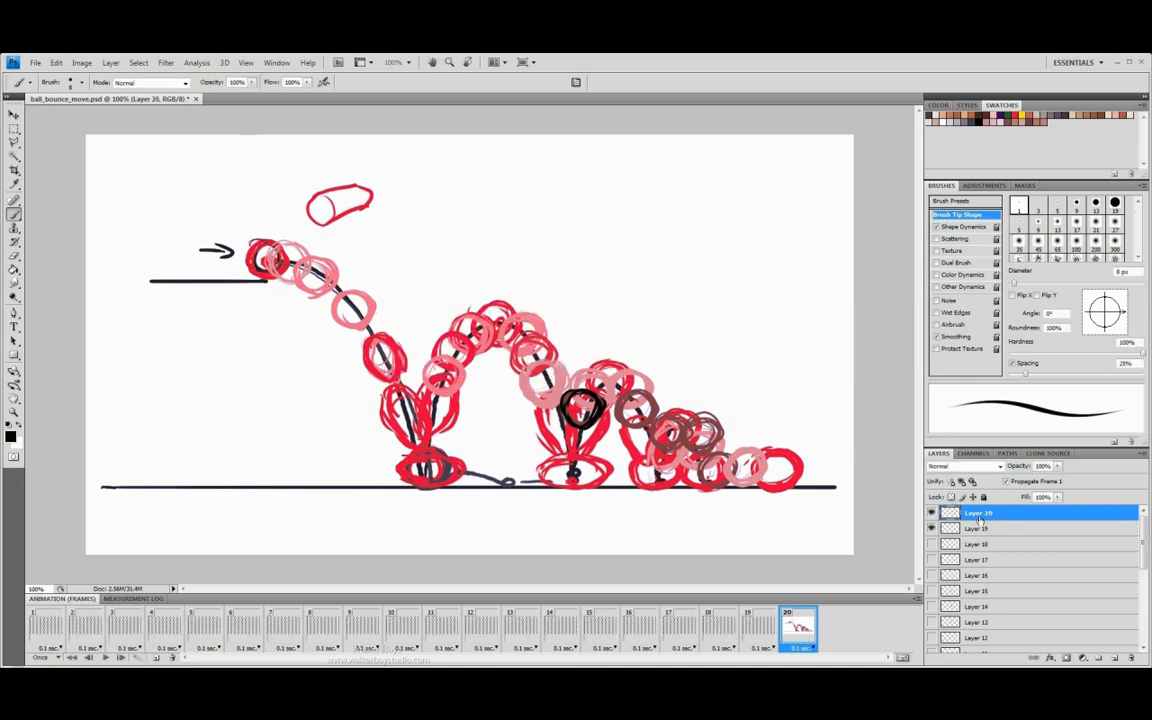
pyautogui.click(932, 528)
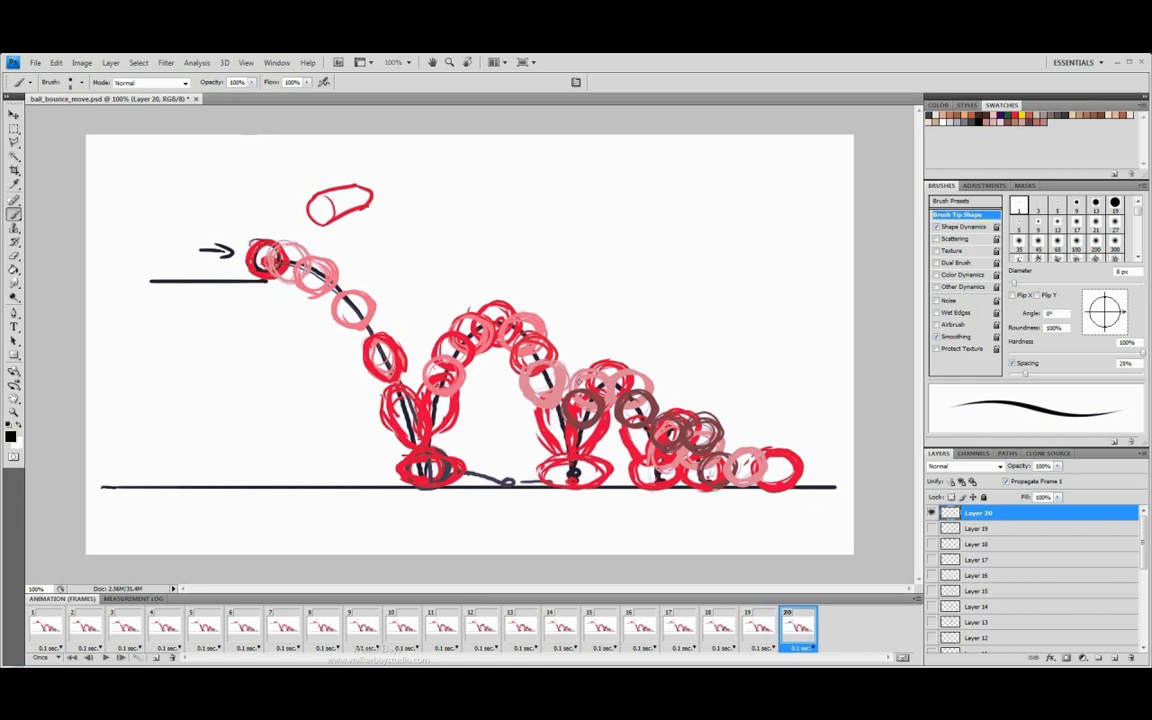
pyautogui.moveTo(578, 381)
pyautogui.mouseDown()
pyautogui.moveTo(597, 408)
pyautogui.moveTo(580, 393)
pyautogui.moveTo(584, 403)
pyautogui.mouseUp()
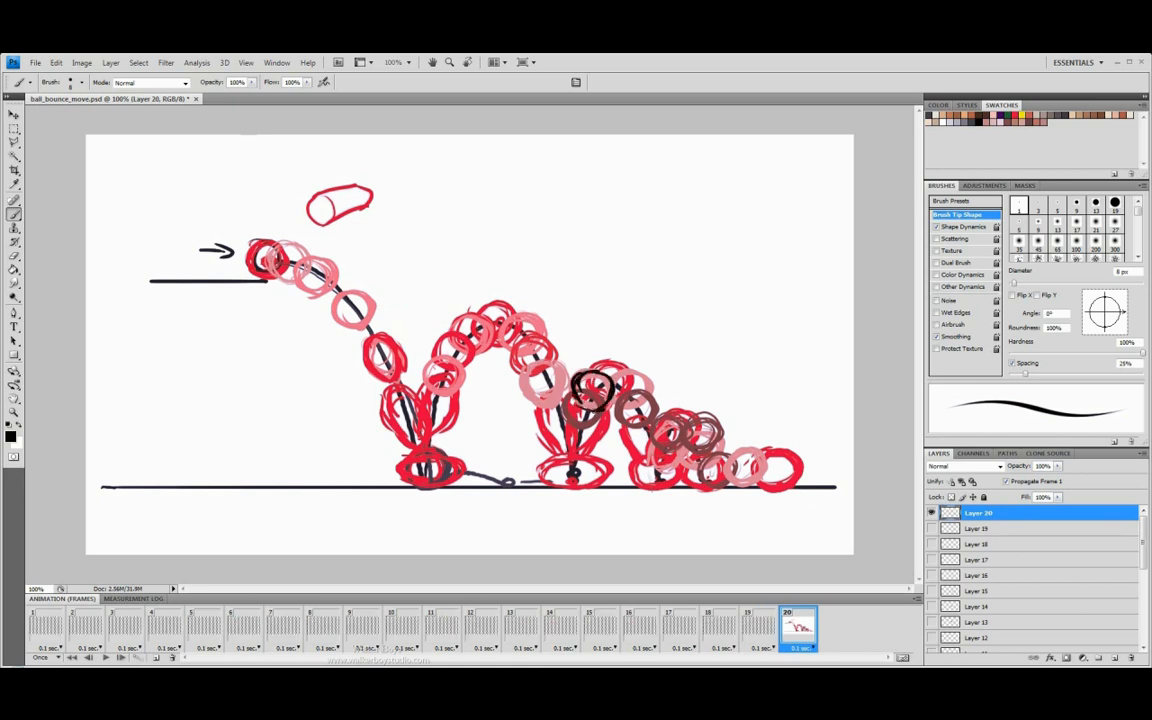
# Add a twenty-first frame and, on a new layer with the twentieth ball hidden, draw a black ball over the red guide ball at the second peak.
pyautogui.click(157, 658)
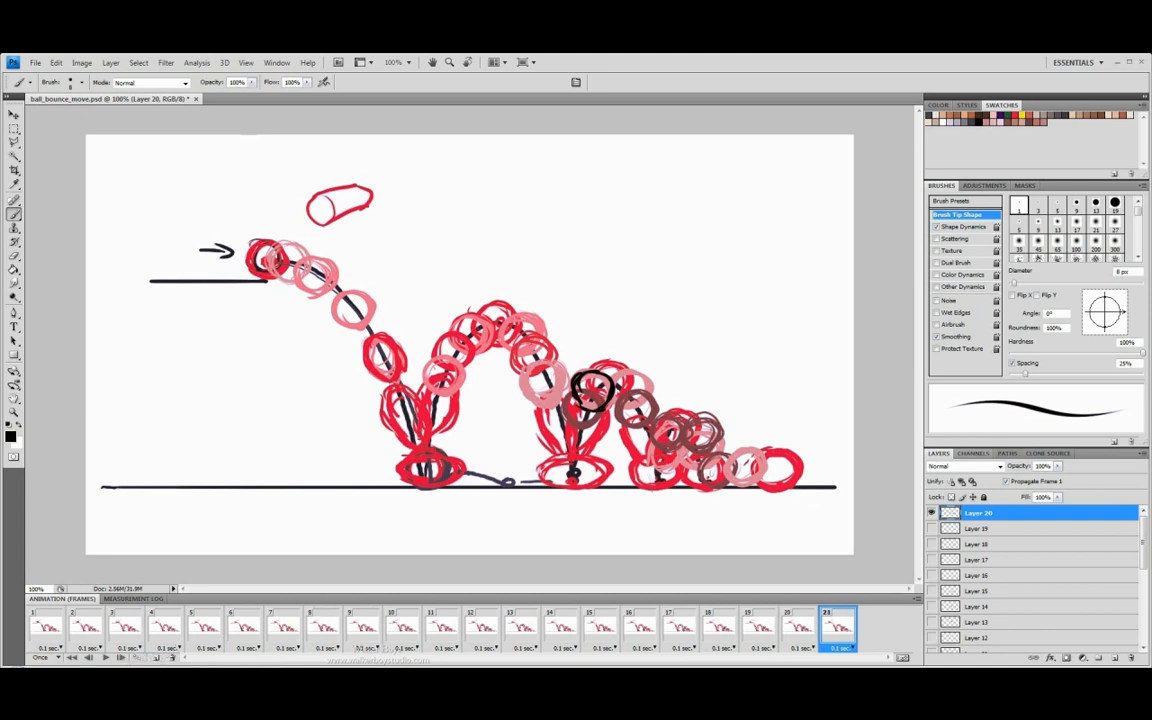
pyautogui.hotkey('ctrl', 'shift', 'n')
pyautogui.press('Return')
pyautogui.moveTo(618, 367); pyautogui.dragTo(600, 367)
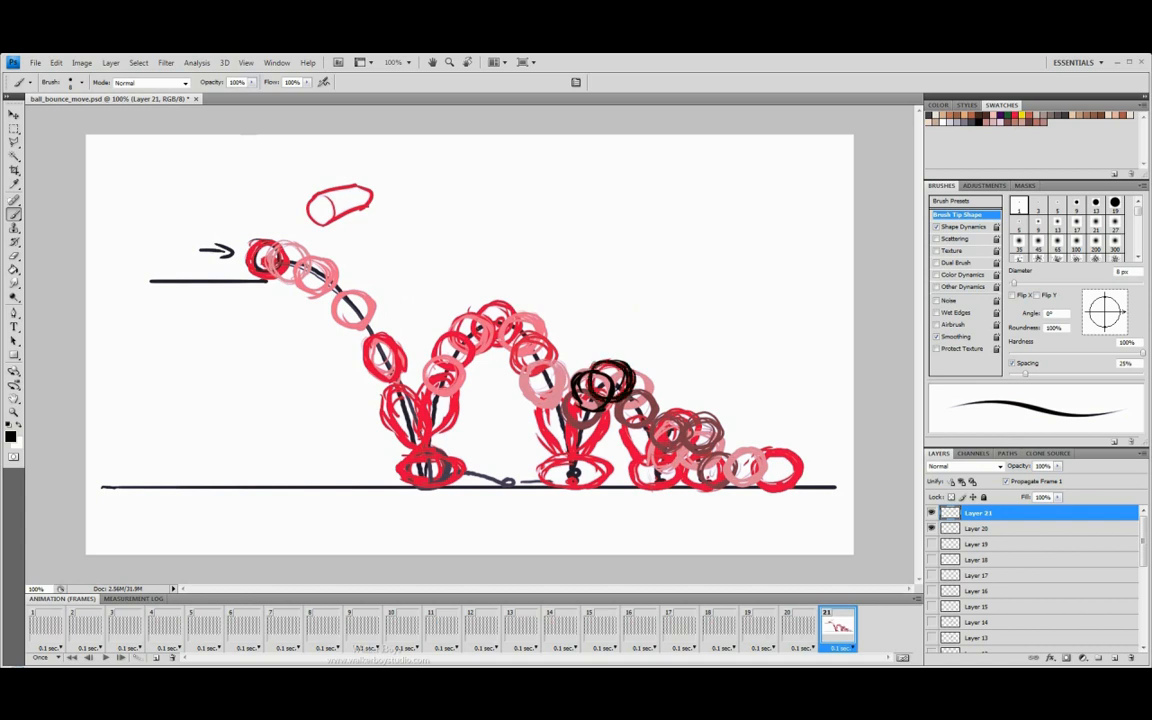
pyautogui.click(932, 528)
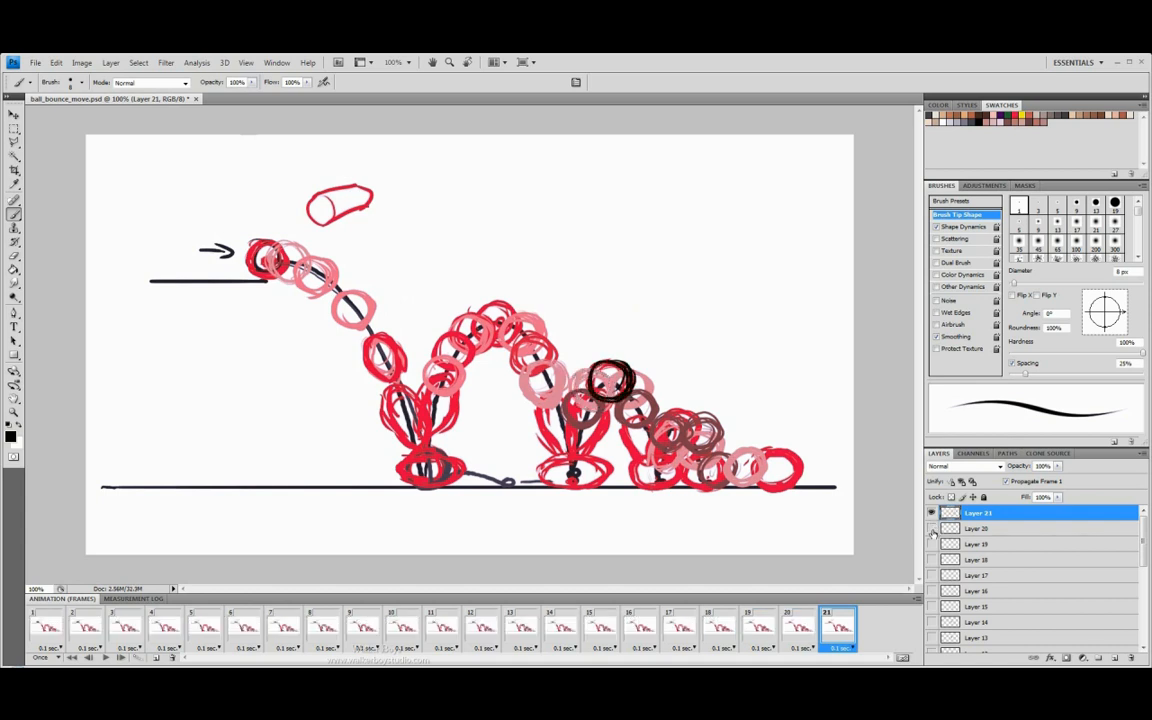
# Add a twenty-second frame and, on a new layer with the twenty-first ball hidden, draw a black ball over the brown guide ball falling past the second peak.
pyautogui.doubleClick(157, 658)
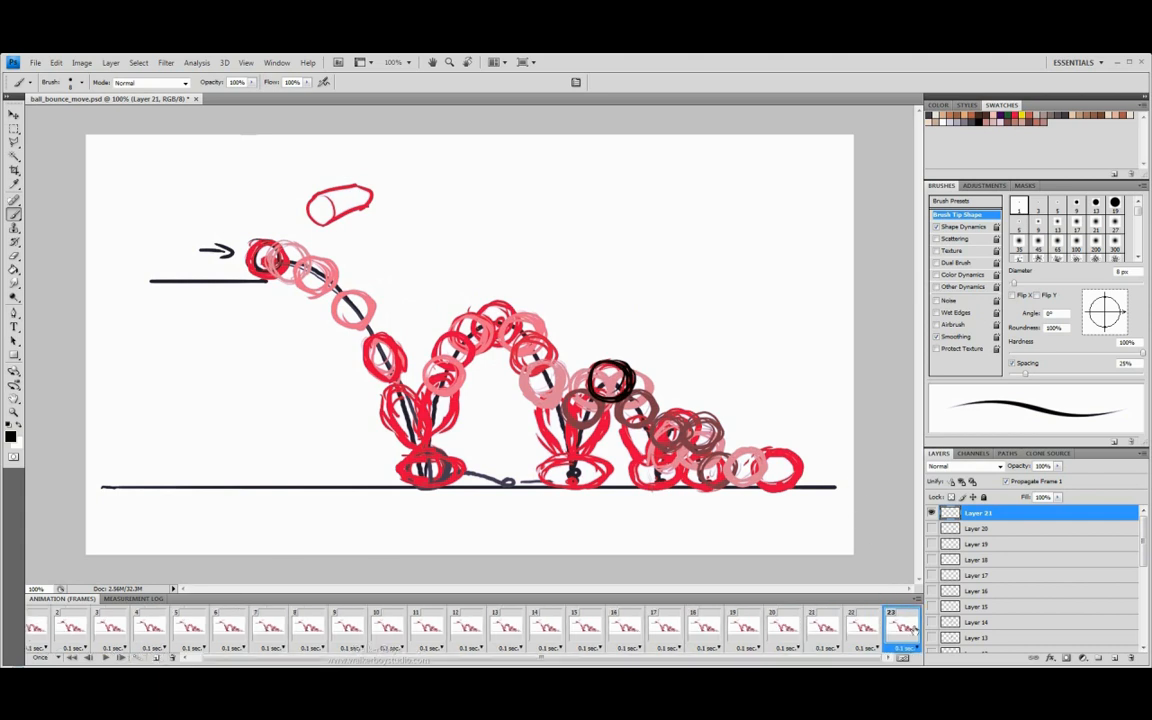
pyautogui.hotkey('ctrl', 'z')
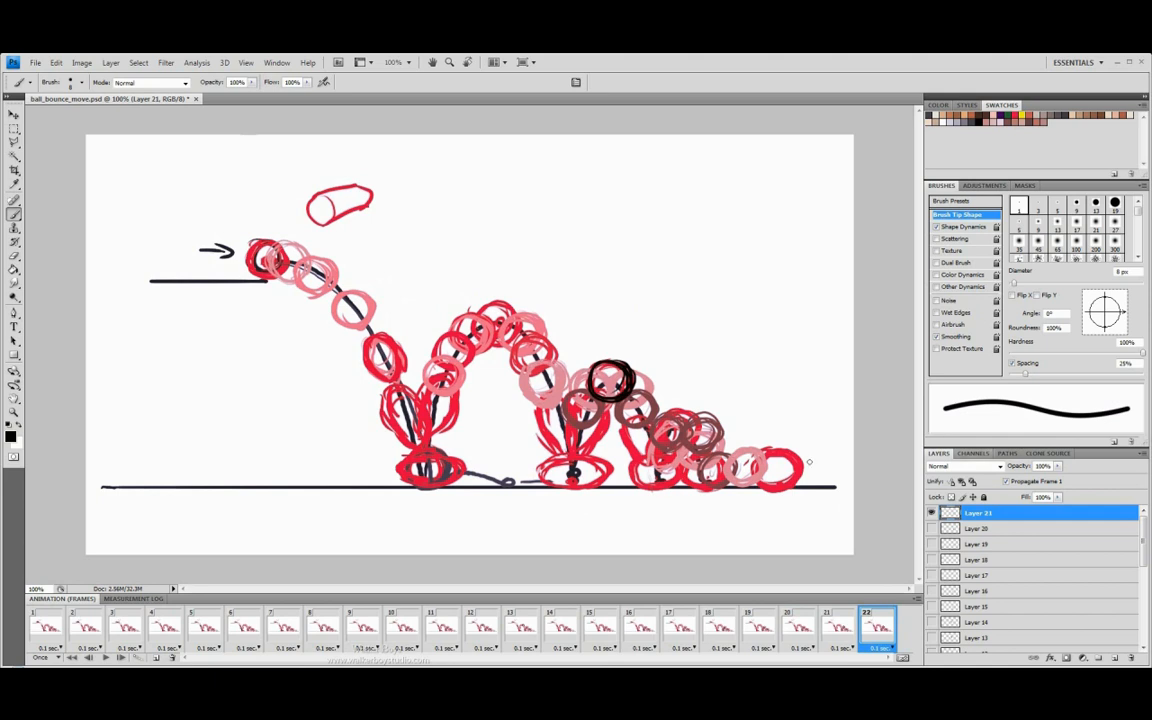
pyautogui.hotkey('ctrl', 'shift', 'n')
pyautogui.click(612, 307)
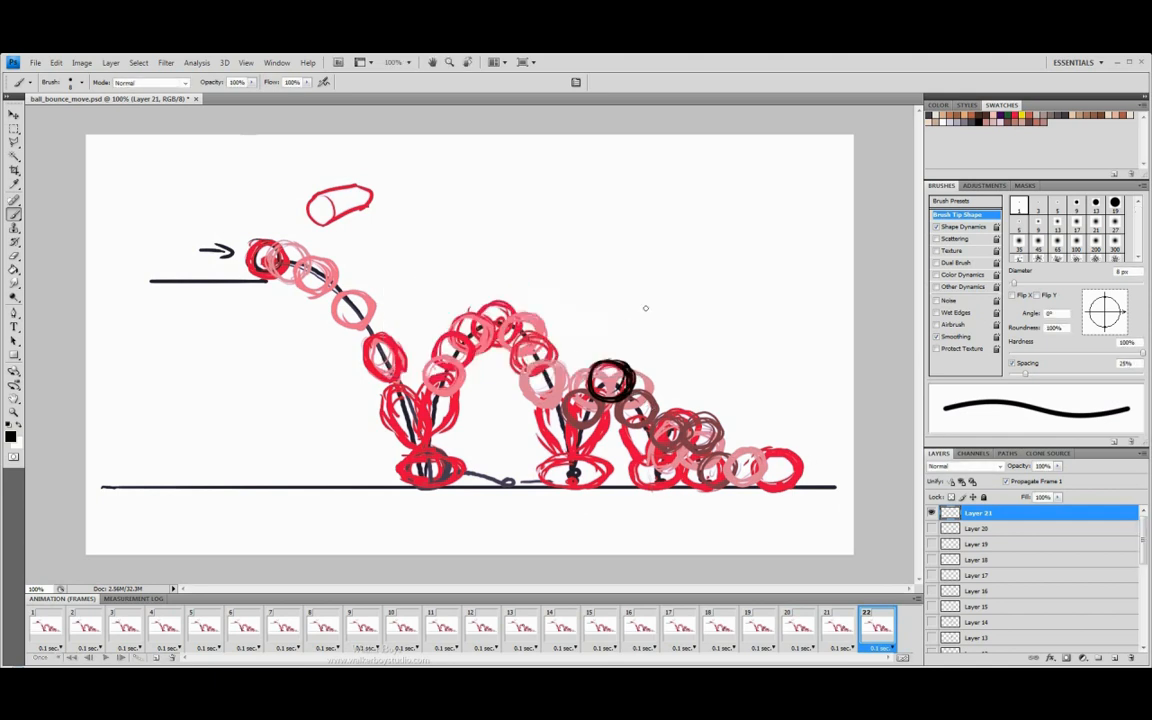
pyautogui.moveTo(640, 392)
pyautogui.mouseDown()
pyautogui.moveTo(648, 424)
pyautogui.moveTo(618, 398)
pyautogui.mouseUp()
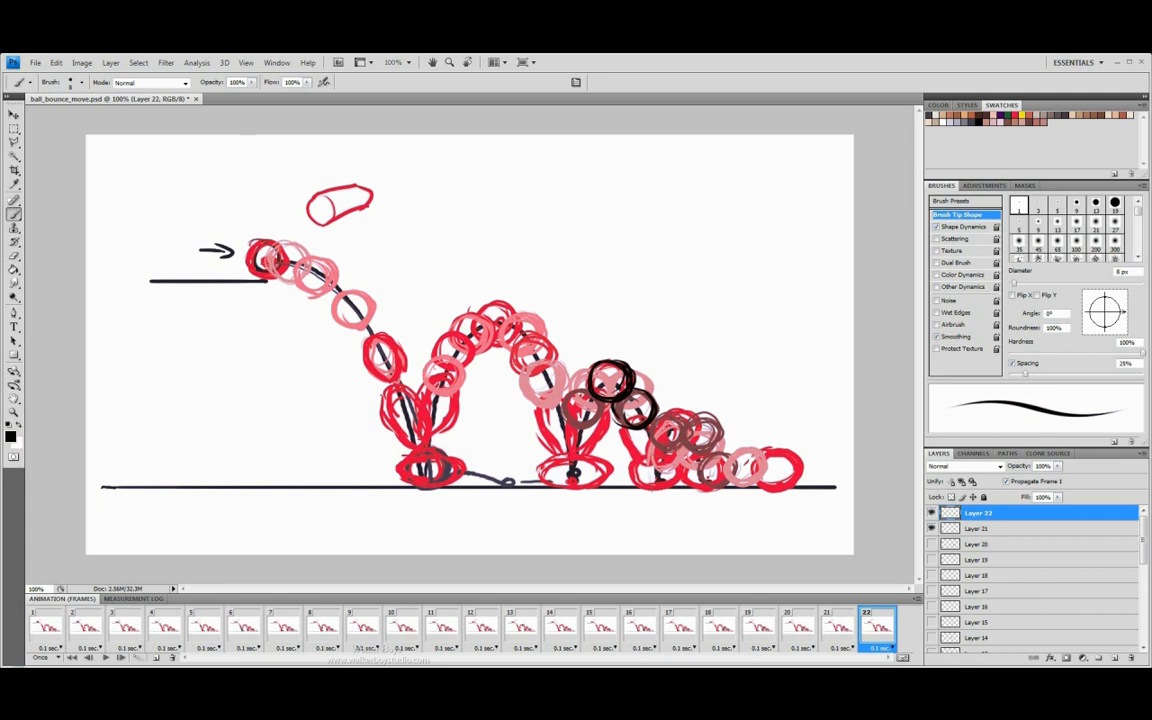
pyautogui.click(936, 529)
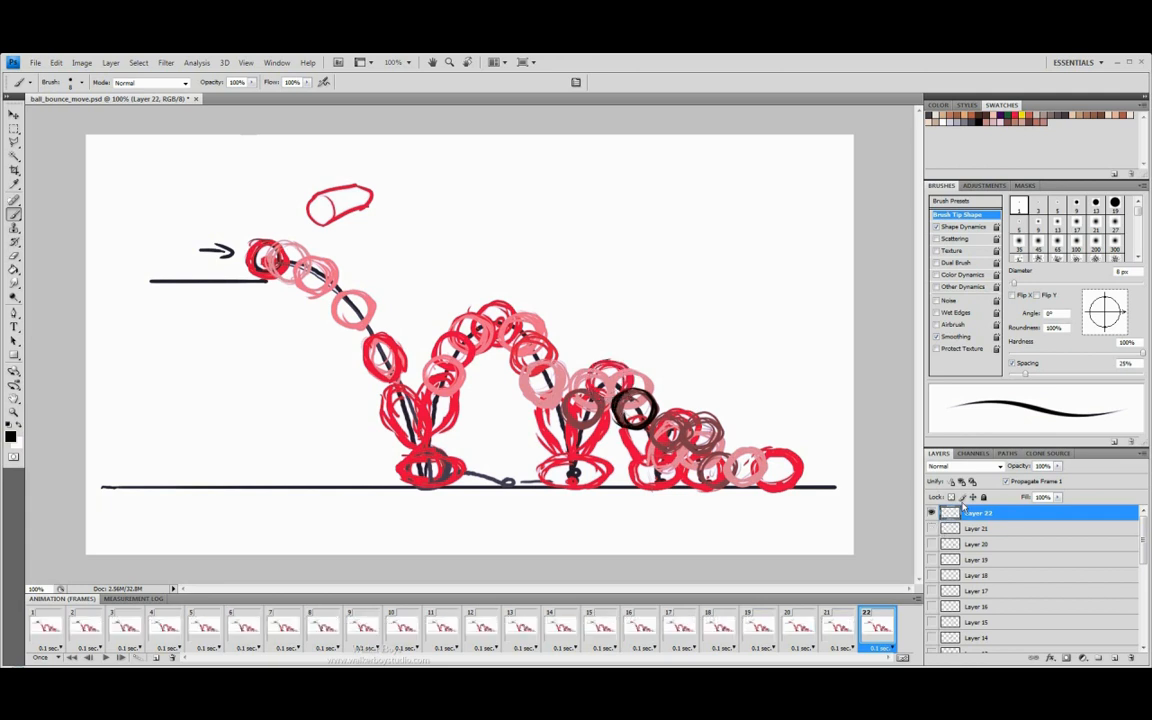
# Add a twenty-third frame and, on a new layer, draw a stretched black ball falling toward the third landing, hiding the twenty-second ball.
pyautogui.click(156, 658)
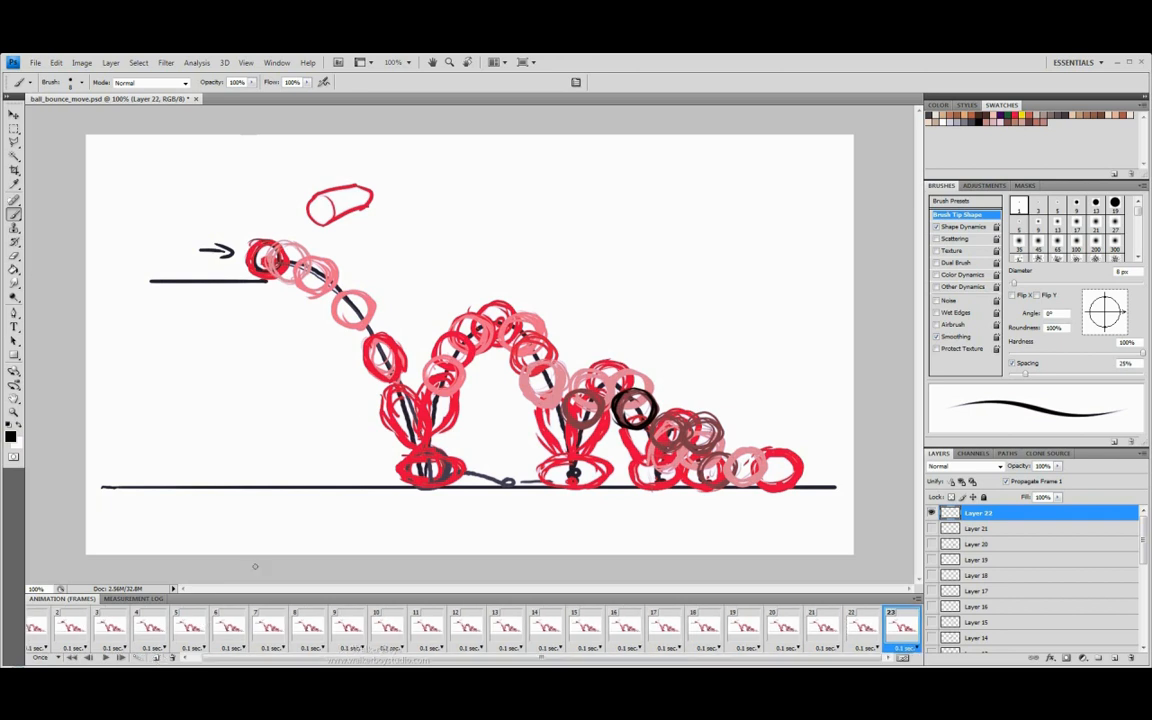
pyautogui.hotkey('ctrl', 'shift', 'n')
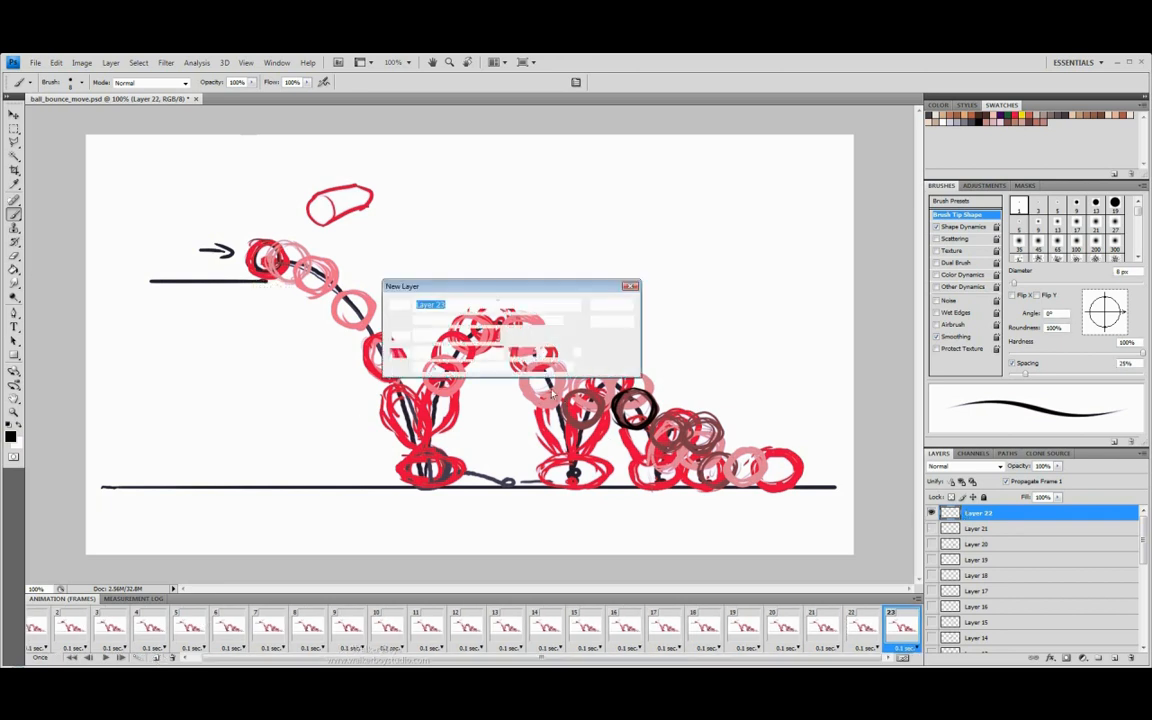
pyautogui.click(611, 305)
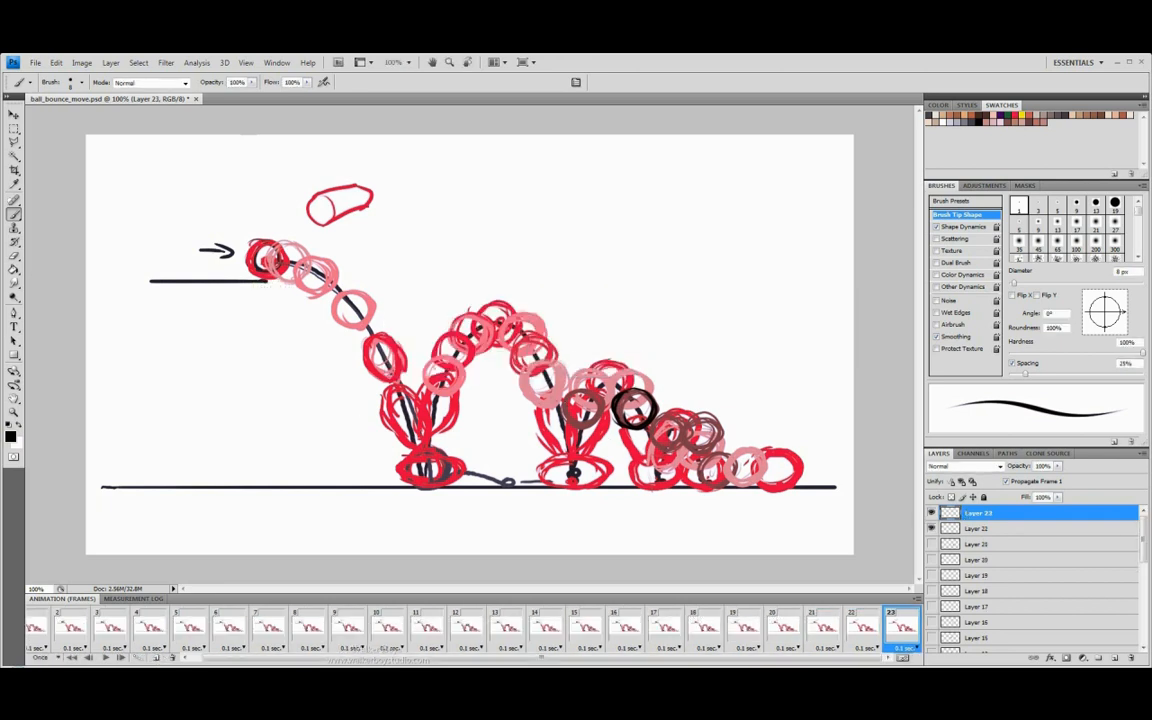
pyautogui.moveTo(649, 425); pyautogui.dragTo(657, 463)
pyautogui.moveTo(636, 412)
pyautogui.mouseDown()
pyautogui.moveTo(659, 452)
pyautogui.moveTo(628, 424)
pyautogui.moveTo(637, 461)
pyautogui.mouseUp()
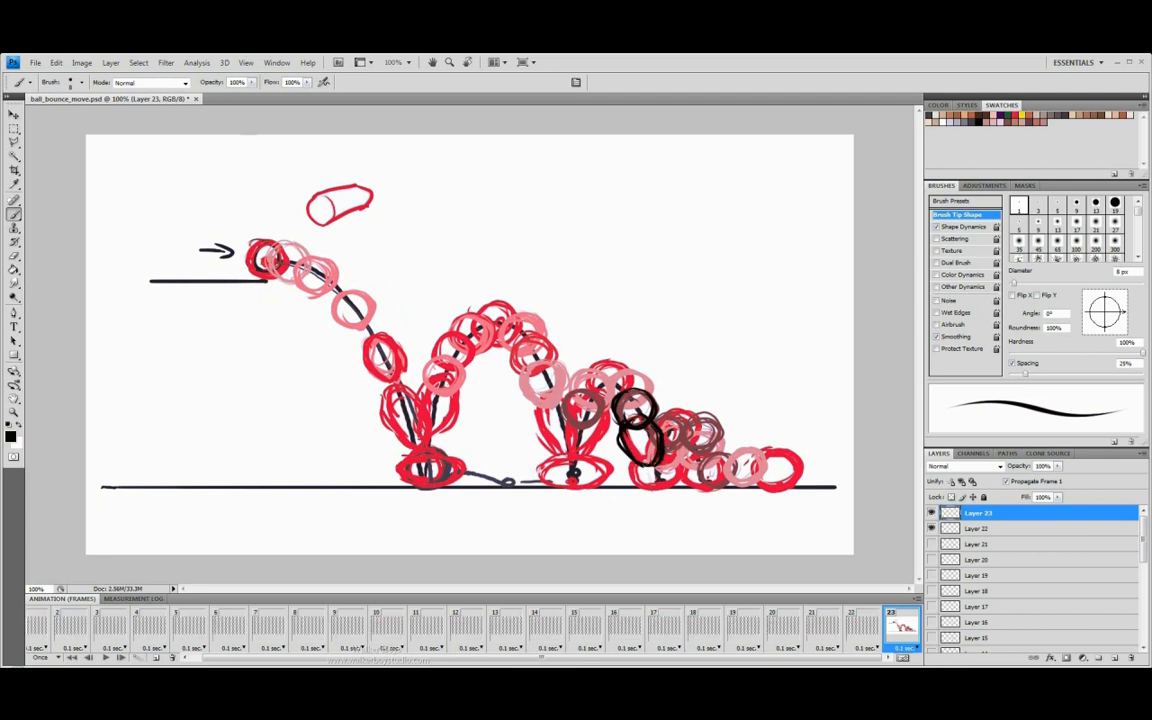
pyautogui.click(932, 527)
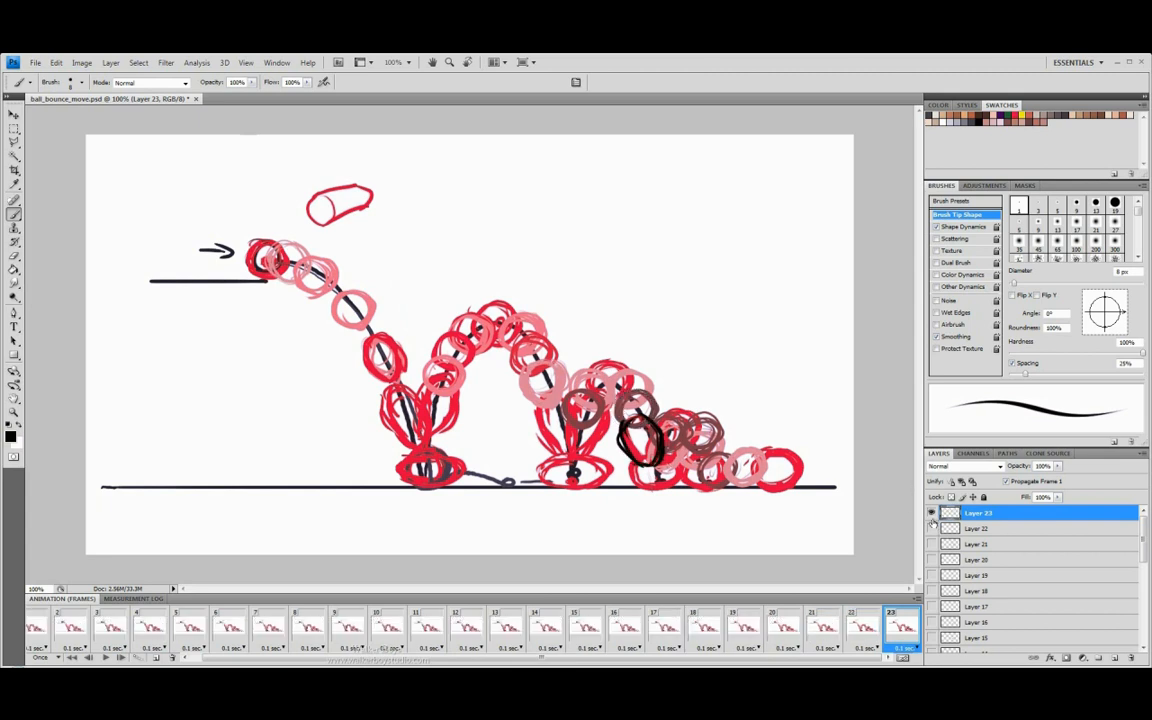
# Add a twenty-fourth frame and, on a new layer, draw a squashed black ball on the ground at the third landing, hiding the twenty-third ball.
pyautogui.click(159, 659)
pyautogui.hotkey('ctrl', 'shift', 'n')
pyautogui.click(609, 304)
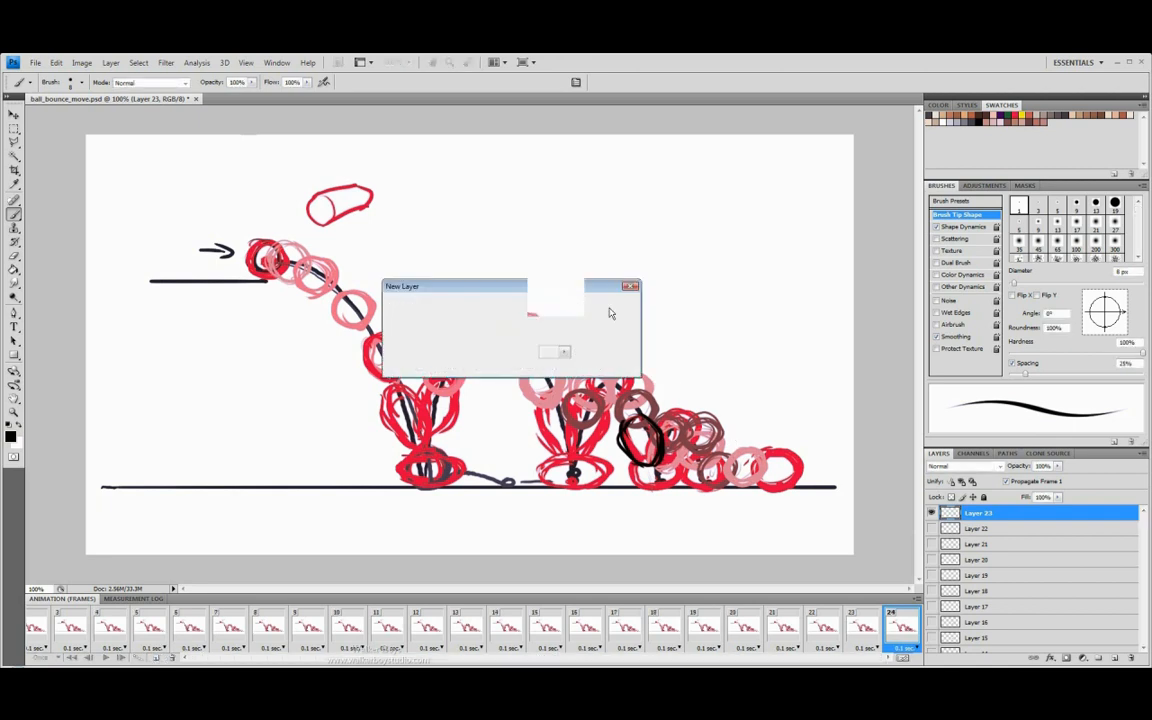
pyautogui.moveTo(664, 453)
pyautogui.mouseDown()
pyautogui.moveTo(635, 487)
pyautogui.moveTo(673, 485)
pyautogui.mouseUp()
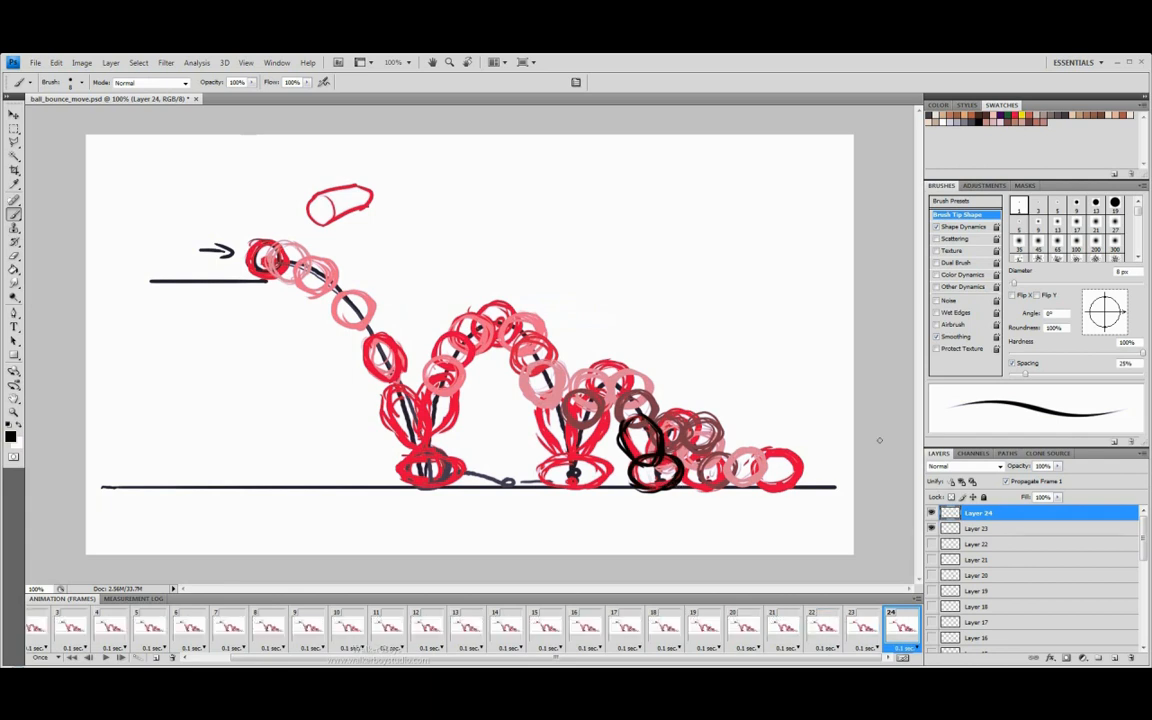
pyautogui.click(932, 529)
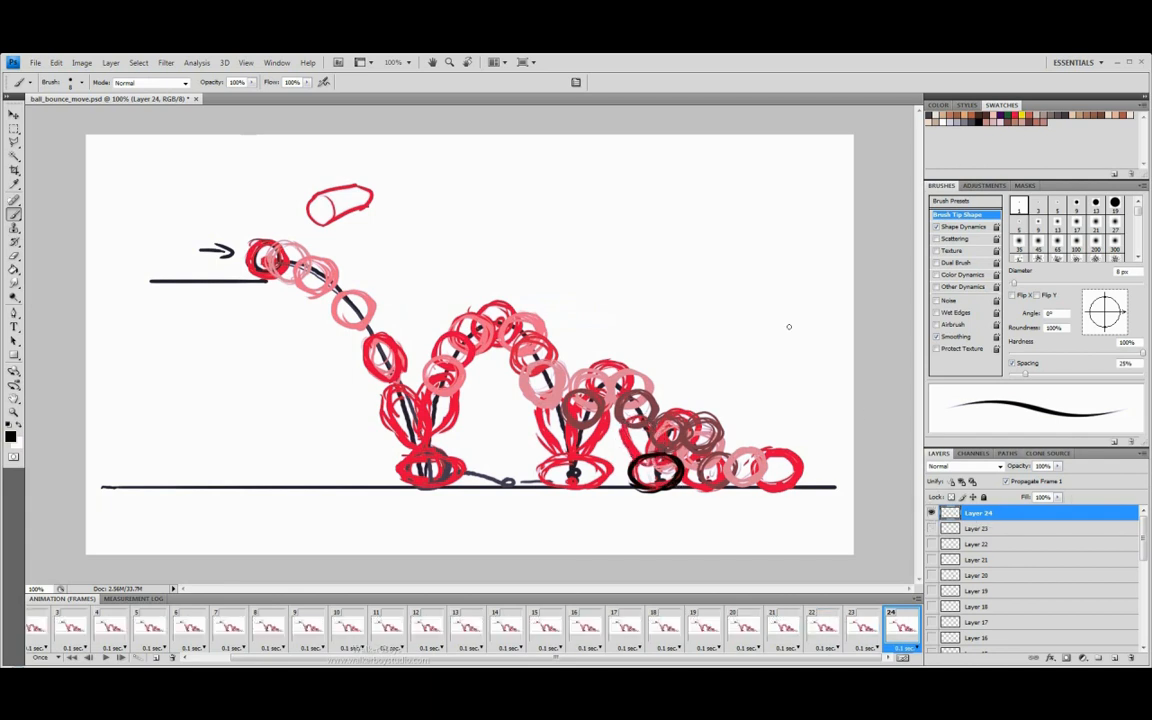
# Add a twenty-fifth frame and, on a new layer, draw a stretched black ball rising from the third landing, hiding the twenty-fourth ball.
pyautogui.click(156, 658)
pyautogui.hotkey('ctrl', 'shift', 'n')
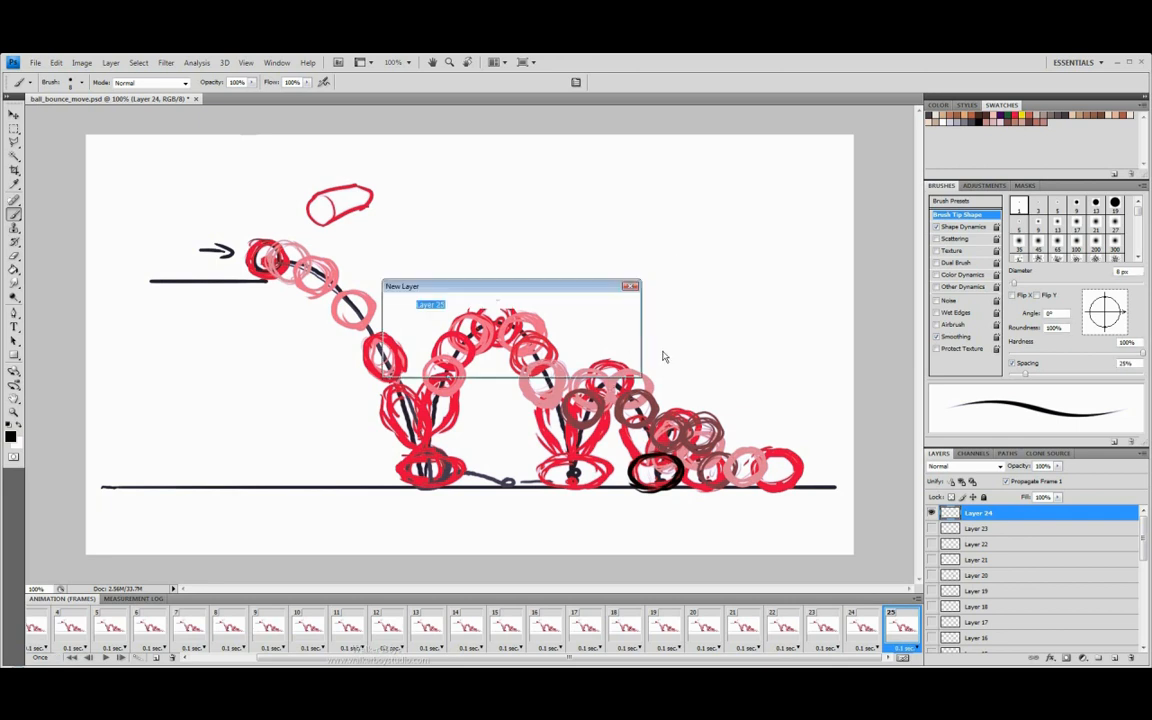
pyautogui.click(609, 304)
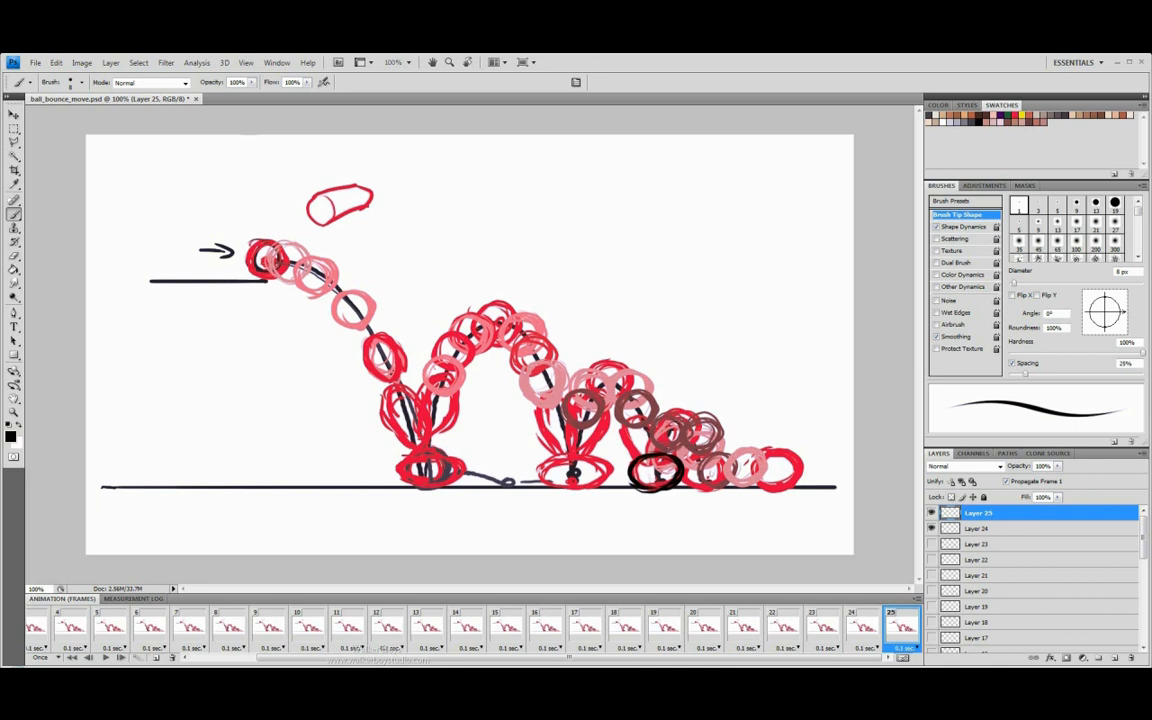
pyautogui.moveTo(672, 449)
pyautogui.mouseDown()
pyautogui.moveTo(680, 427)
pyautogui.moveTo(669, 452)
pyautogui.moveTo(673, 436)
pyautogui.mouseUp()
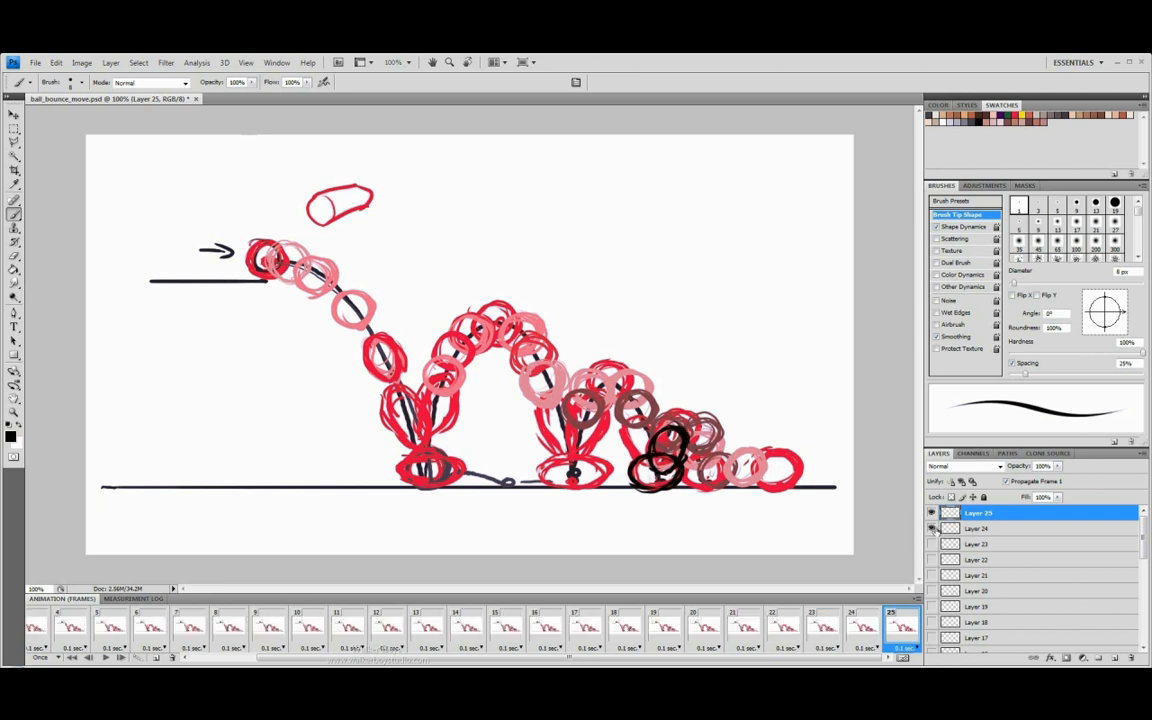
pyautogui.click(930, 528)
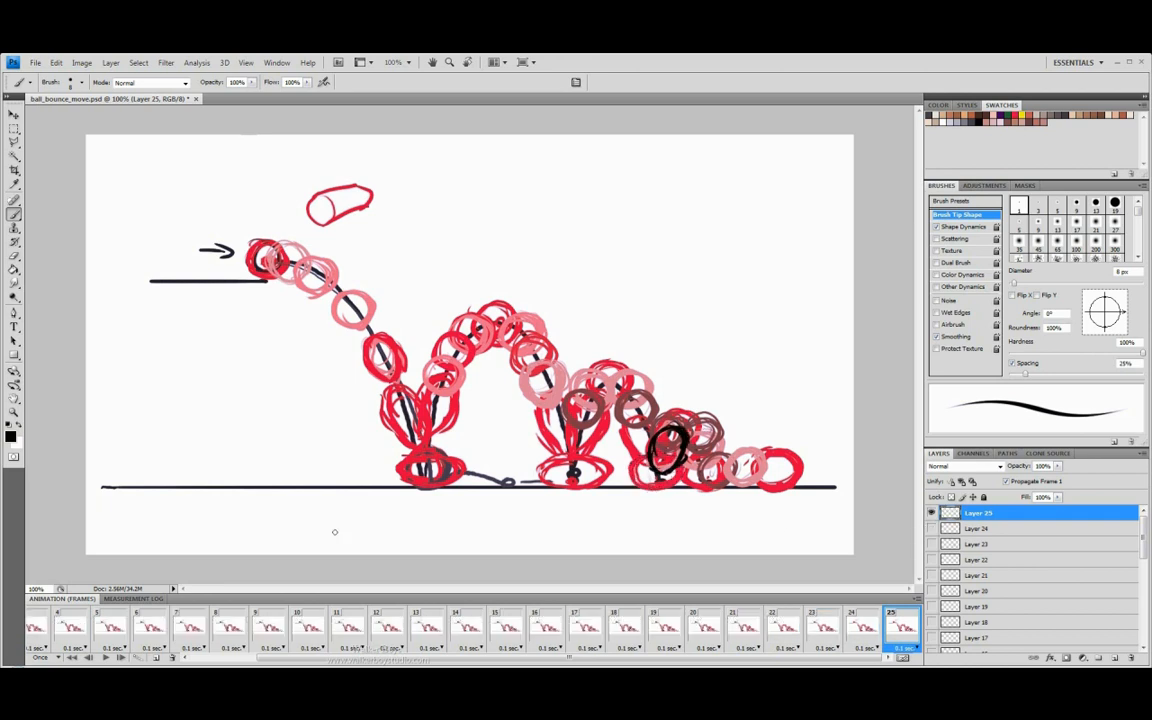
# Add a twenty-sixth frame and, on a new layer, draw a round black ball over the guide ball just before the third peak.
pyautogui.click(157, 658)
pyautogui.hotkey('ctrl', 'shift', 'n')
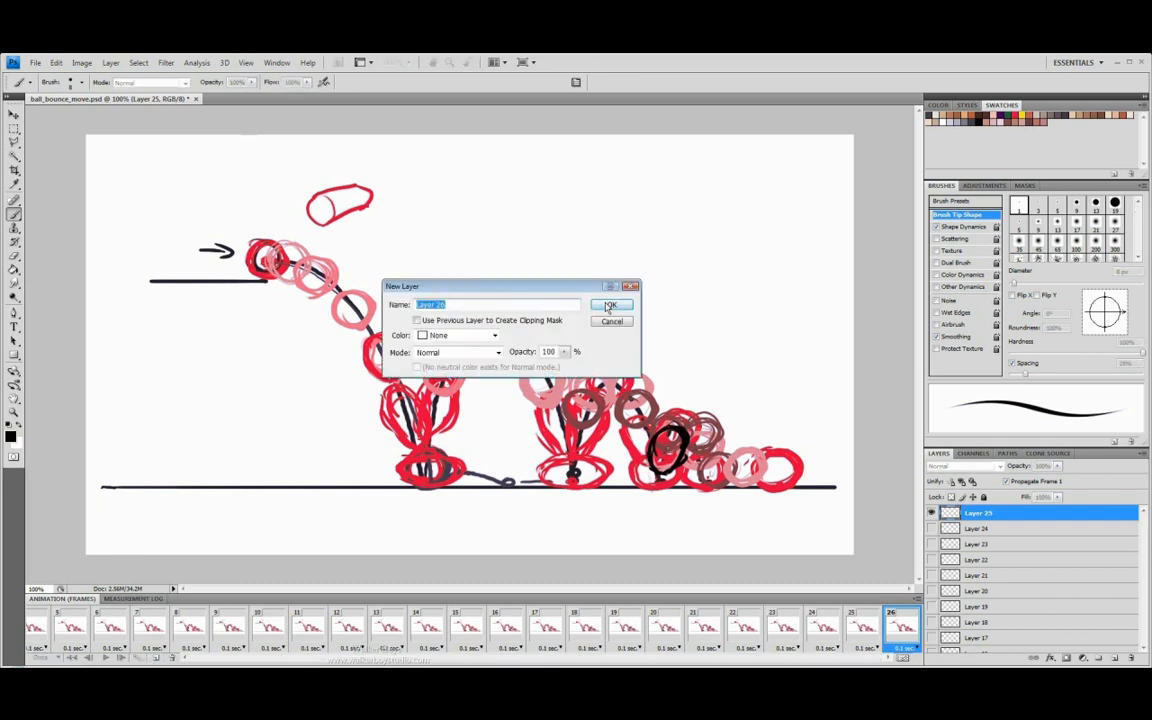
pyautogui.press('Return')
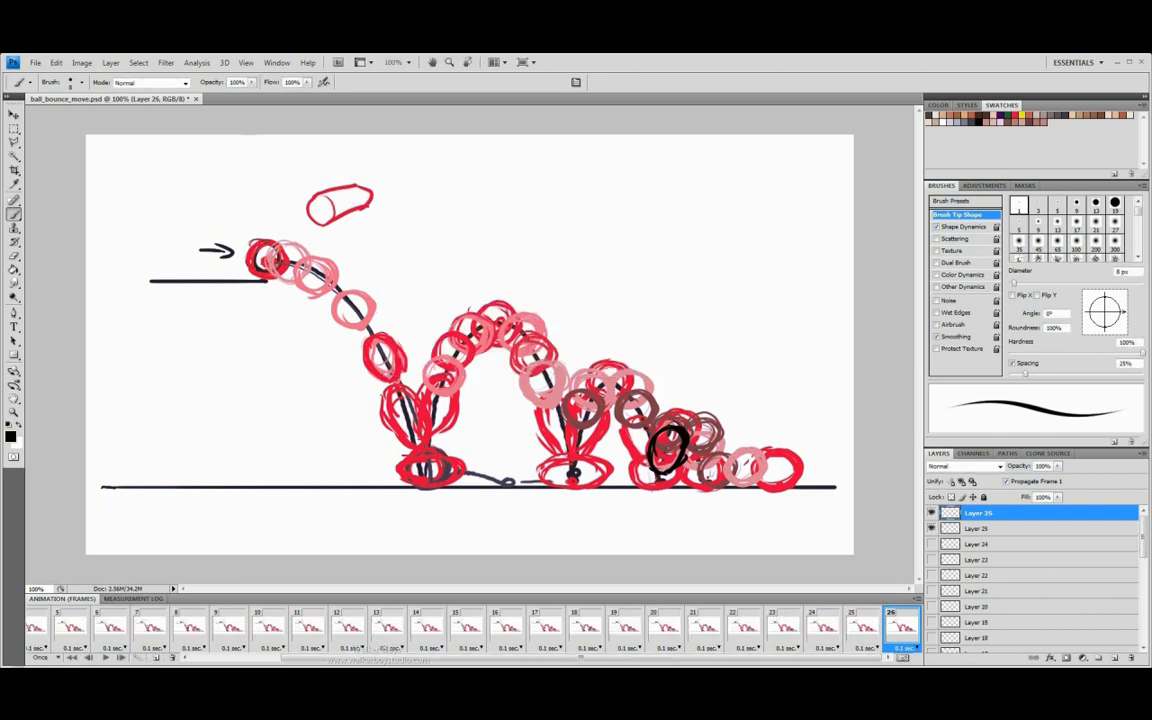
pyautogui.moveTo(687, 412)
pyautogui.mouseDown()
pyautogui.moveTo(659, 419)
pyautogui.moveTo(686, 425)
pyautogui.mouseUp()
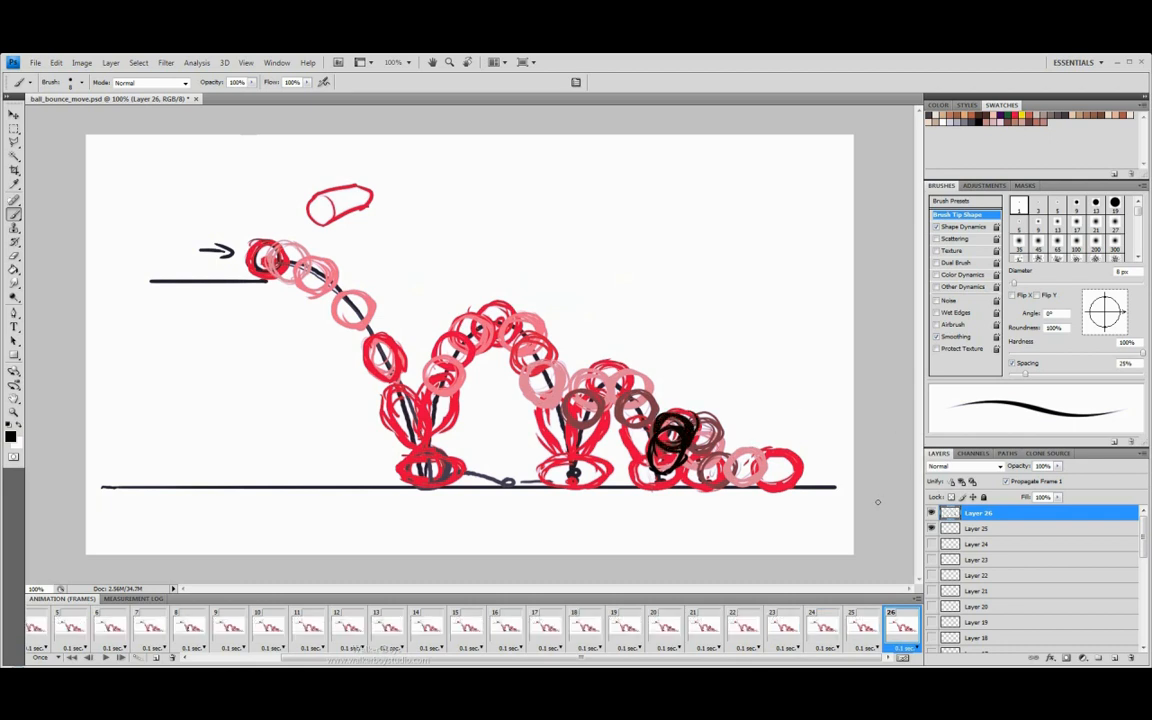
# Add a twenty-seventh frame with a new layer, and hide the twenty-fifth ball in frame 26.
pyautogui.click(157, 658)
pyautogui.hotkey('ctrl', 'shift', 'n')
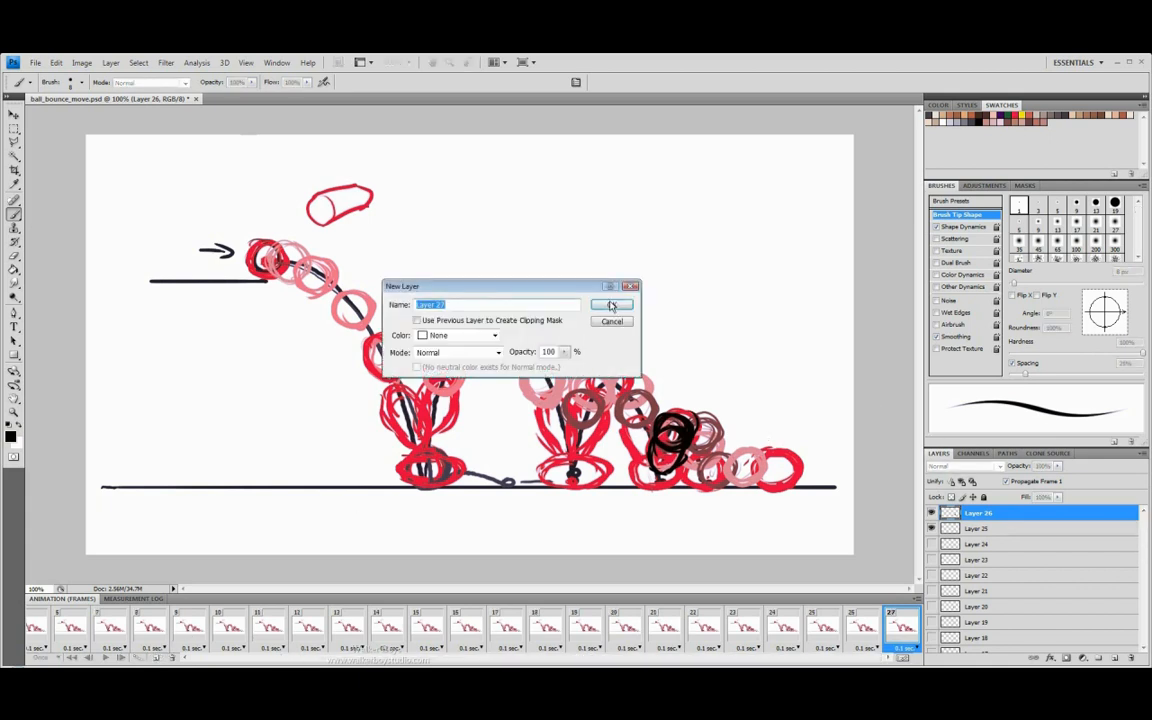
pyautogui.click(612, 305)
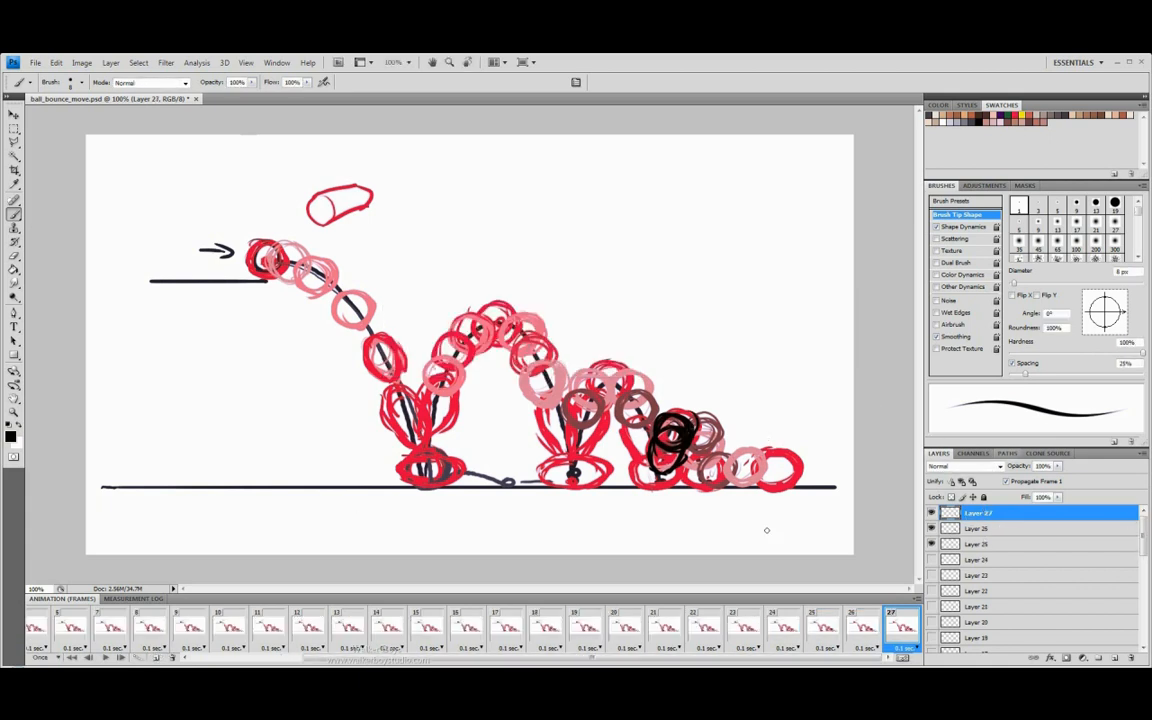
pyautogui.click(860, 629)
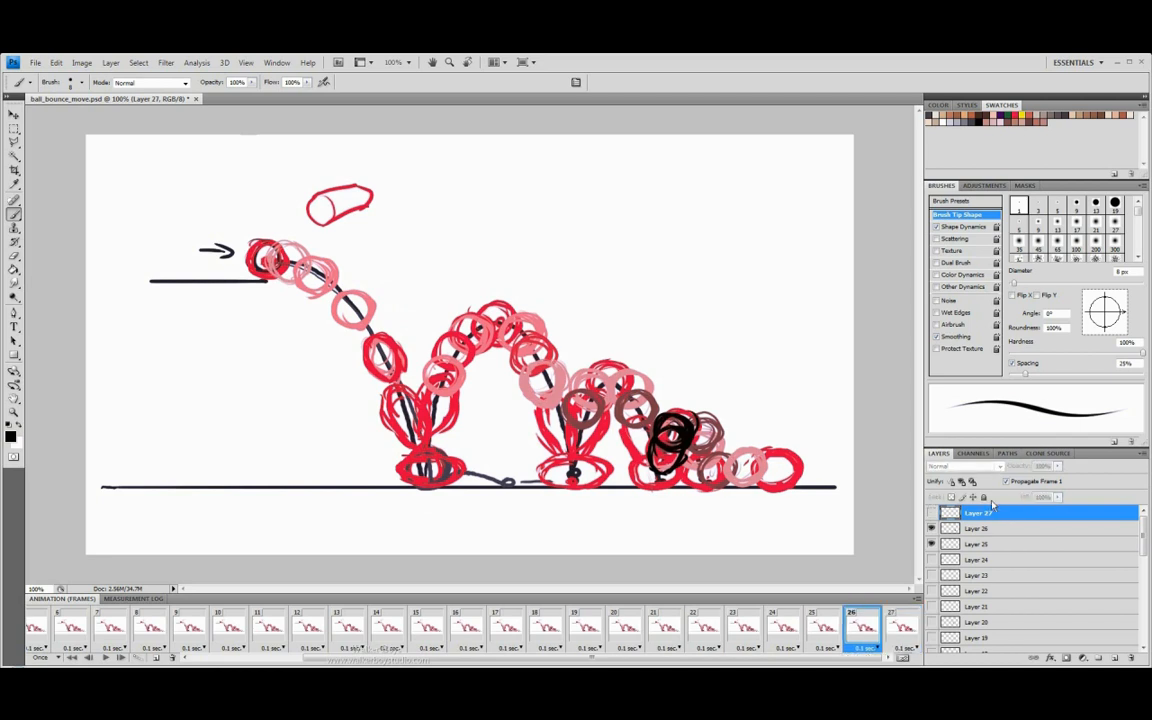
pyautogui.click(931, 544)
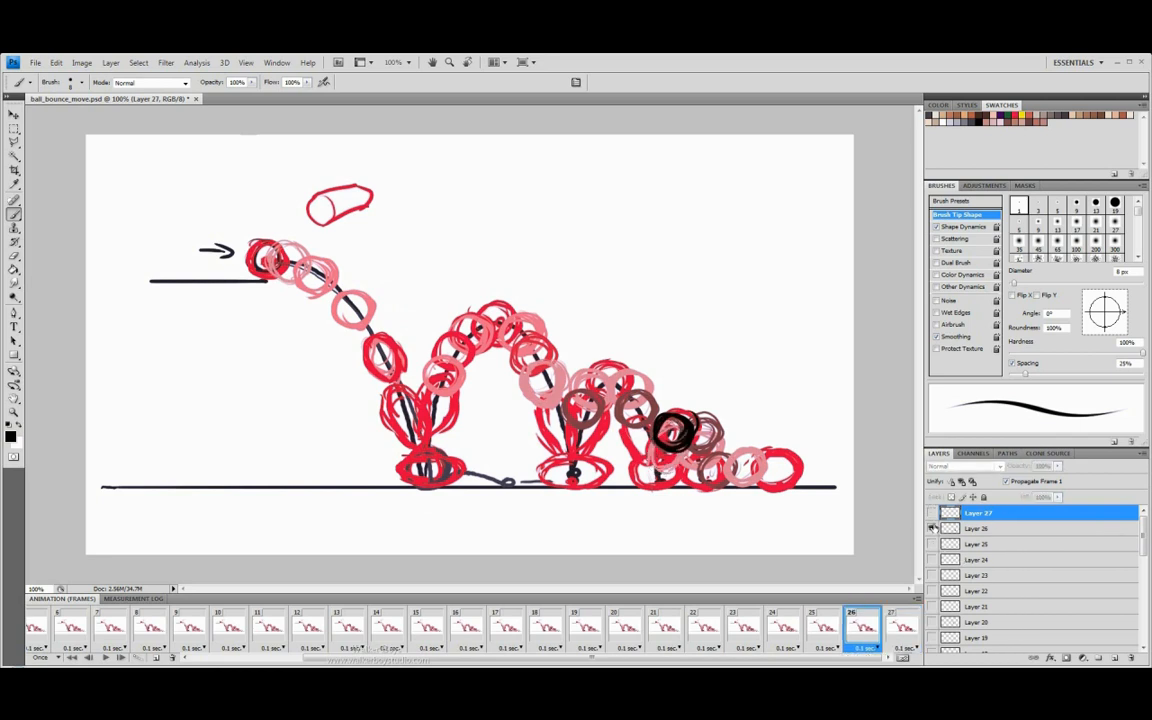
# In frame 27, hide the twenty-fifth and twenty-sixth balls and draw a round black ball at the third peak on Layer 27.
pyautogui.click(902, 628)
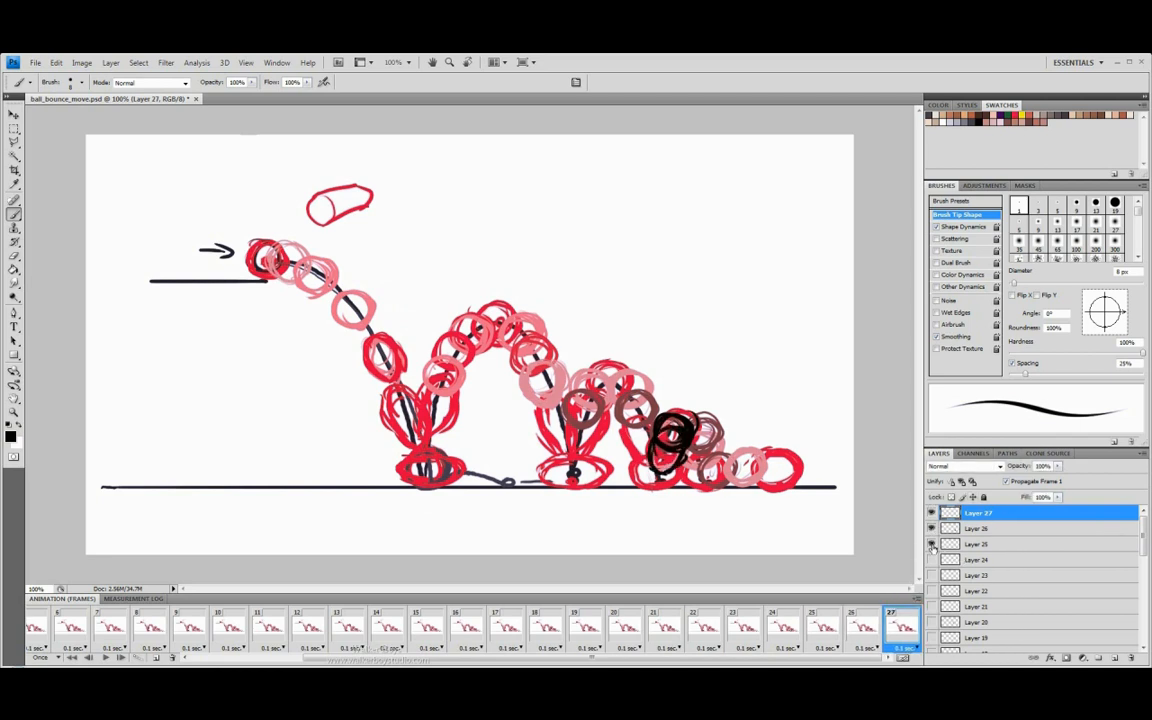
pyautogui.click(931, 544)
pyautogui.click(931, 529)
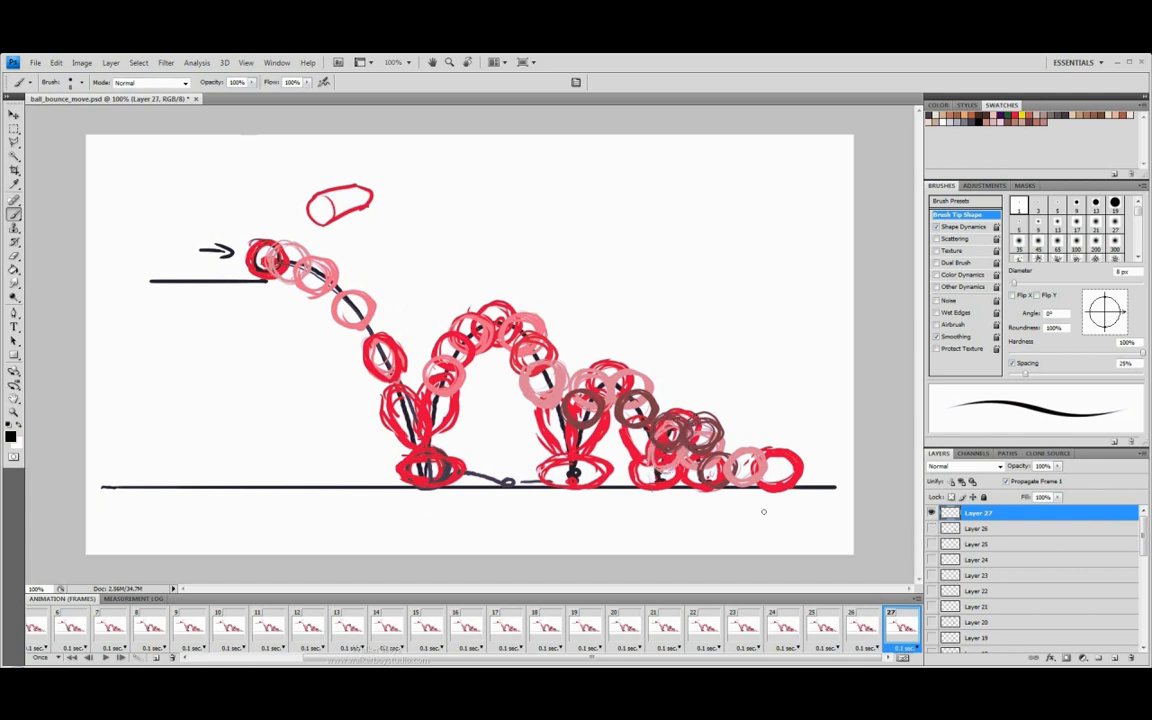
pyautogui.moveTo(690, 411)
pyautogui.mouseDown()
pyautogui.moveTo(665, 422)
pyautogui.moveTo(676, 446)
pyautogui.moveTo(700, 432)
pyautogui.moveTo(688, 410)
pyautogui.mouseUp()
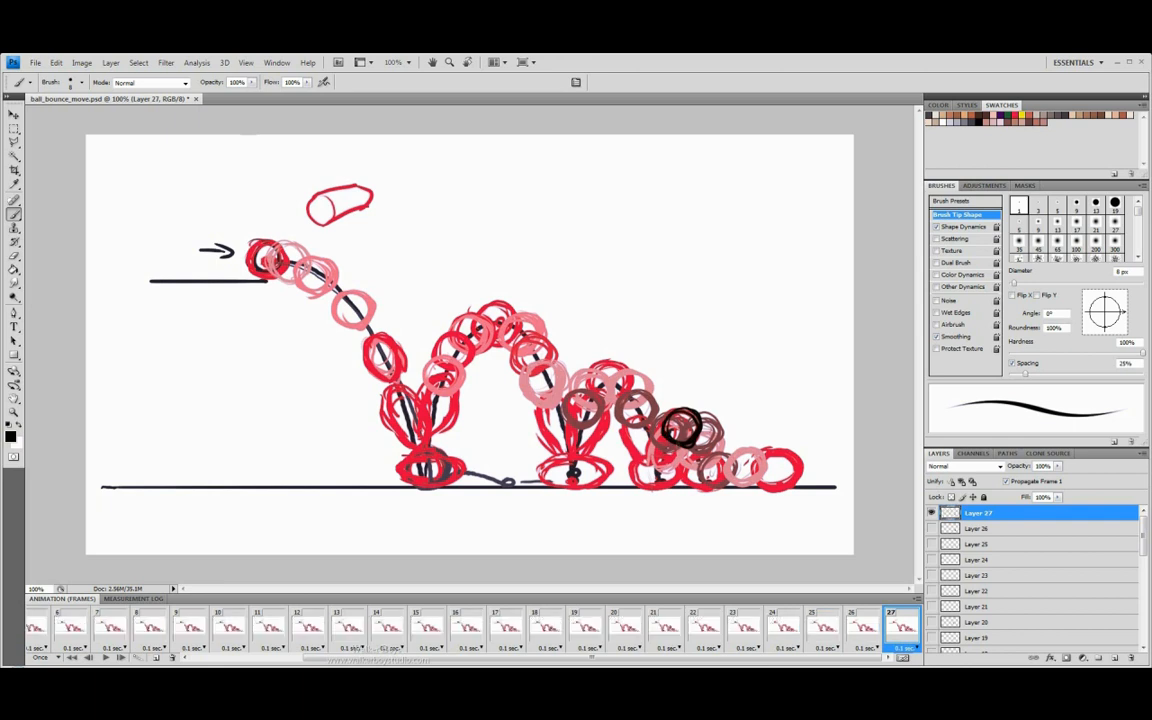
# Add a twenty-eighth frame and, on a new layer with the twenty-seventh ball hidden, draw a black ball over the brown guide ball past the third peak.
pyautogui.click(156, 658)
pyautogui.hotkey('ctrl', 'shift', 'n')
pyautogui.click(609, 303)
pyautogui.click(931, 528)
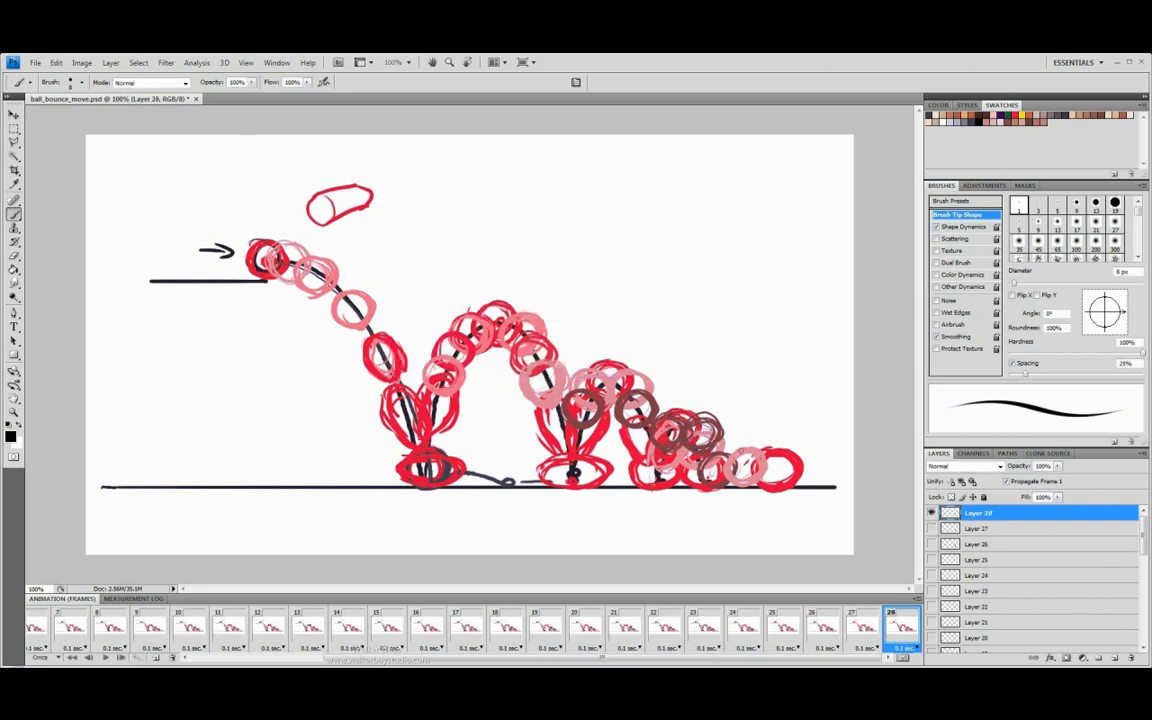
pyautogui.click(931, 528)
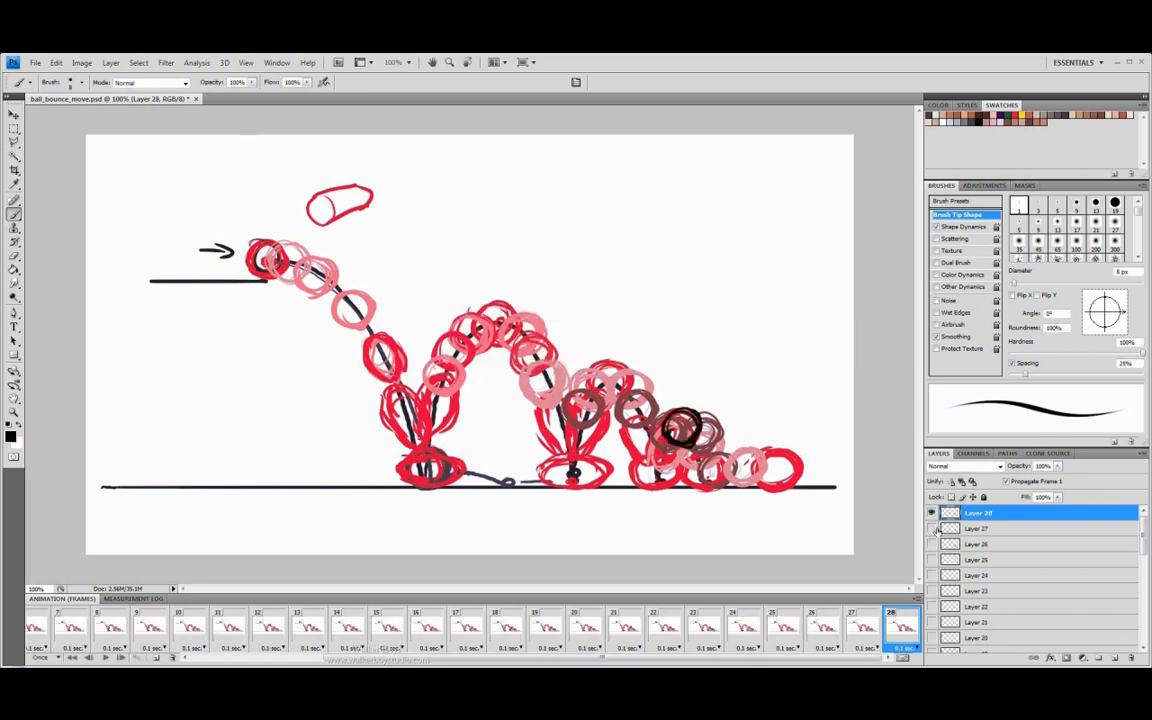
pyautogui.click(931, 528)
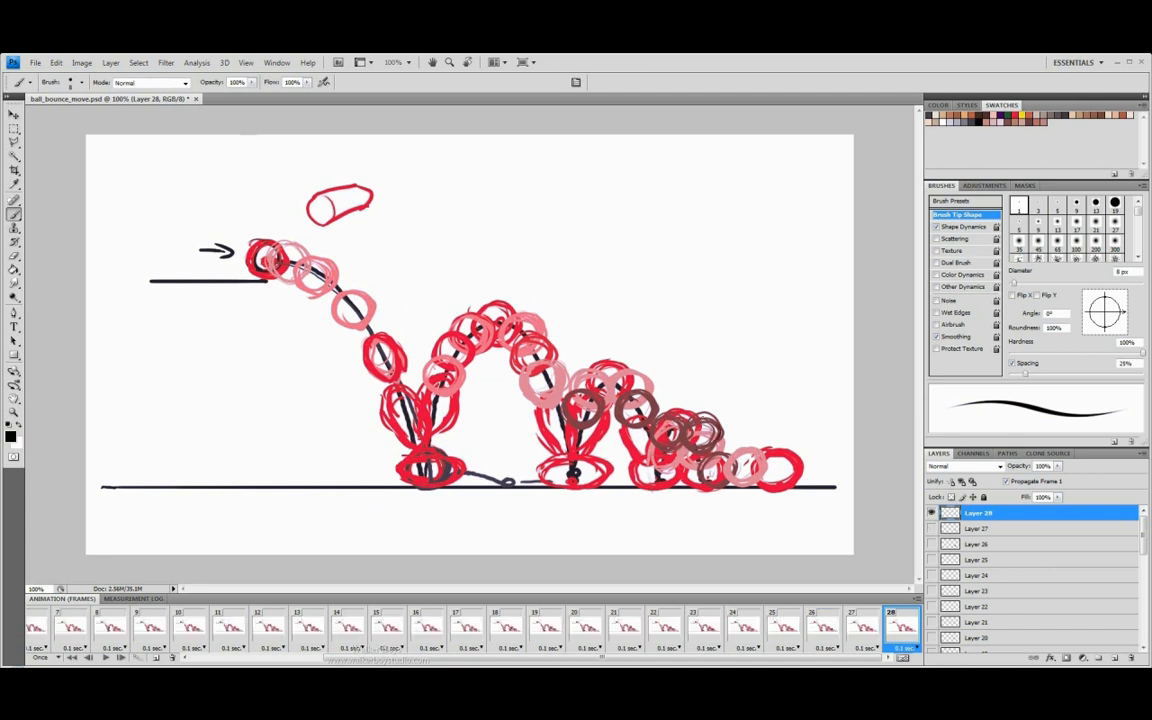
pyautogui.moveTo(692, 420)
pyautogui.mouseDown()
pyautogui.moveTo(692, 440)
pyautogui.moveTo(717, 426)
pyautogui.mouseUp()
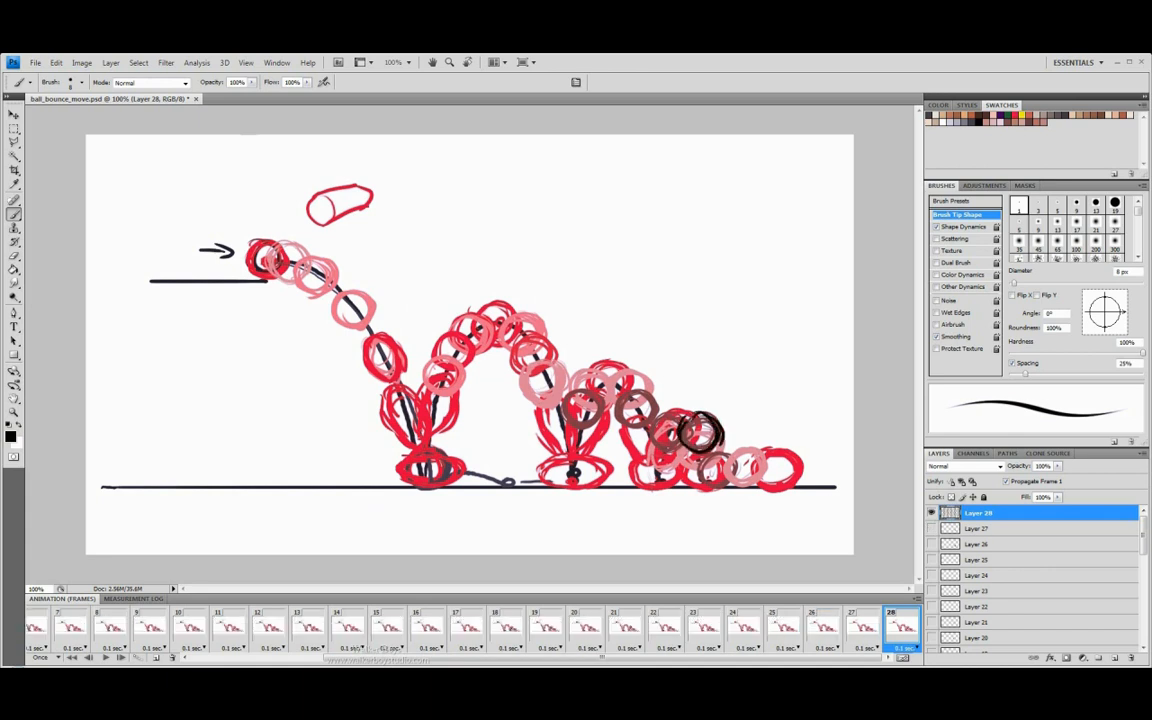
# Add a twenty-ninth frame and, on a new layer with the twenty-eighth ball hidden, draw a black ball falling just above the fourth landing.
pyautogui.click(174, 657)
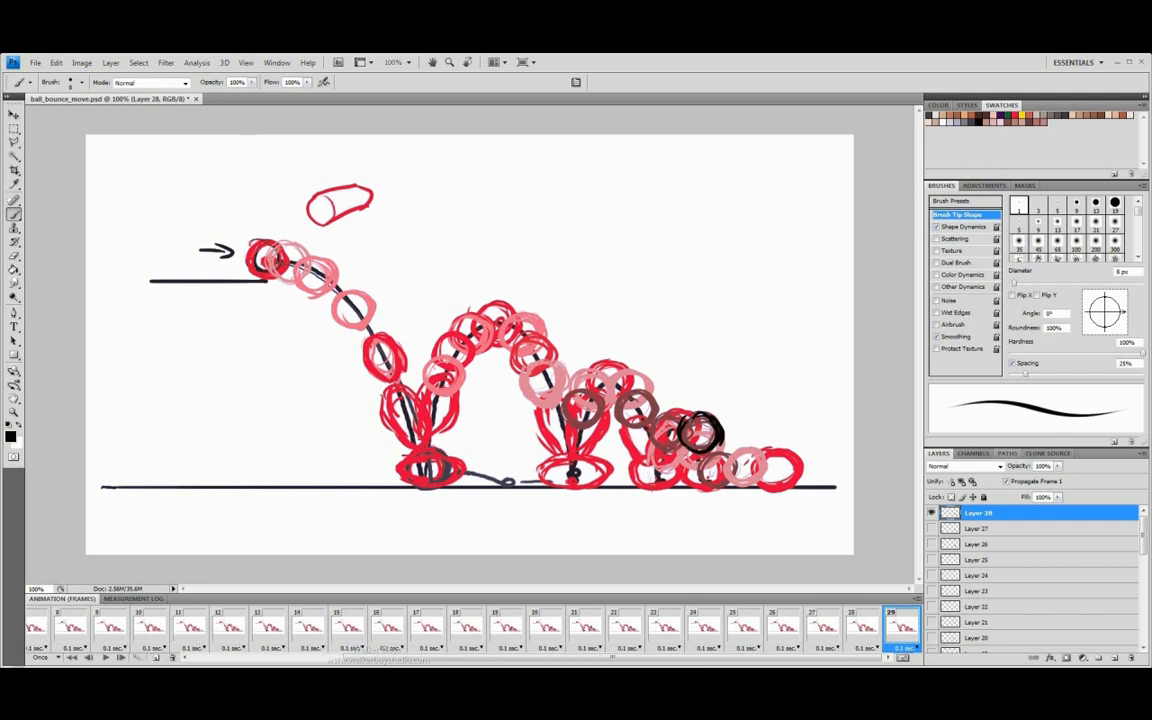
pyautogui.hotkey('ctrl', 'shift', 'n')
pyautogui.click(609, 307)
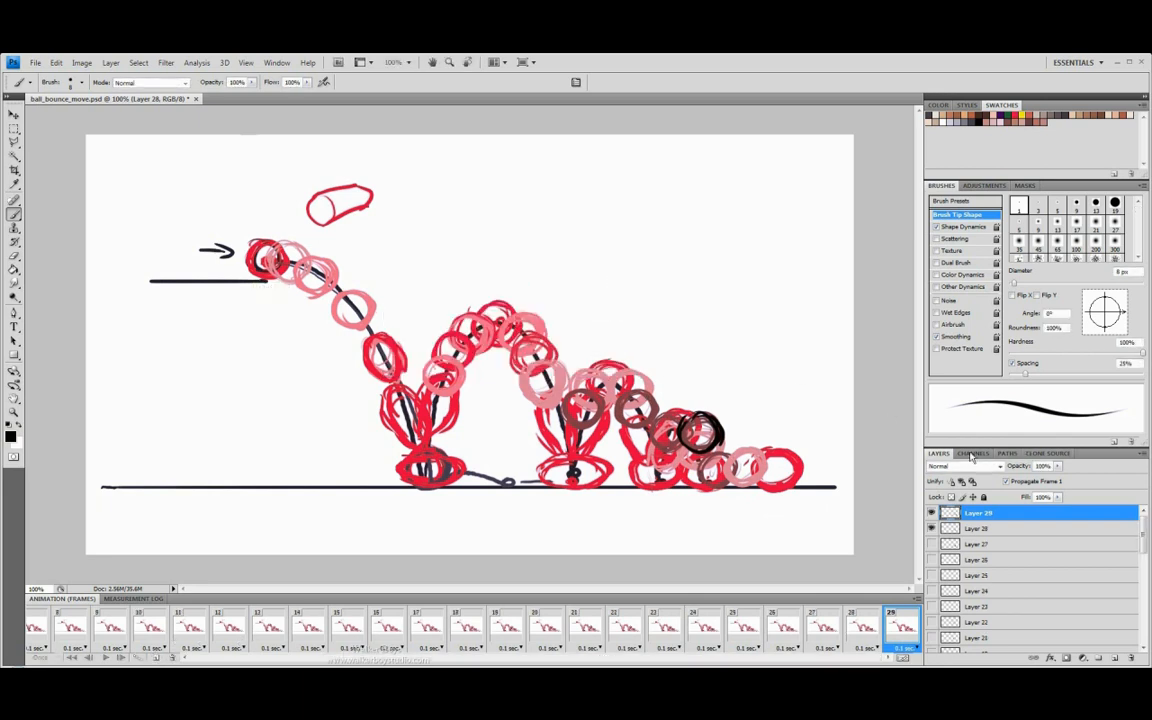
pyautogui.click(931, 528)
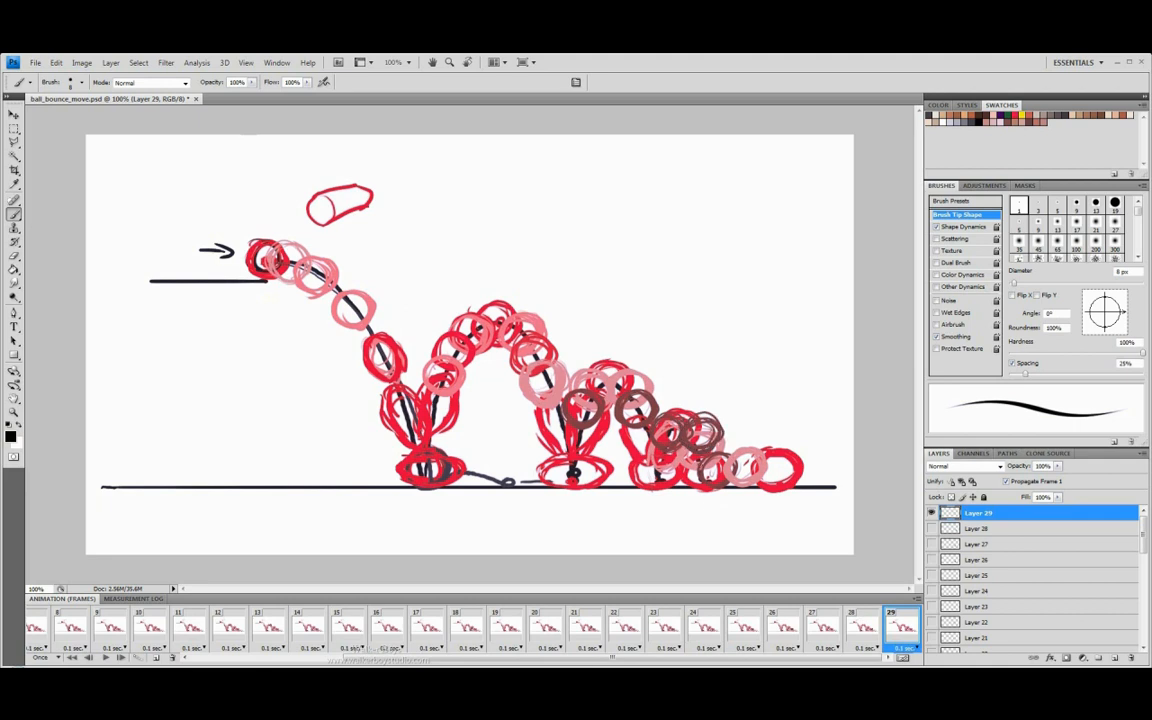
pyautogui.moveTo(707, 434)
pyautogui.mouseDown()
pyautogui.moveTo(723, 460)
pyautogui.moveTo(696, 468)
pyautogui.moveTo(683, 456)
pyautogui.mouseUp()
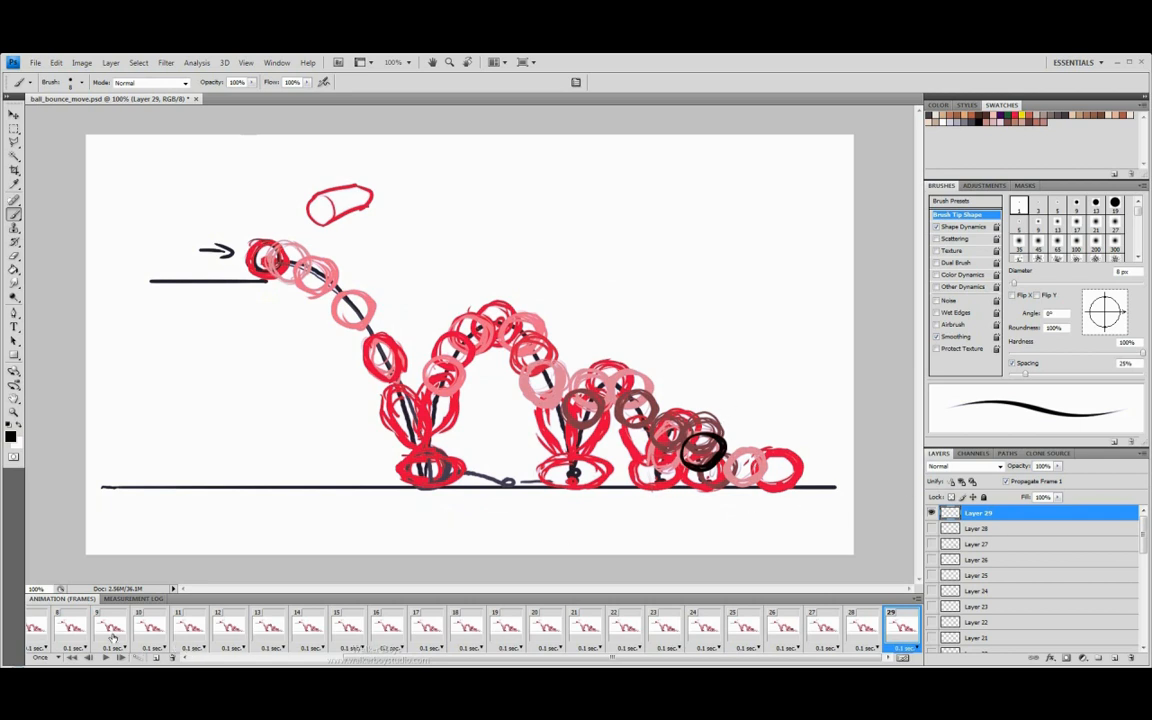
# Add a thirtieth frame and, on a new layer, draw a black ball on the ground at the fourth landing, hiding the twenty-ninth ball.
pyautogui.click(156, 658)
pyautogui.hotkey('ctrl', 'shift', 'n')
pyautogui.click(611, 305)
pyautogui.moveTo(717, 463)
pyautogui.mouseDown()
pyautogui.moveTo(720, 484)
pyautogui.moveTo(710, 457)
pyautogui.mouseUp()
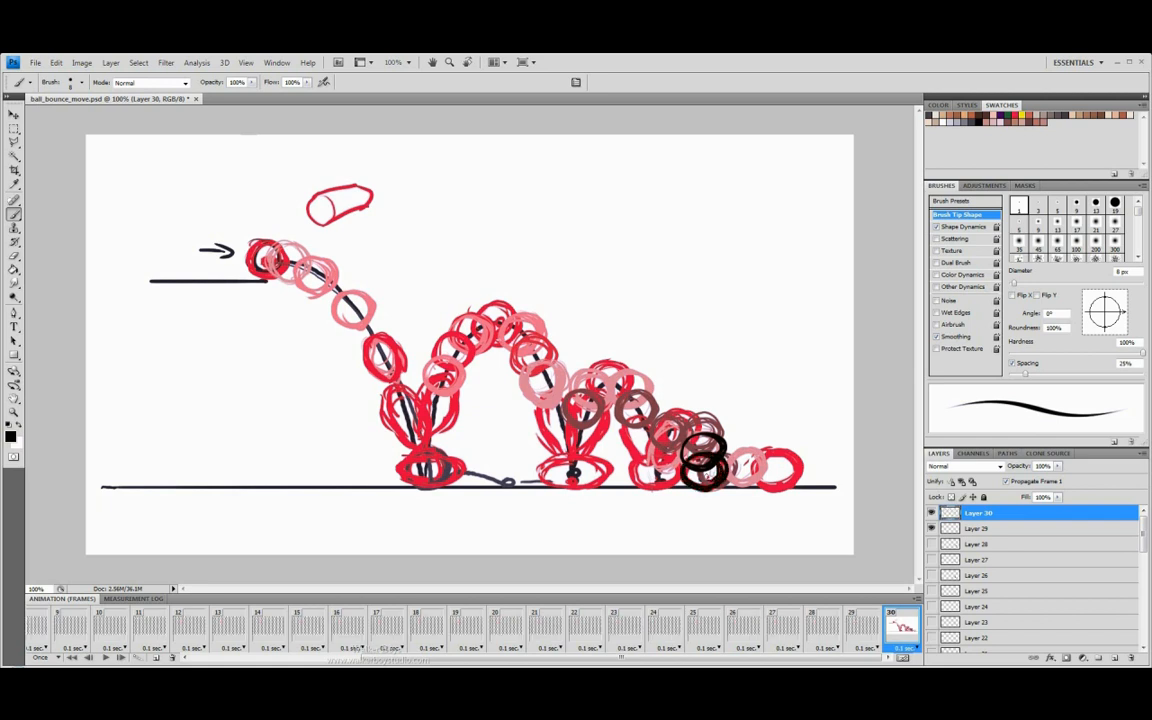
pyautogui.click(932, 528)
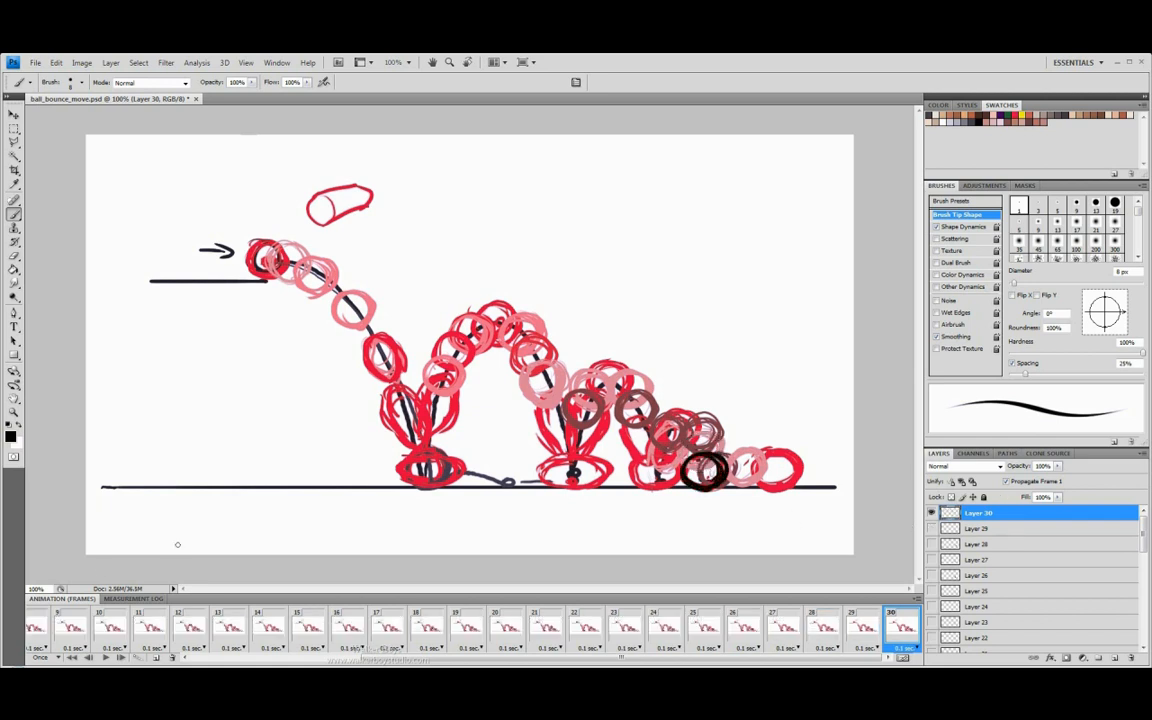
# Add a thirty-first frame and, on a new layer with the thirtieth ball hidden, draw a black ball over the brown guide ball rolling on the ground.
pyautogui.click(170, 657)
pyautogui.hotkey('ctrl', 'shift', 'n')
pyautogui.click(608, 302)
pyautogui.moveTo(717, 452)
pyautogui.mouseDown()
pyautogui.moveTo(731, 478)
pyautogui.moveTo(730, 456)
pyautogui.mouseUp()
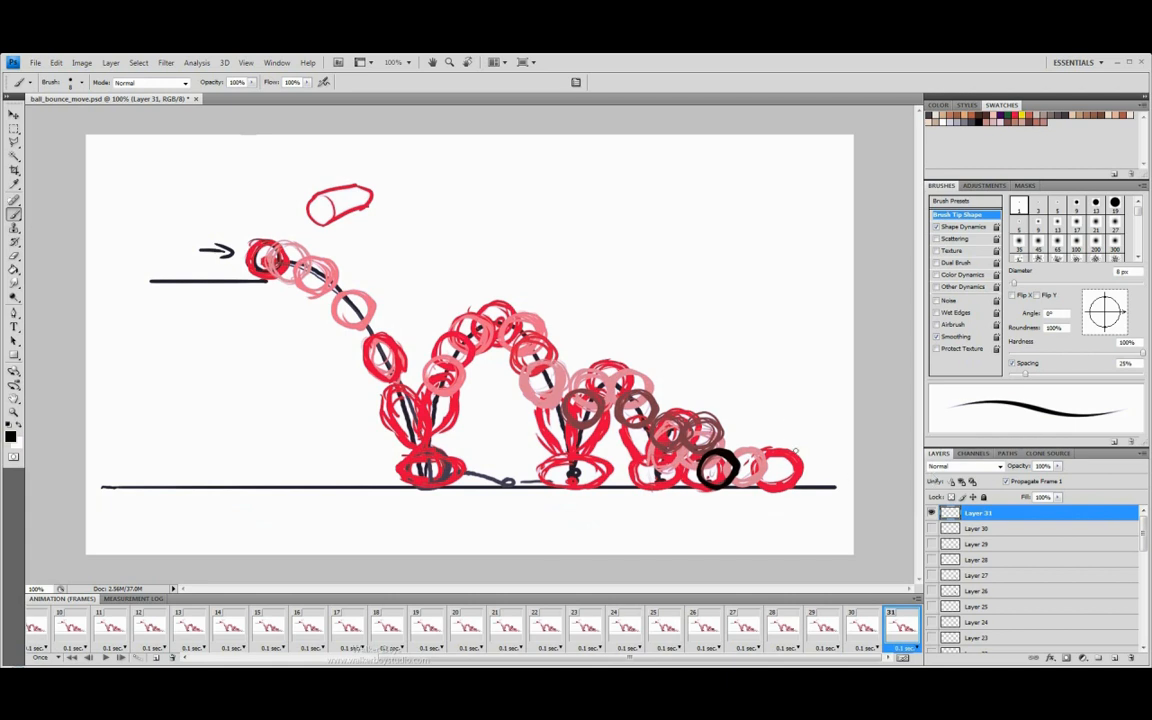
# Add a thirty-second frame and, on a new layer, draw a black ball over the last pink guide ball, hiding the thirty-first ball.
pyautogui.click(156, 658)
pyautogui.hotkey('ctrl', 'shift', 'n')
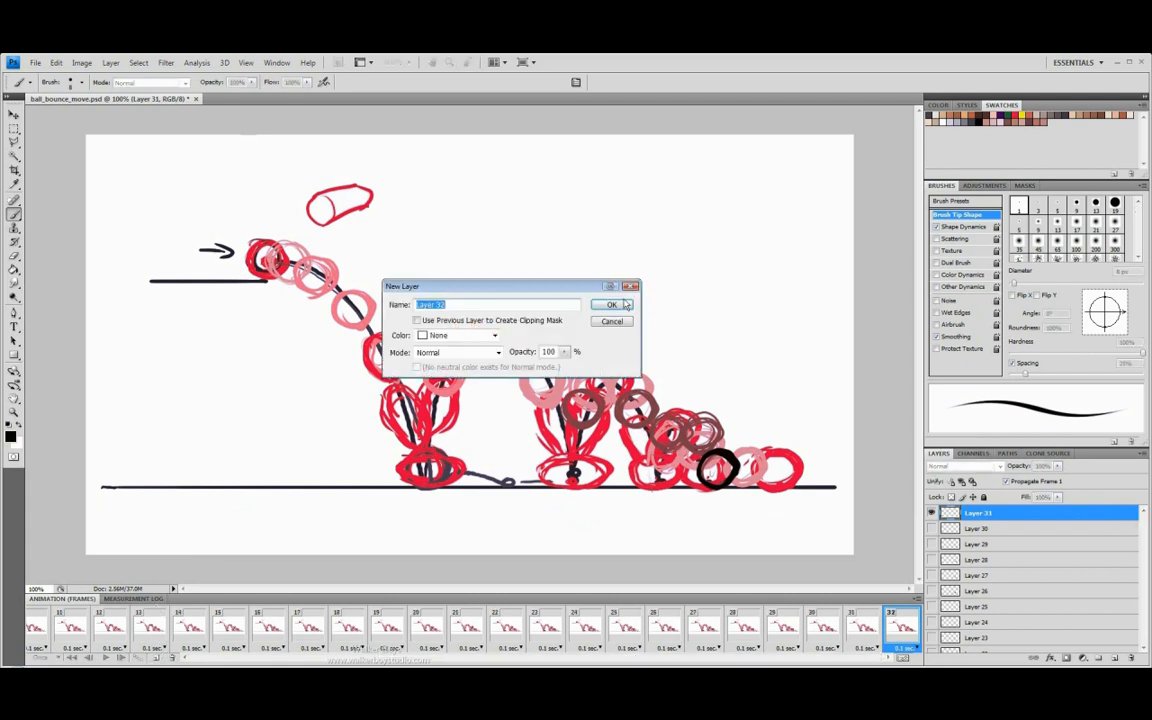
pyautogui.press('Return')
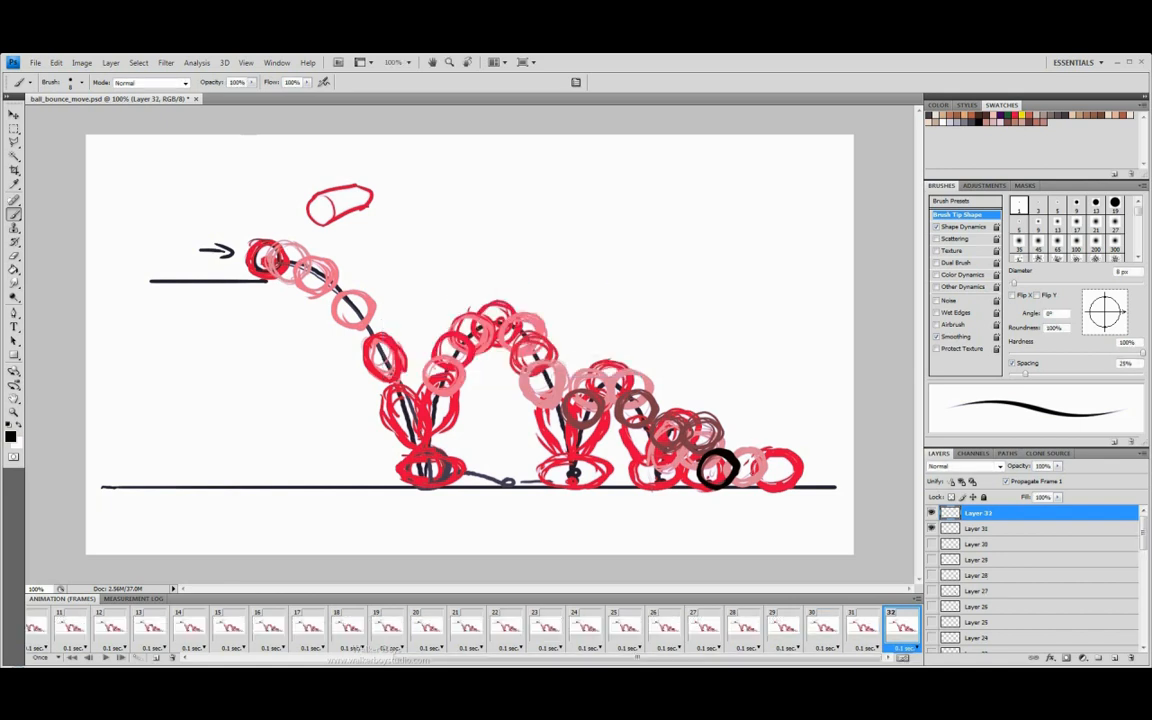
pyautogui.moveTo(735, 453)
pyautogui.mouseDown()
pyautogui.moveTo(737, 488)
pyautogui.moveTo(725, 464)
pyautogui.moveTo(742, 486)
pyautogui.mouseUp()
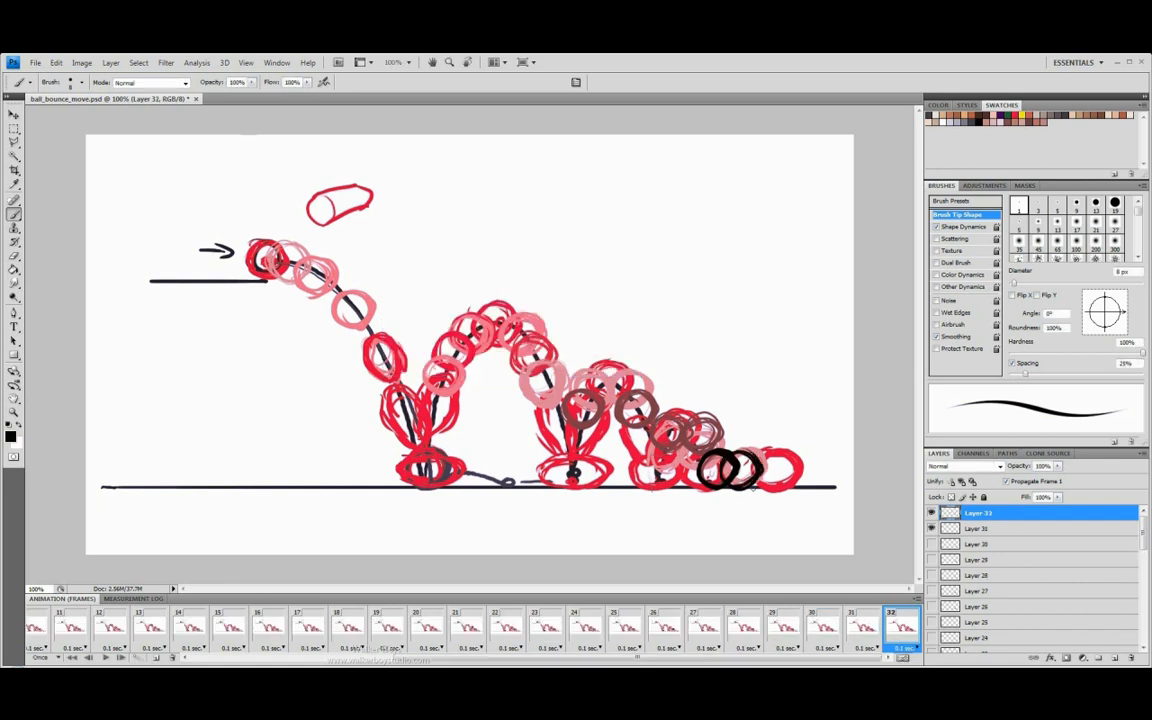
pyautogui.click(932, 528)
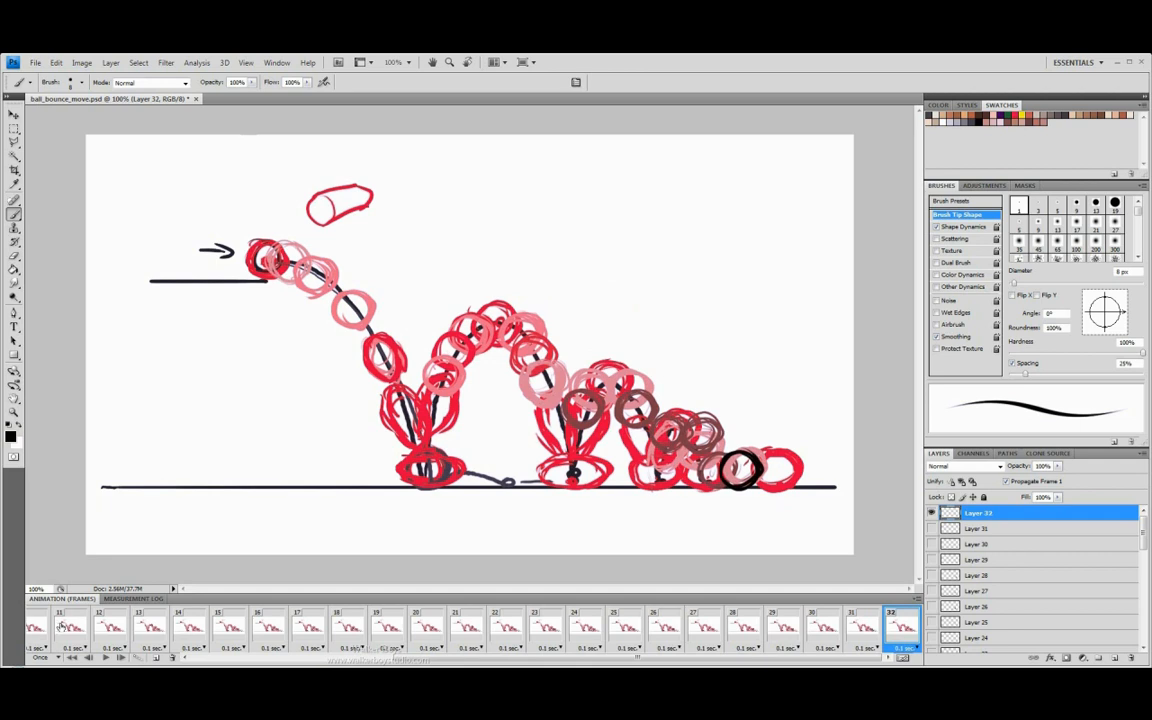
# Add a thirty-third frame and, on a new layer, draw a black ball over the final red guide ball, hiding the thirty-second ball.
pyautogui.click(157, 659)
pyautogui.hotkey('ctrl', 'shift', 'n')
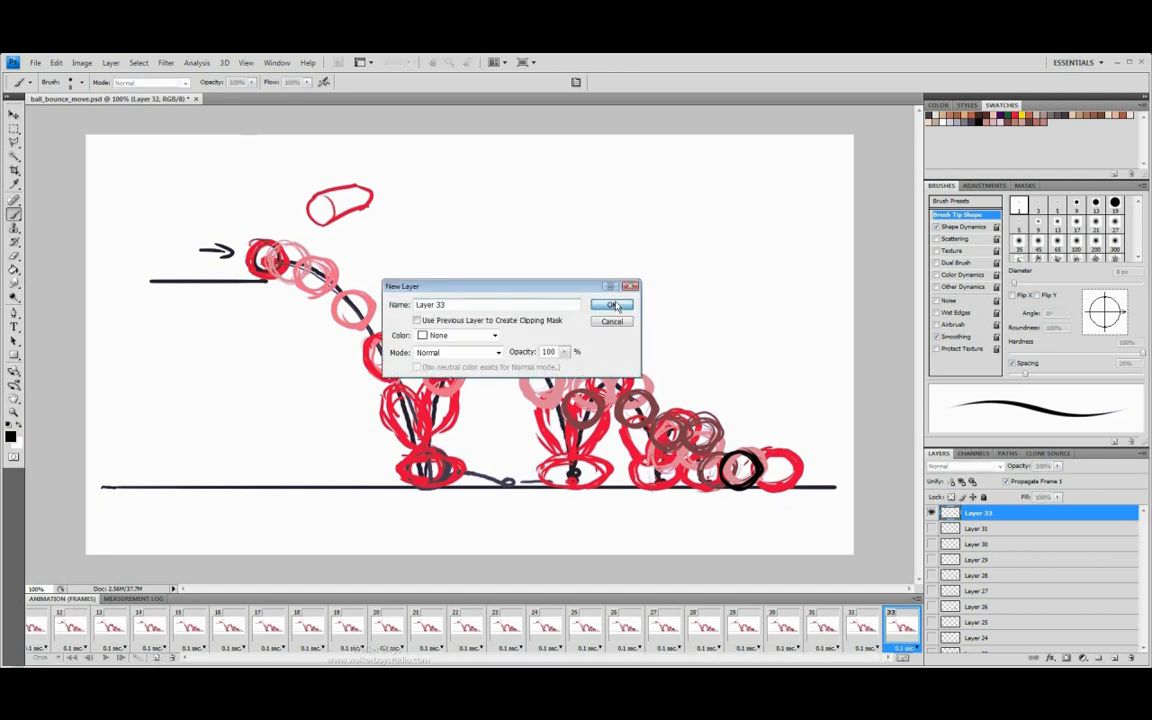
pyautogui.press('Return')
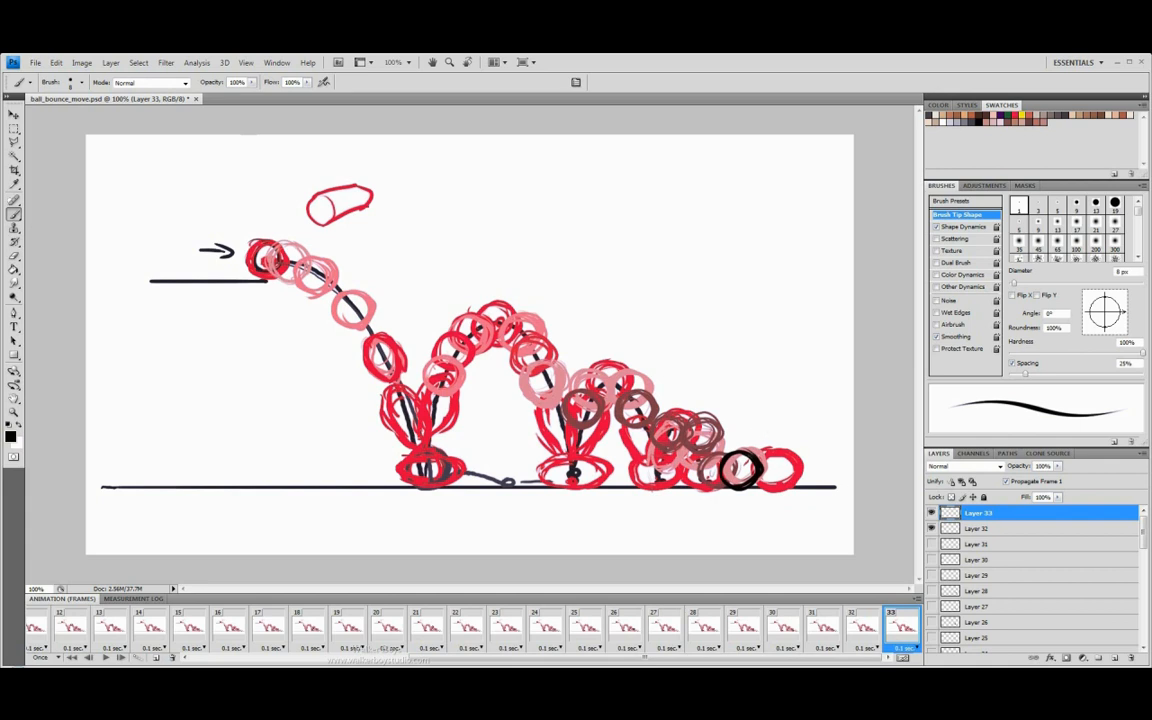
pyautogui.moveTo(768, 453)
pyautogui.mouseDown()
pyautogui.moveTo(749, 469)
pyautogui.moveTo(755, 459)
pyautogui.moveTo(793, 467)
pyautogui.moveTo(756, 458)
pyautogui.mouseUp()
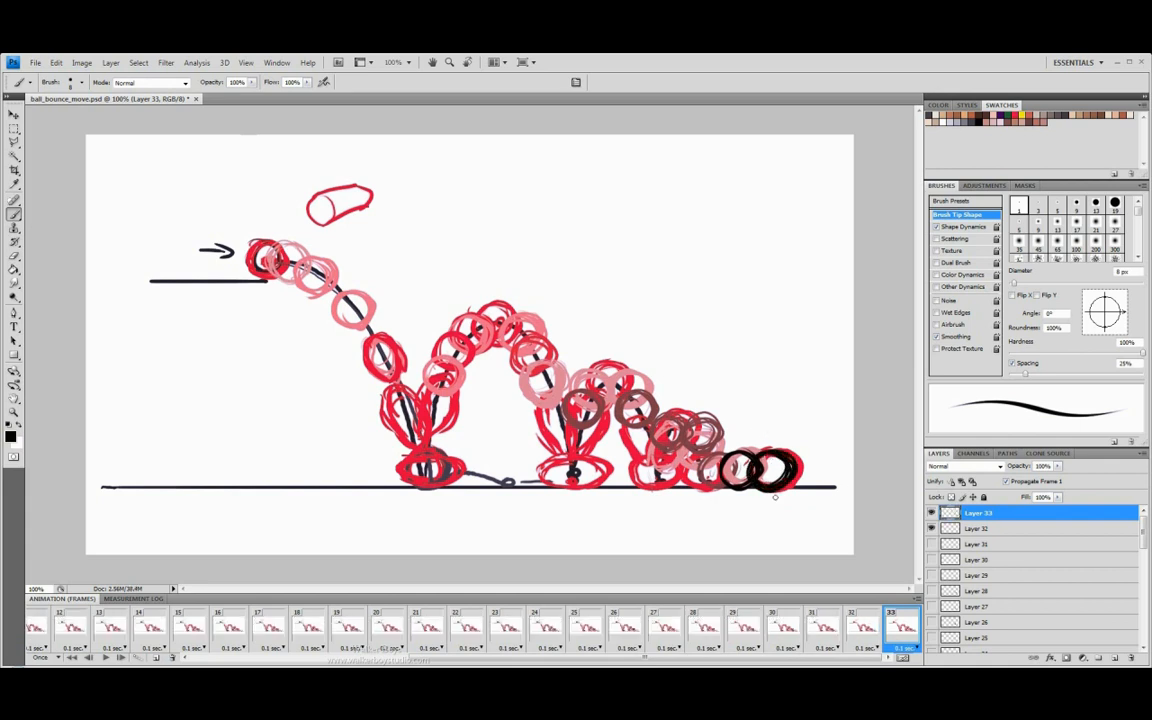
pyautogui.click(932, 528)
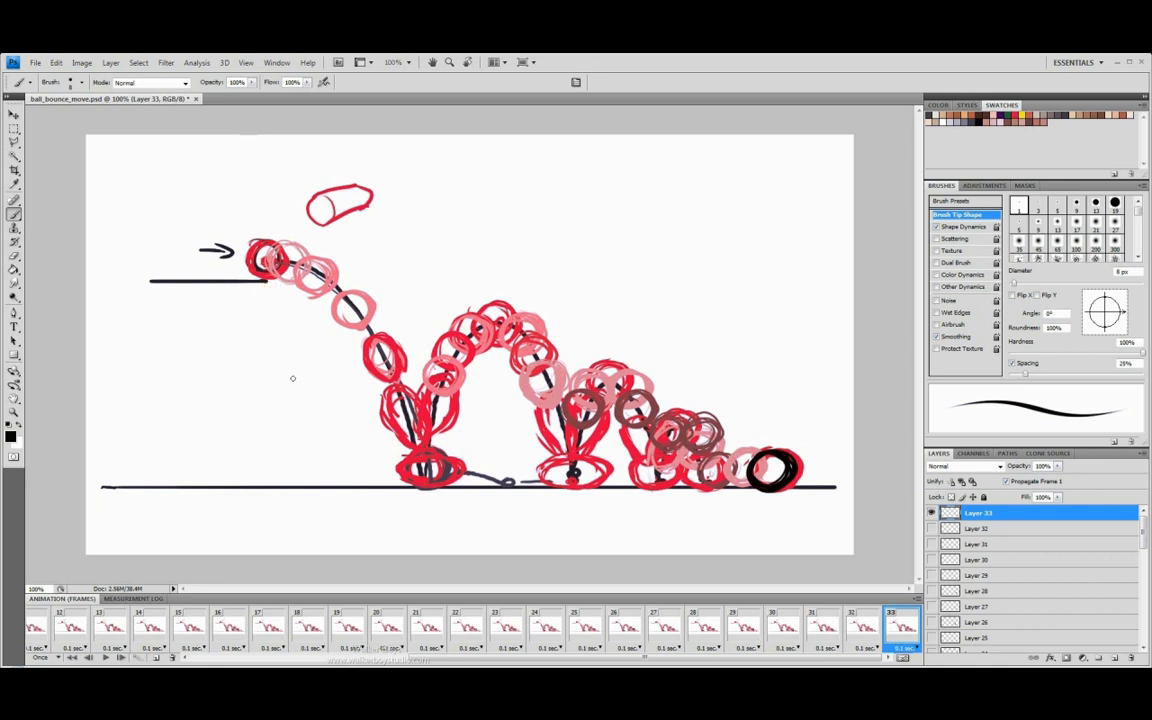
# Set the frame animation to loop forever and play back the full ball bounce to check its motion, stopping playback when done.
pyautogui.click(104, 658)
pyautogui.click(40, 658)
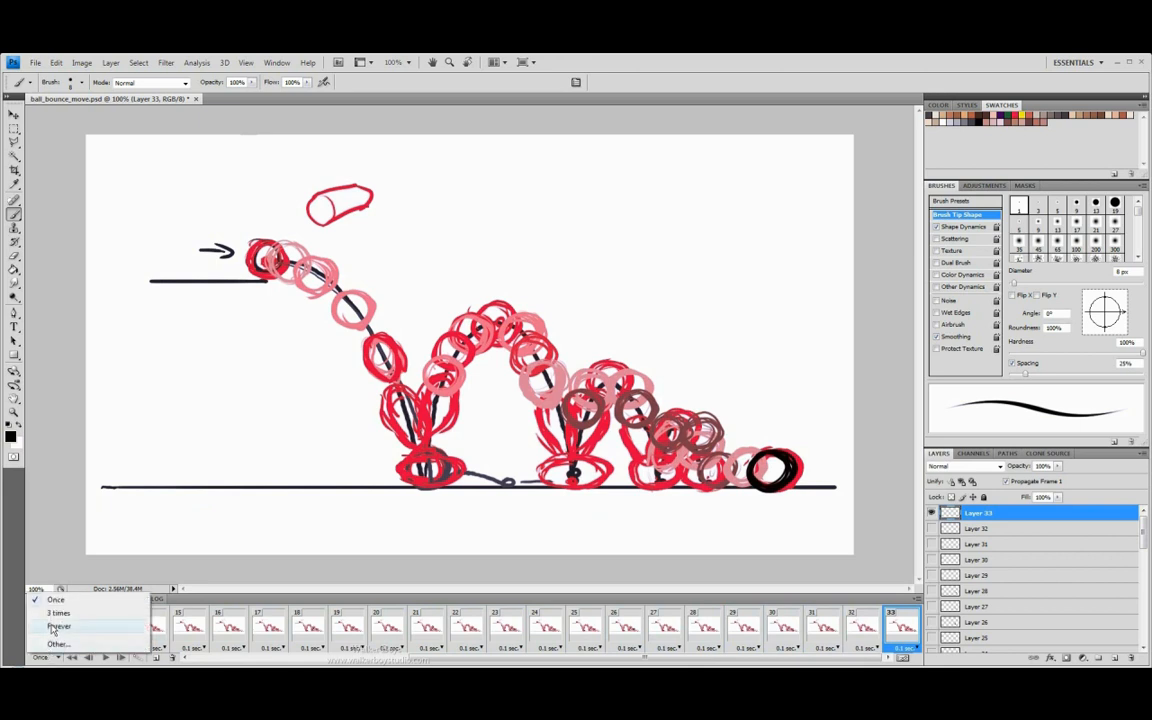
pyautogui.click(59, 626)
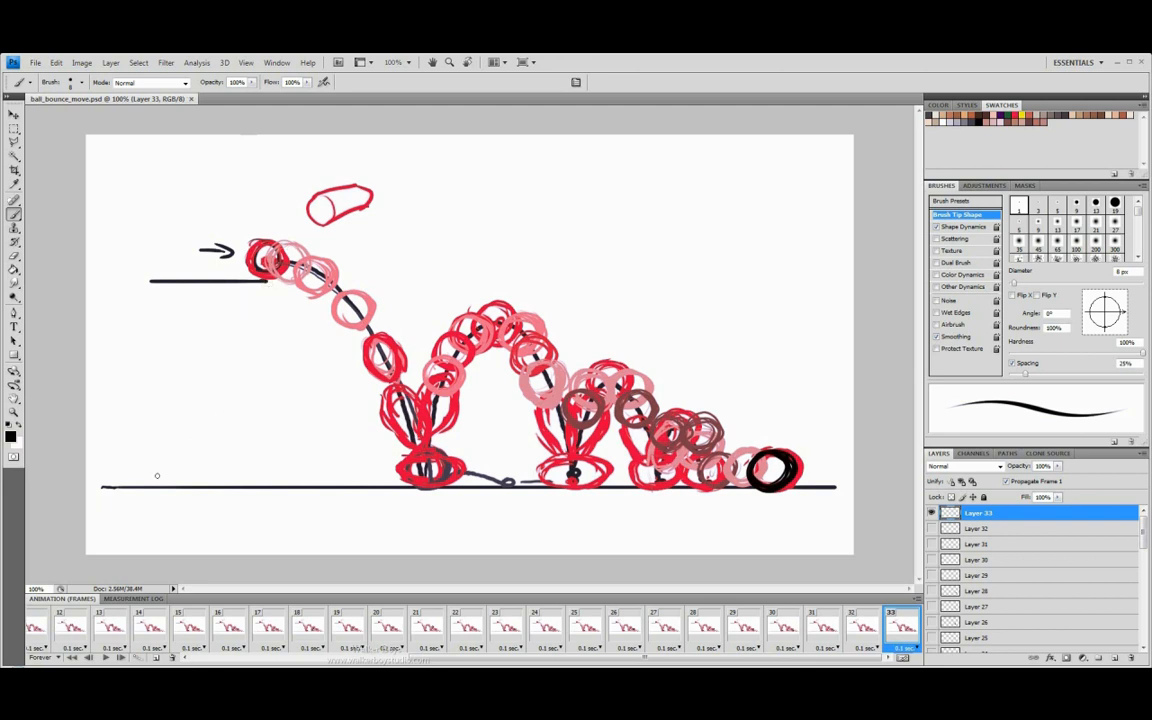
pyautogui.click(105, 658)
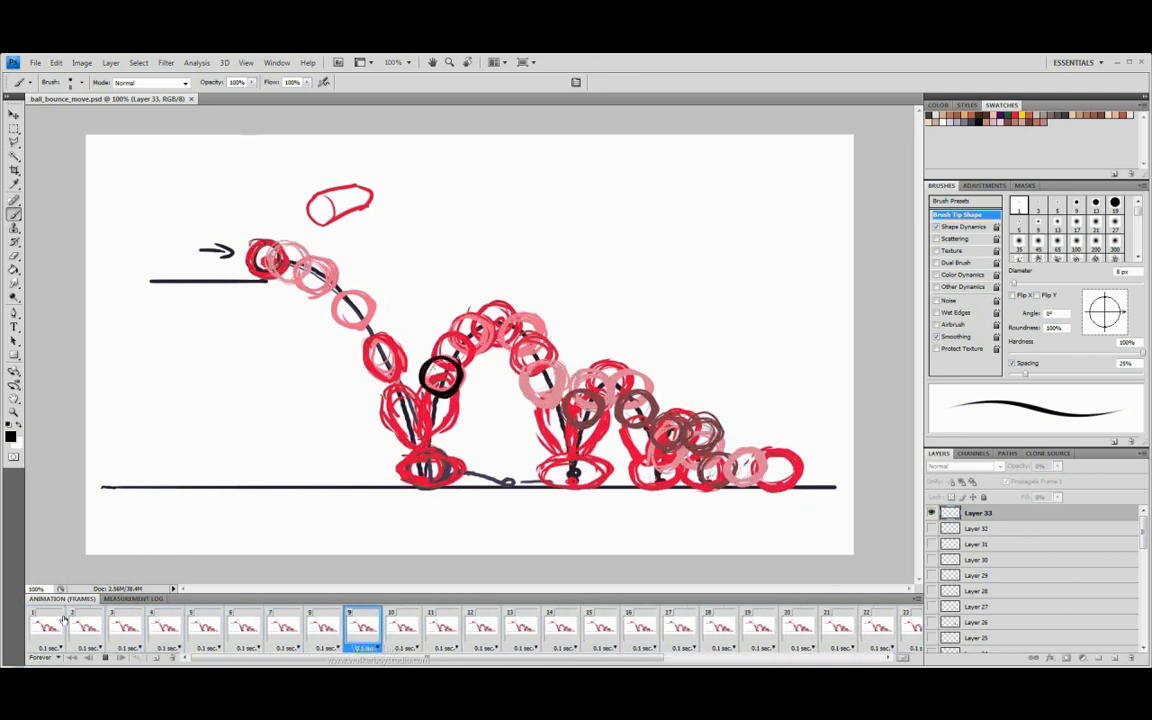
pyautogui.click(105, 657)
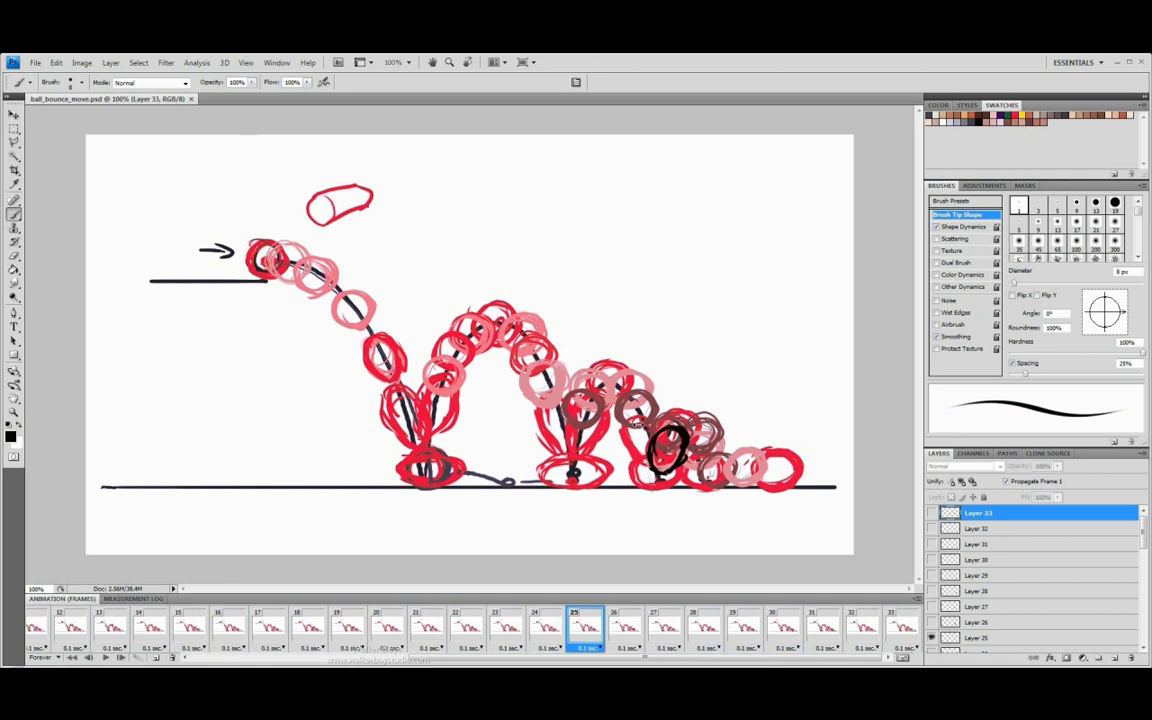